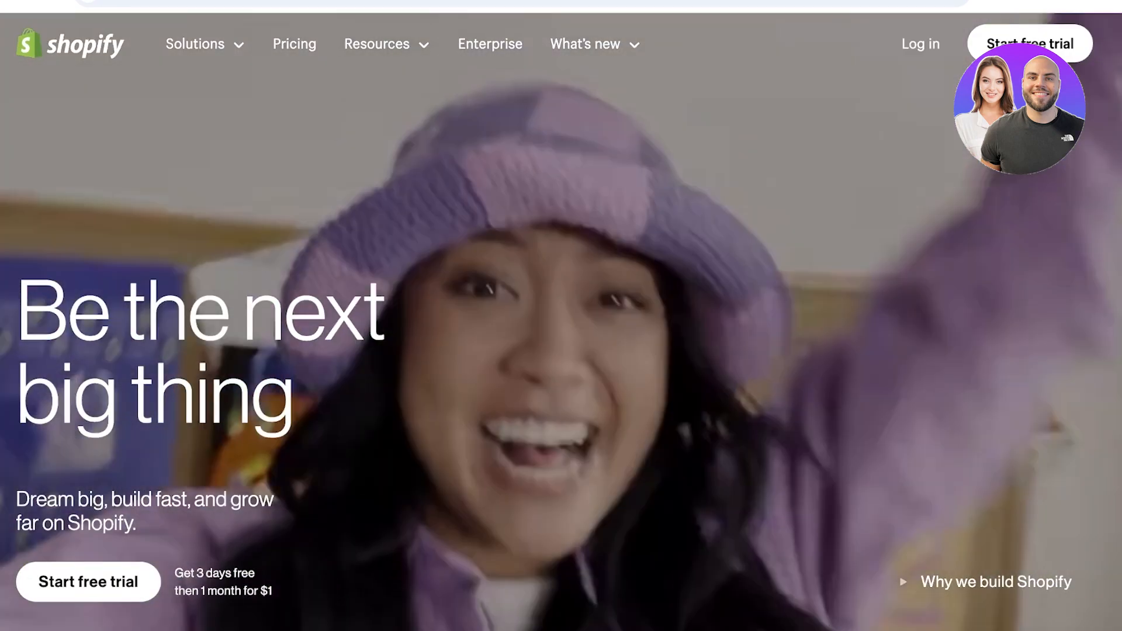
- Scroll through the Shopify marketing homepage to look over its content
scroll(561, 350, "down", 10)
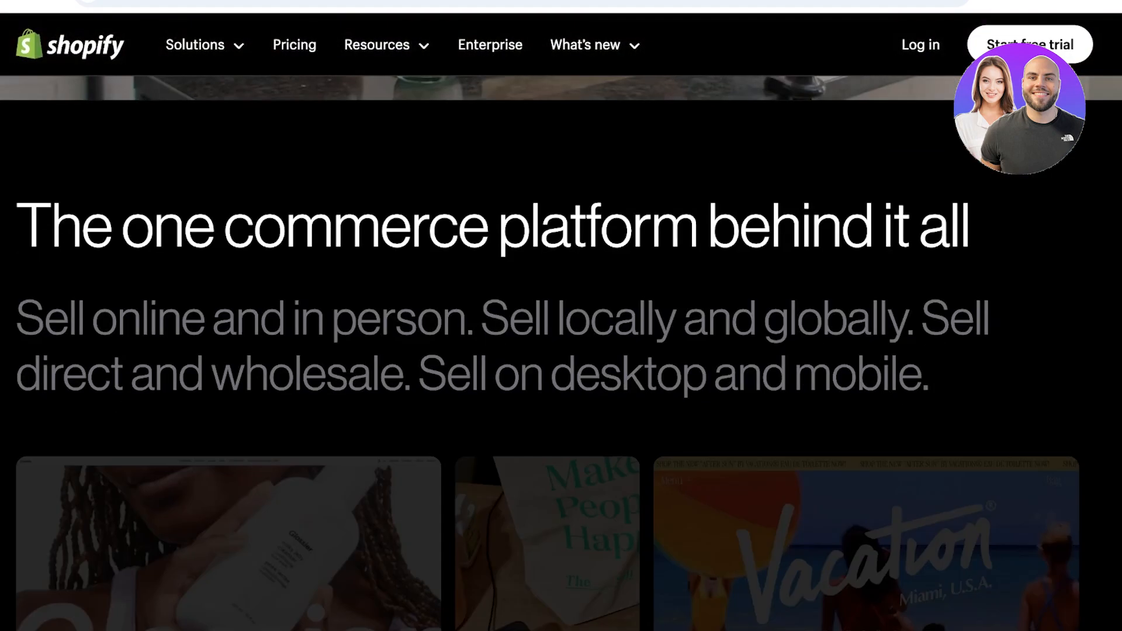
scroll(561, 351, "down", 15)
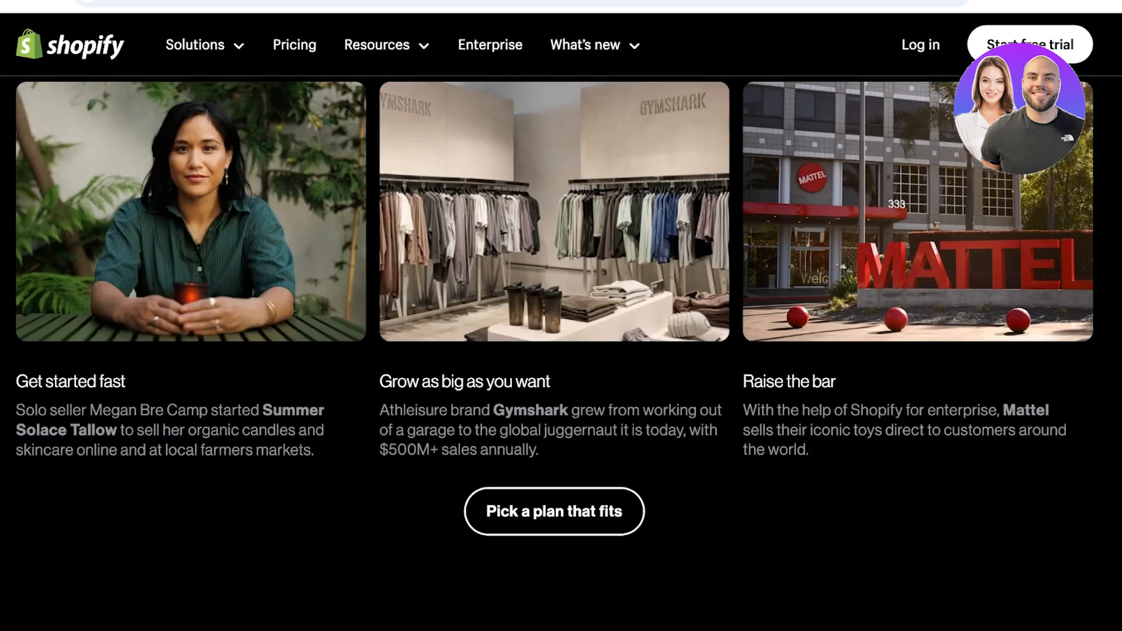
scroll(561, 351, "down", 1)
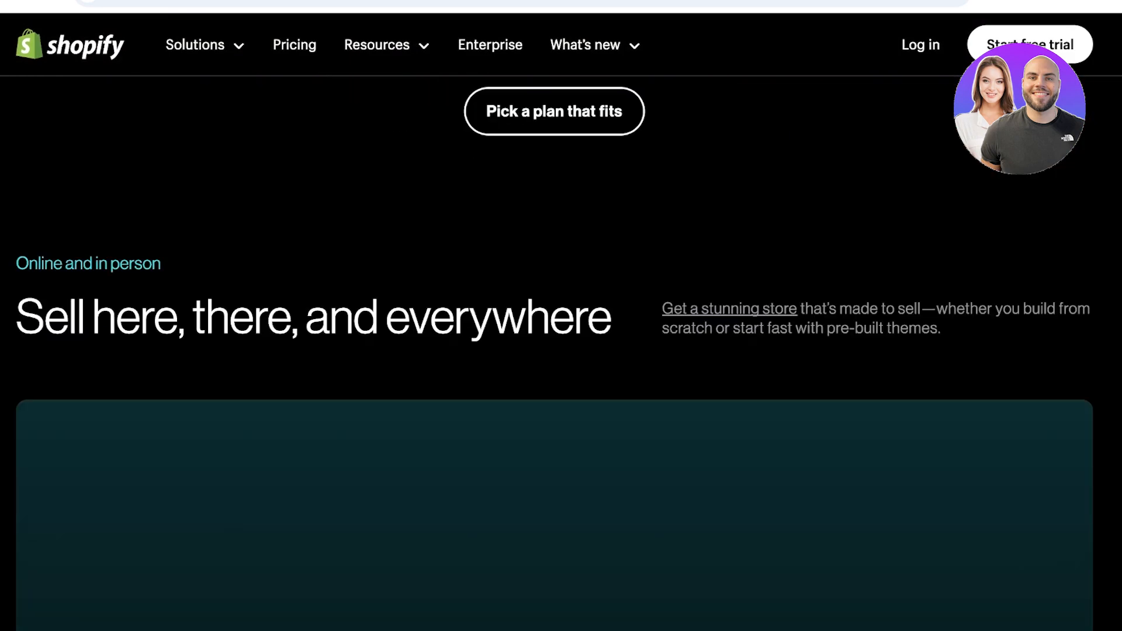
scroll(560, 351, "down", 10)
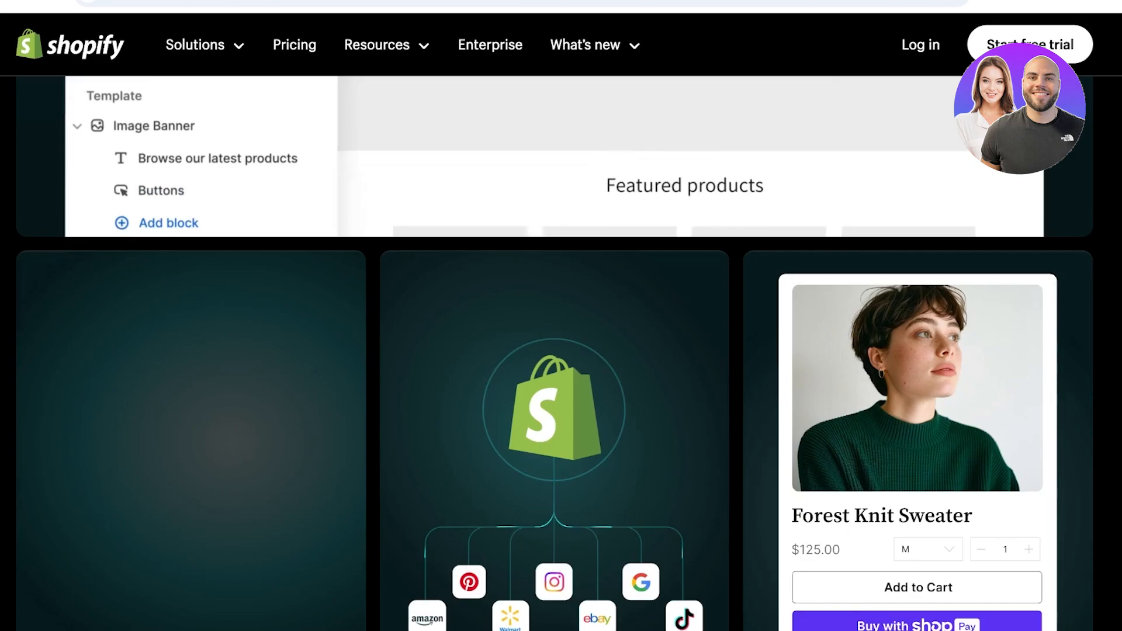
scroll(561, 350, "up", 20)
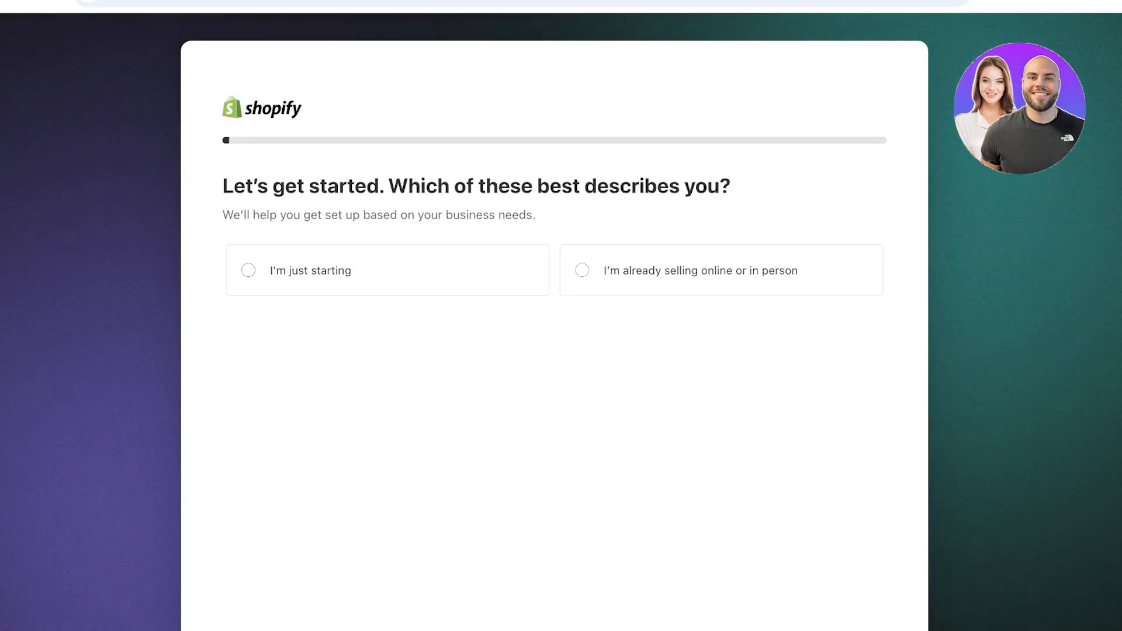
- Choose Pakistan as the business country/region and continue to account creation
scroll(554, 327, "down", 2)
scroll(554, 328, "up", 2)
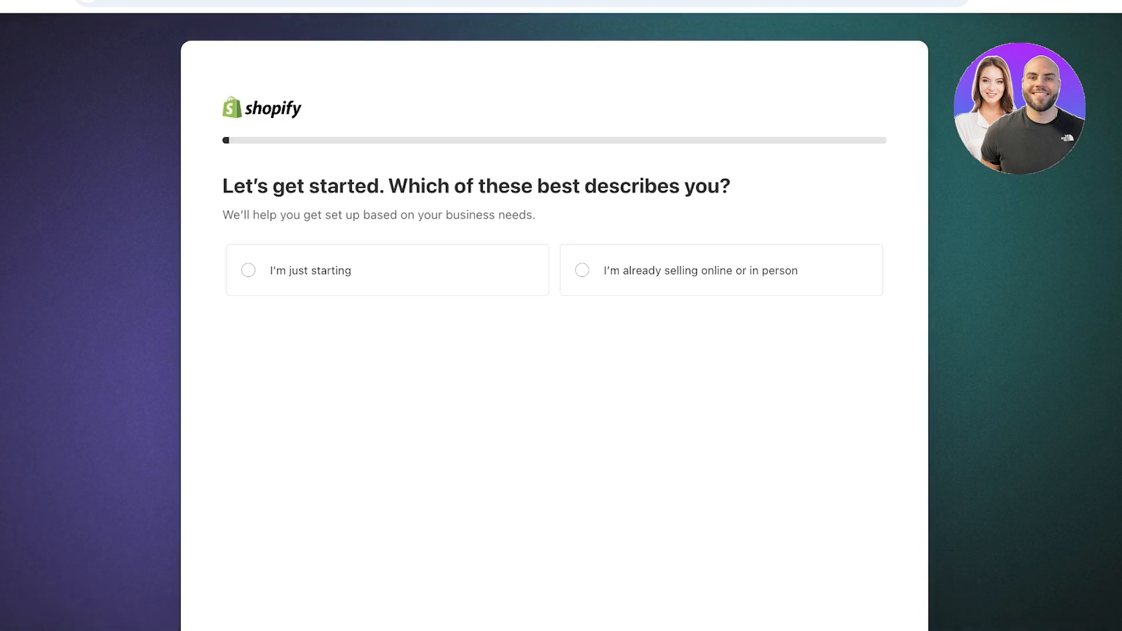
scroll(553, 327, "down", 1)
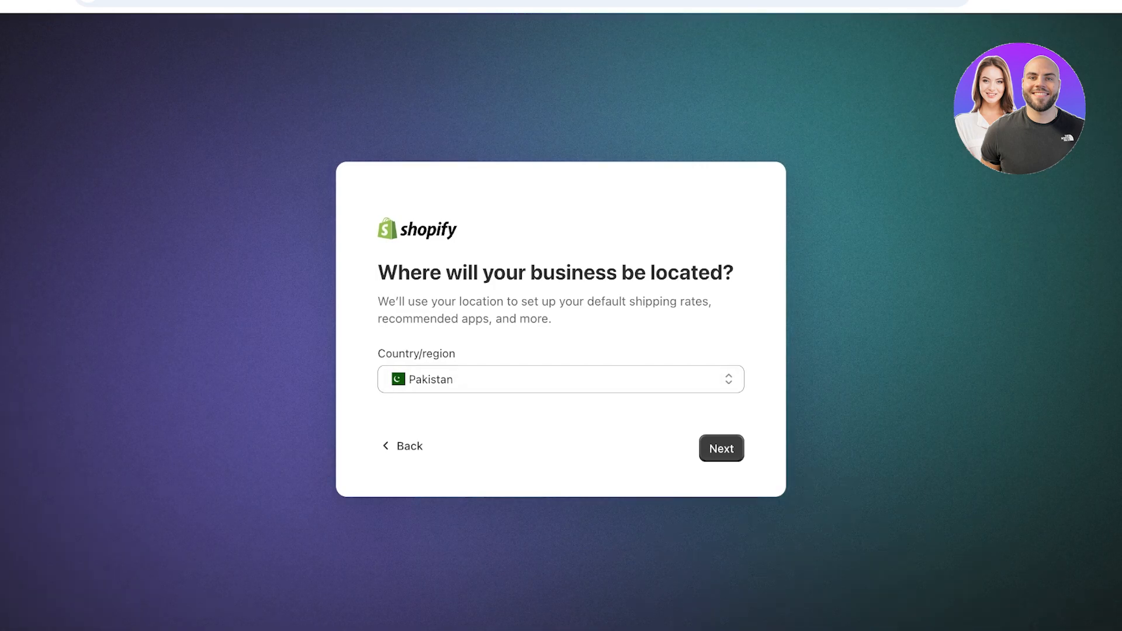
left_click(561, 379)
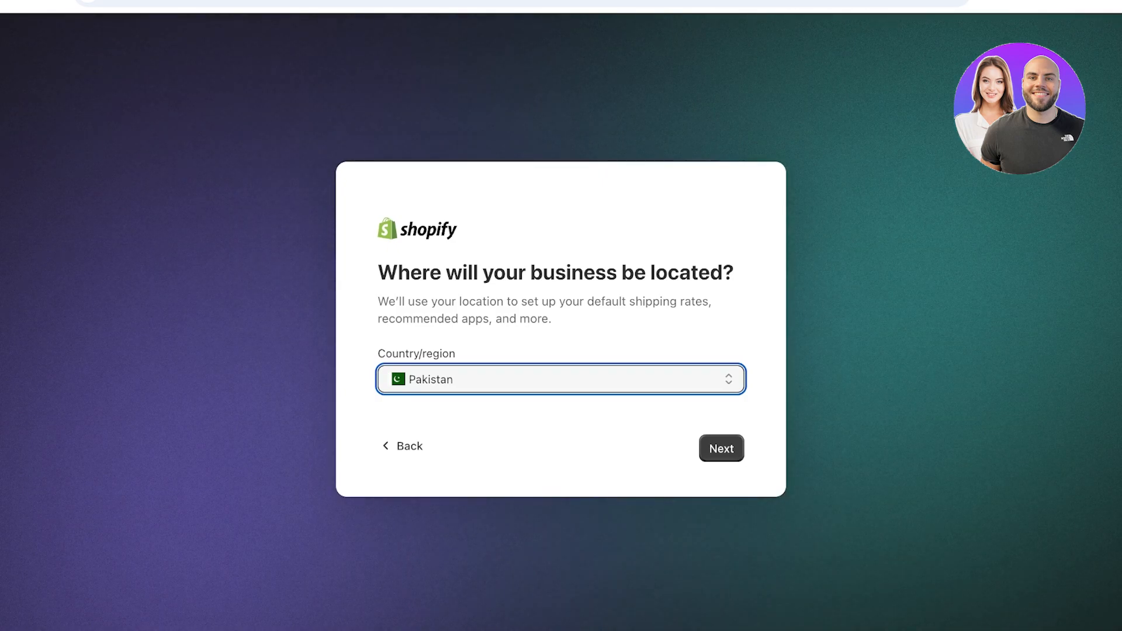
left_click(721, 448)
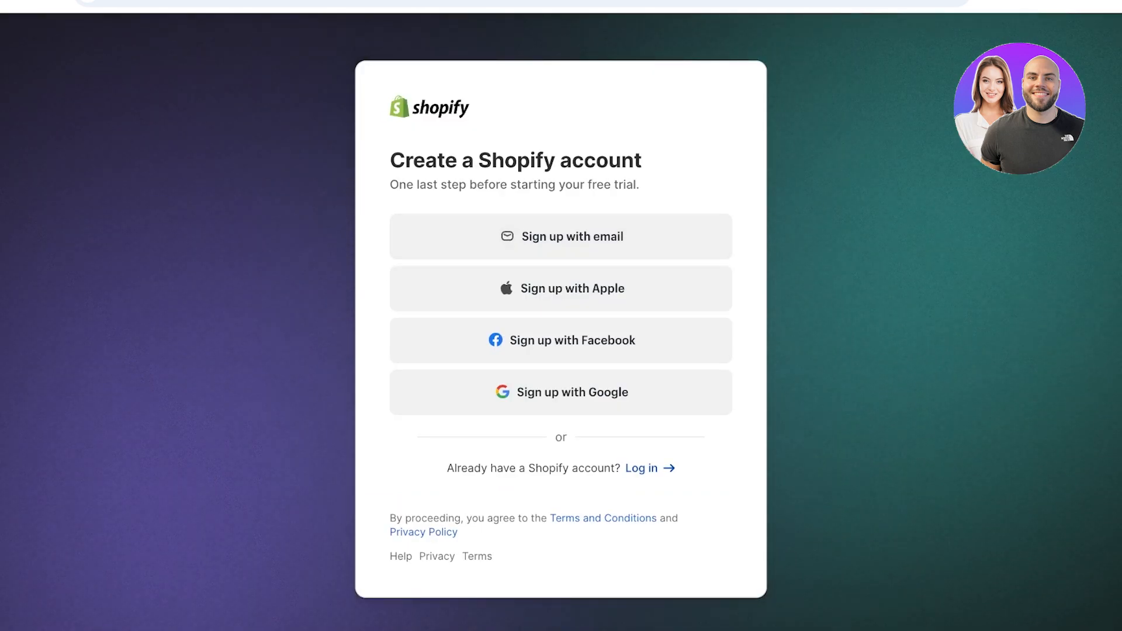
- Log in to the existing Shopify account with its e-mail address and password
left_click(649, 468)
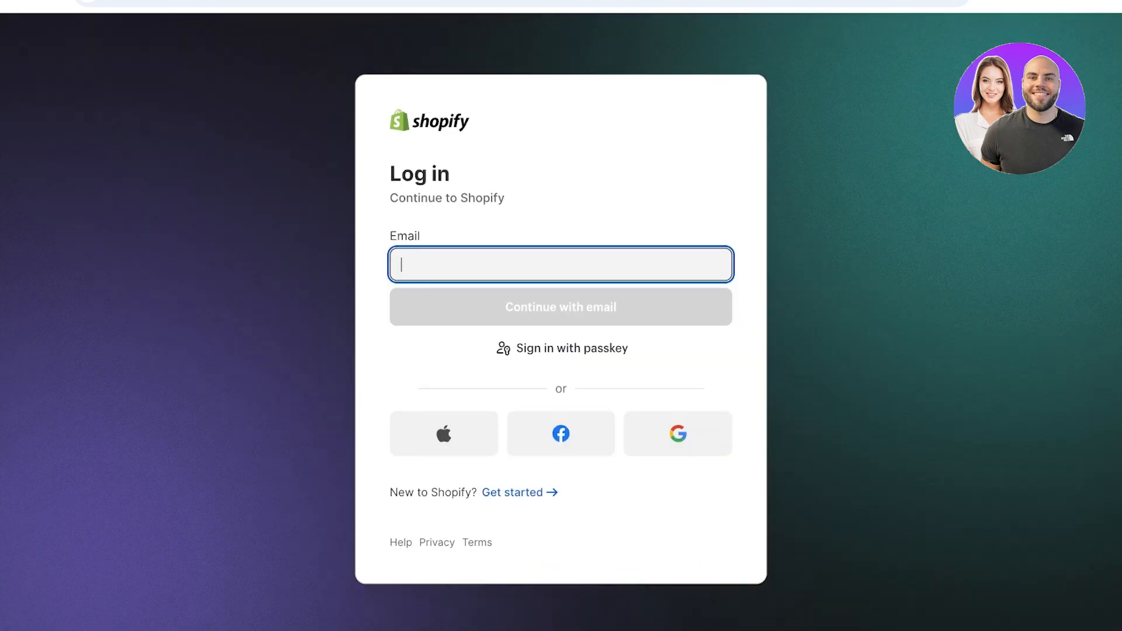
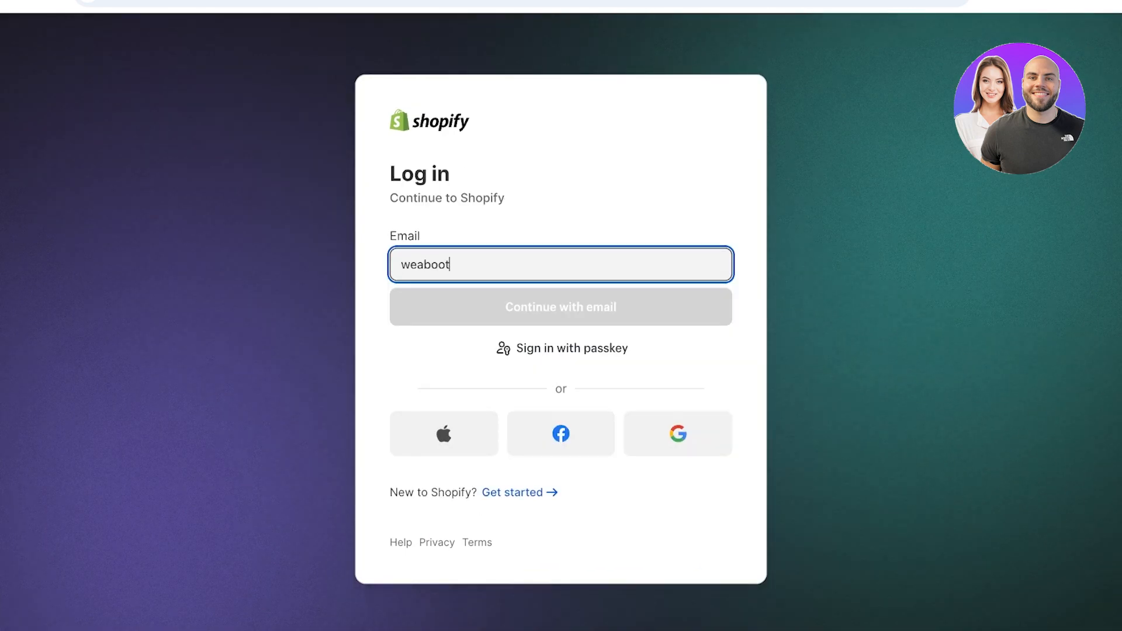
key("Return")
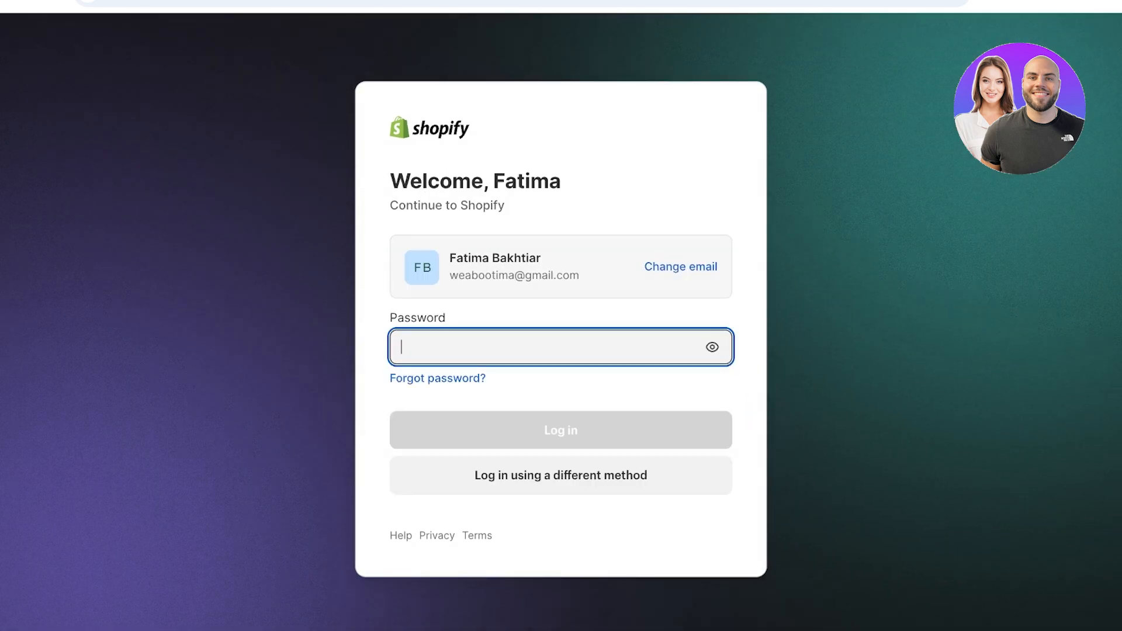
type("******")
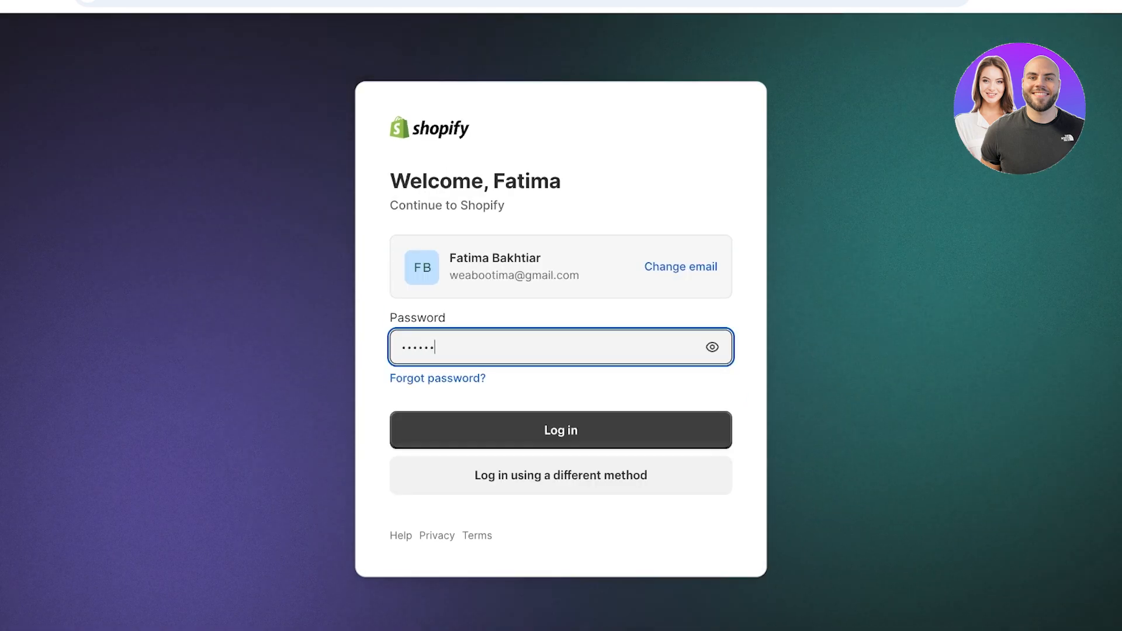
key("Return")
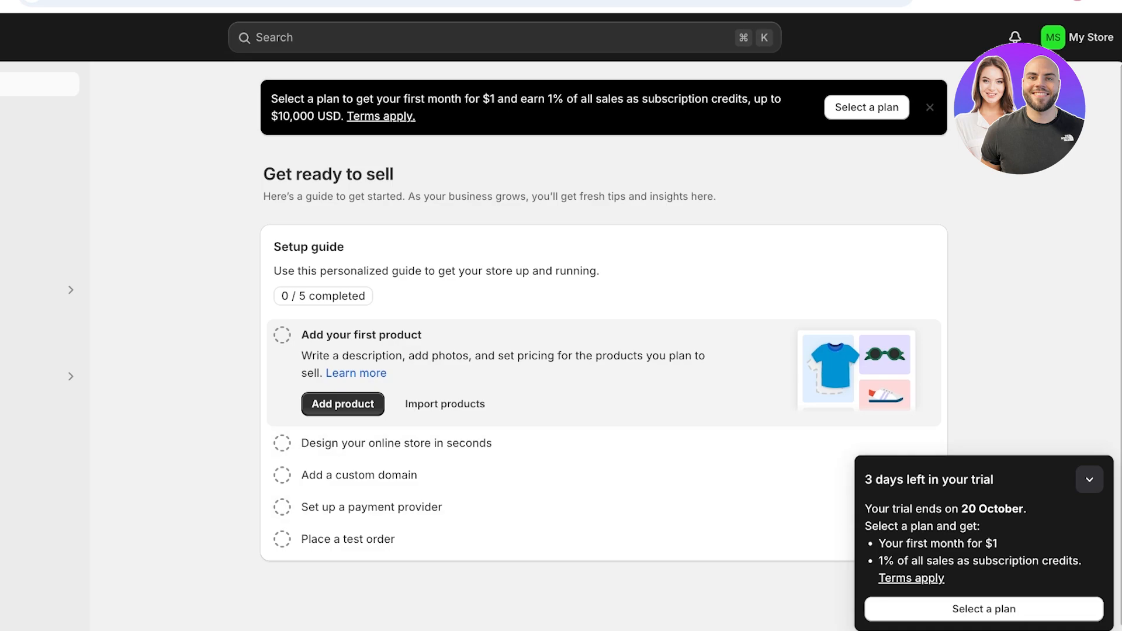
- Dismiss the trial reminder panel and open the store's General settings
left_click(1089, 480)
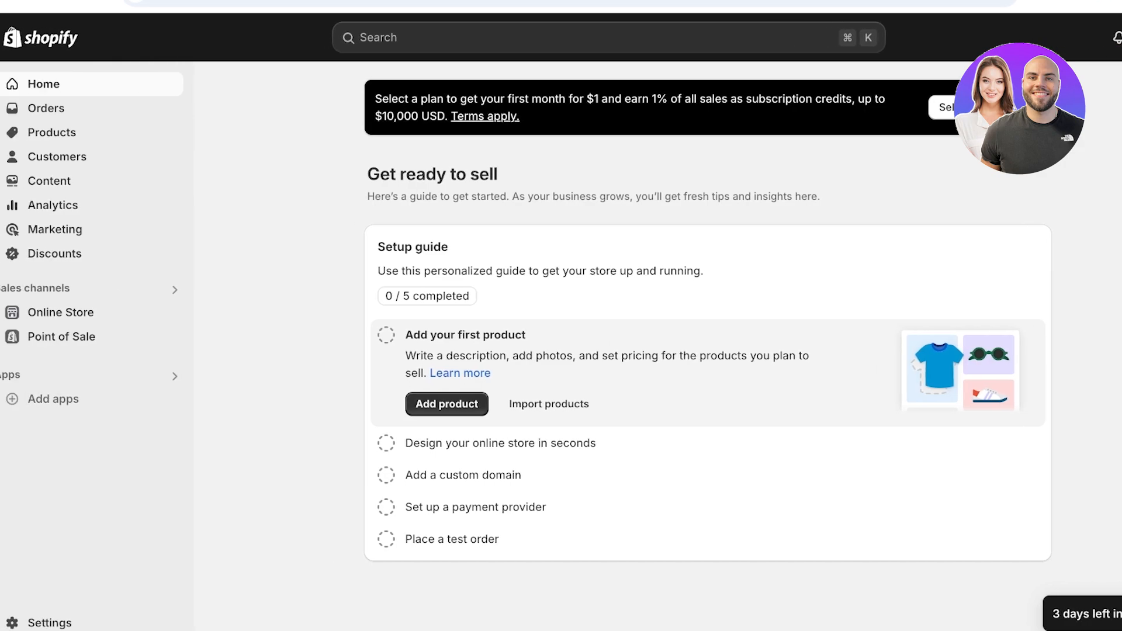
left_click(49, 623)
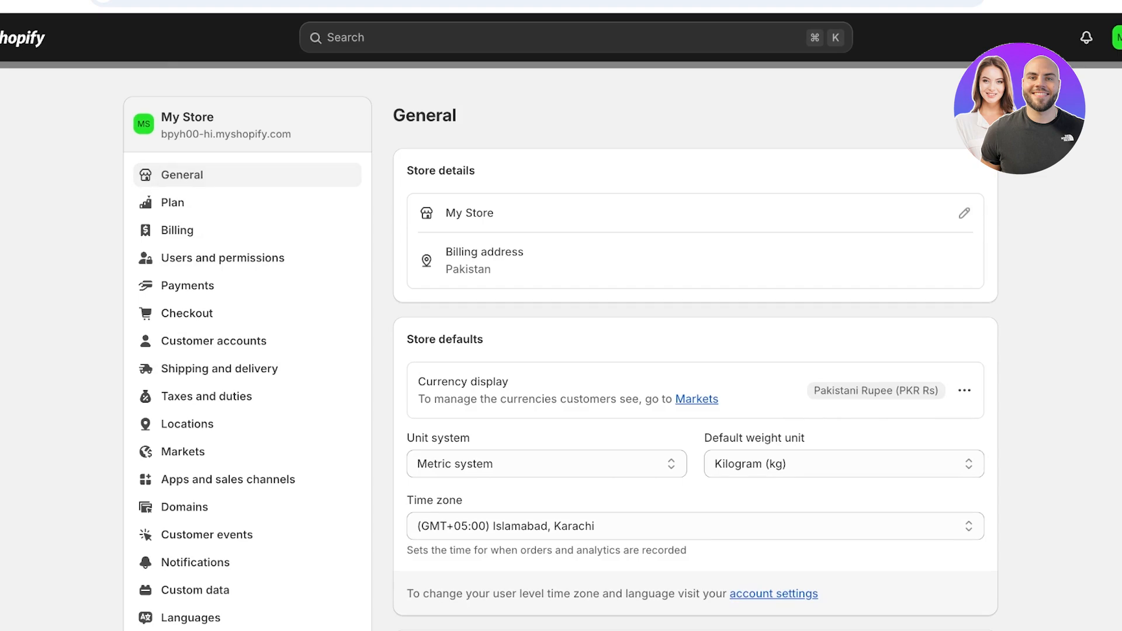
- Rename the store to Abbys, add a store phone number, and save the details
left_click(964, 213)
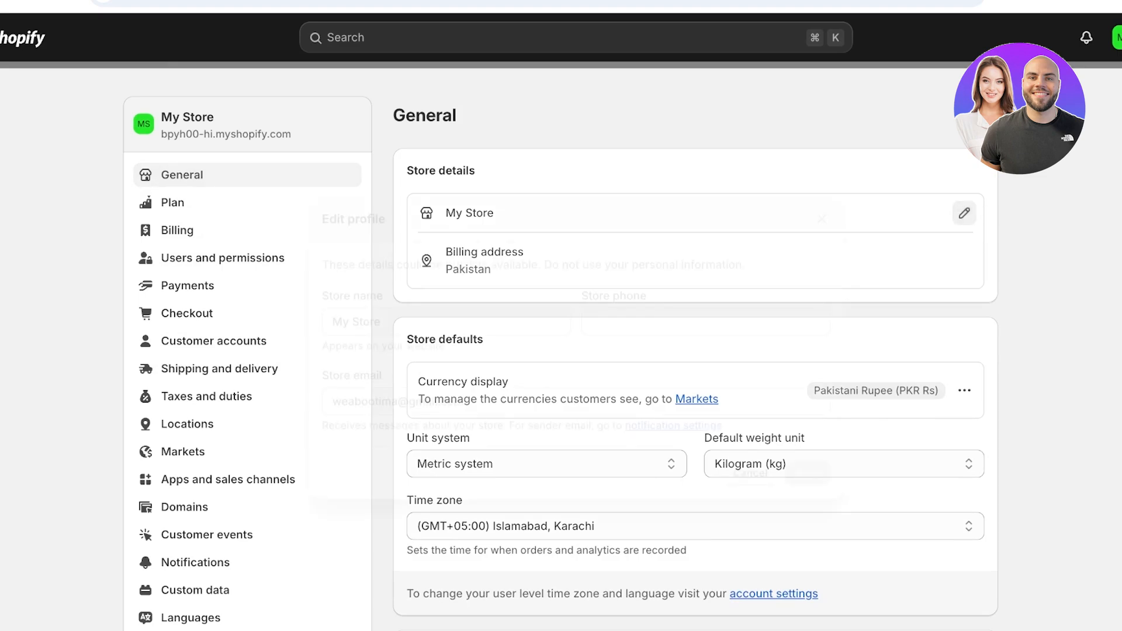
triple_click(409, 303)
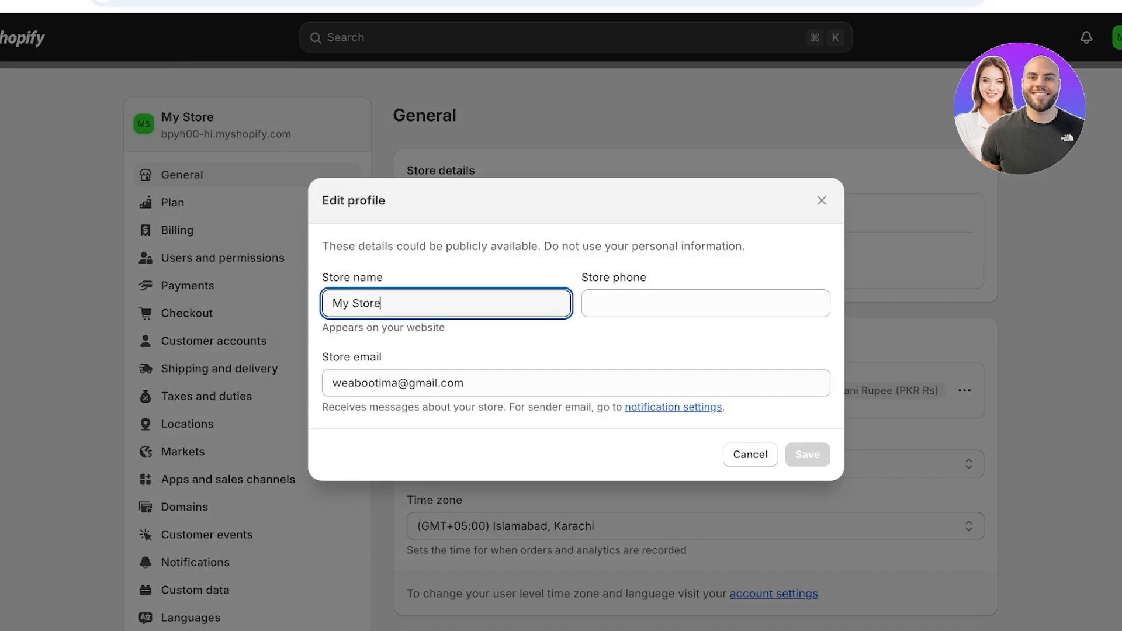
type("A")
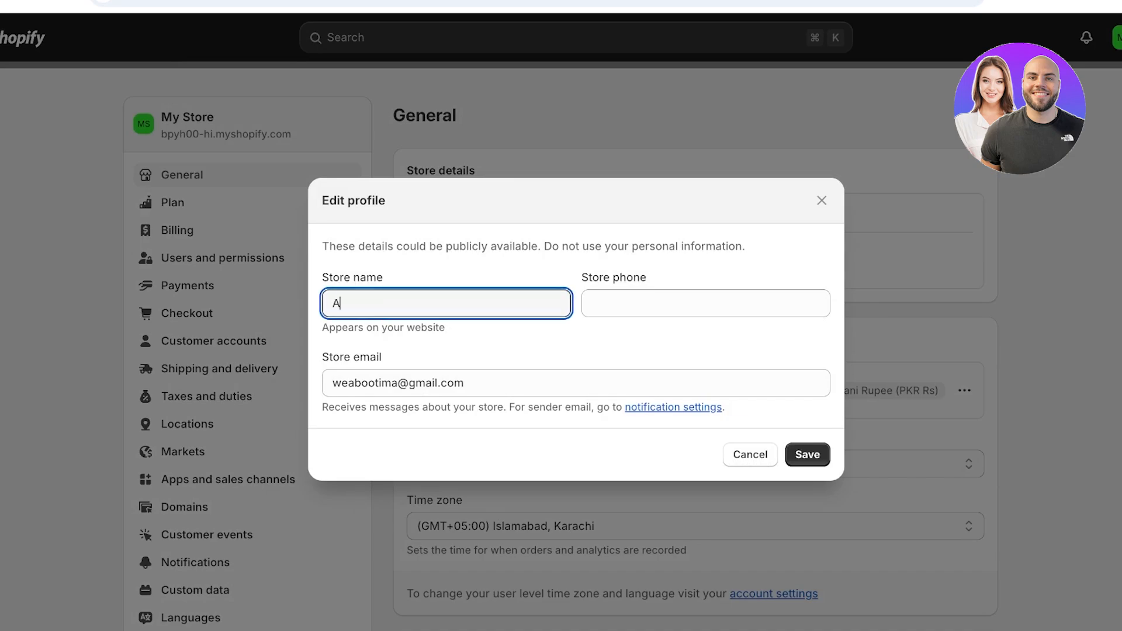
key("BackSpace")
type("Aba")
key("BackSpace")
type("bys")
left_click(705, 303)
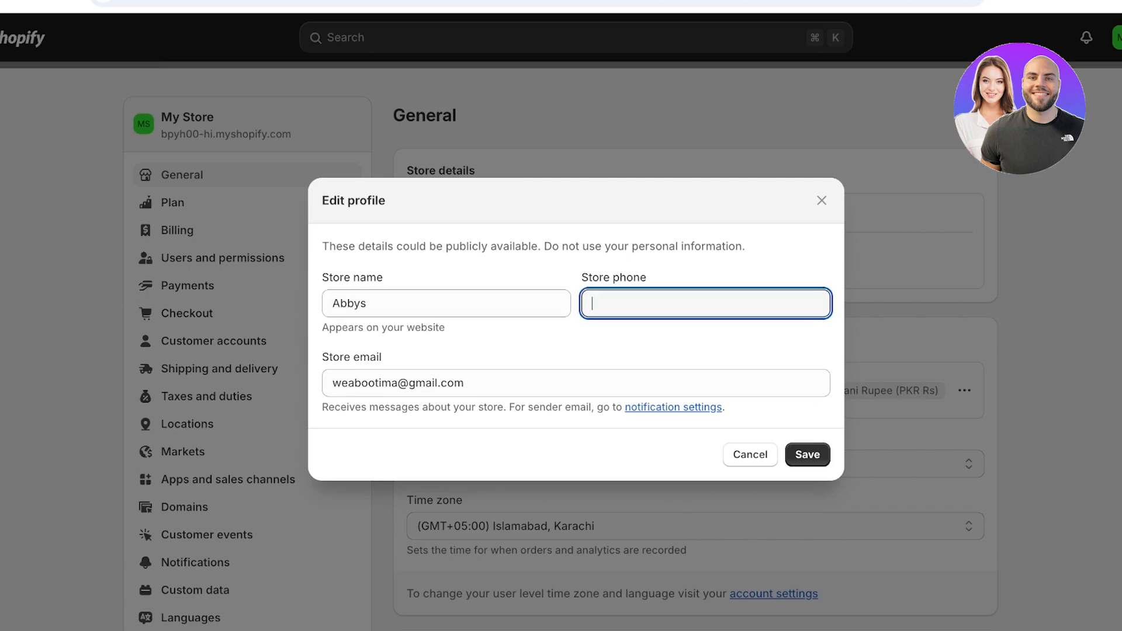
key("Return")
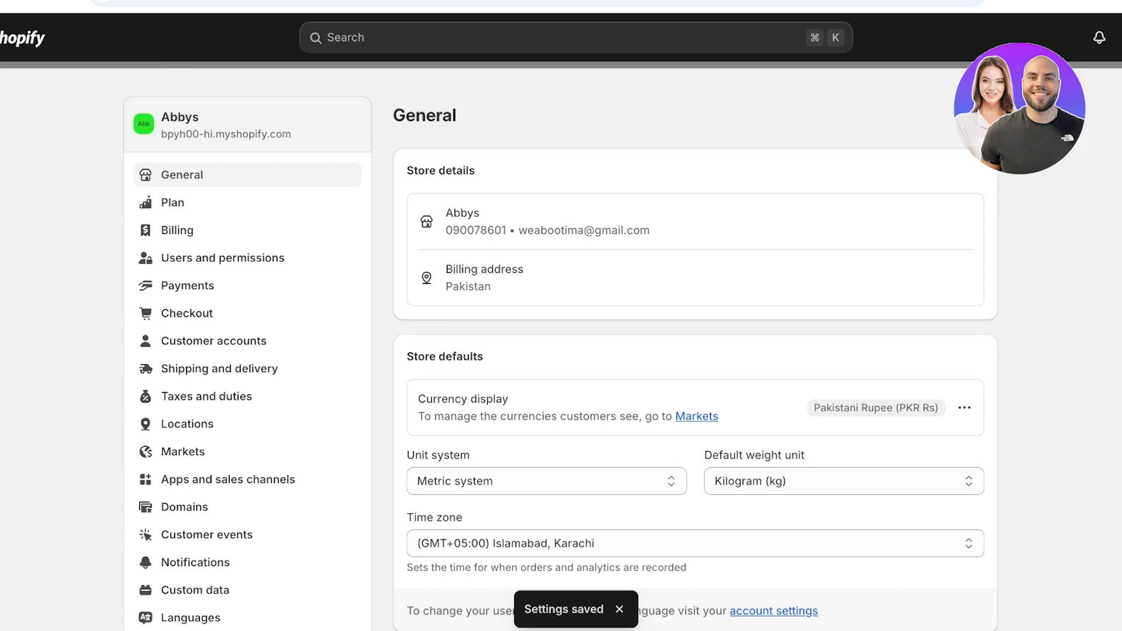
- Change the store currency from Pakistani Rupee to US Dollar and save
scroll(561, 350, "down", 2)
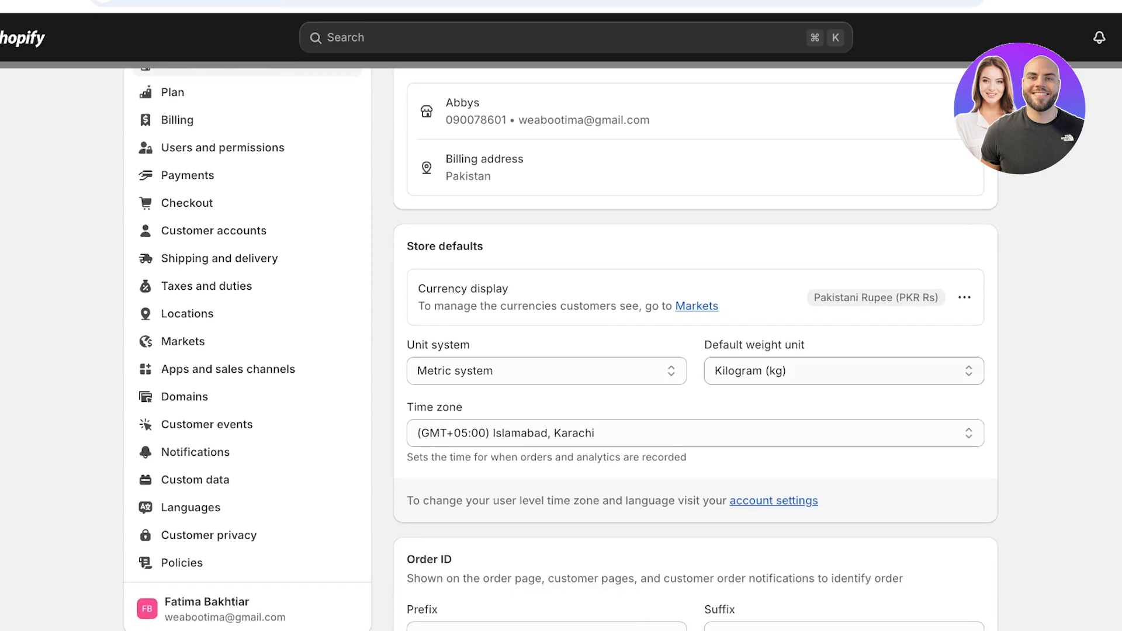
left_click(964, 297)
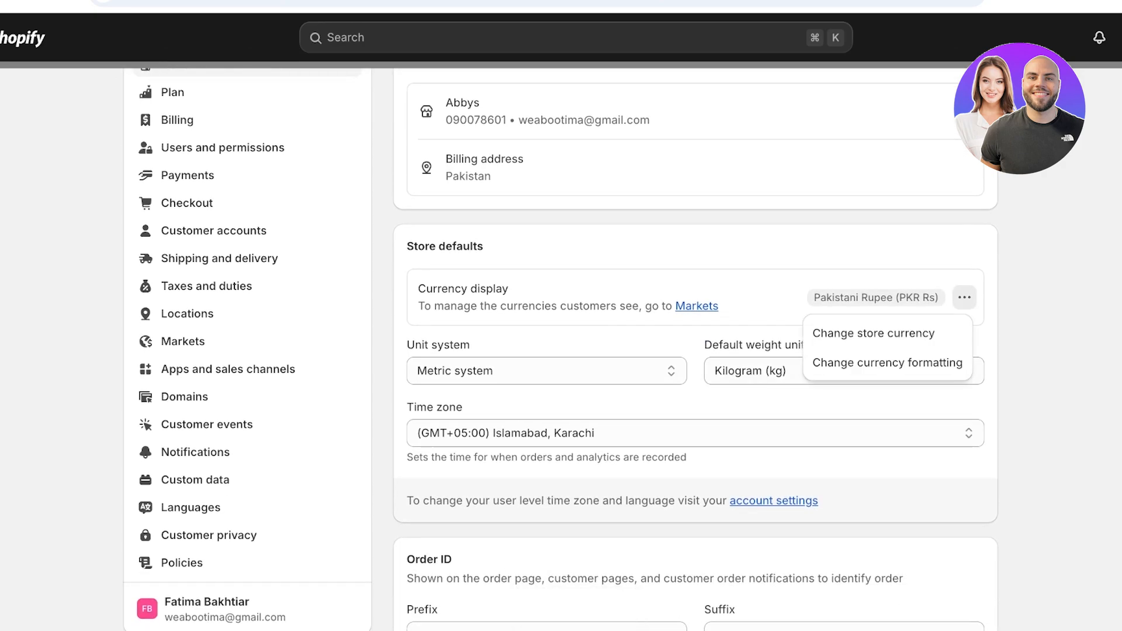
left_click(873, 333)
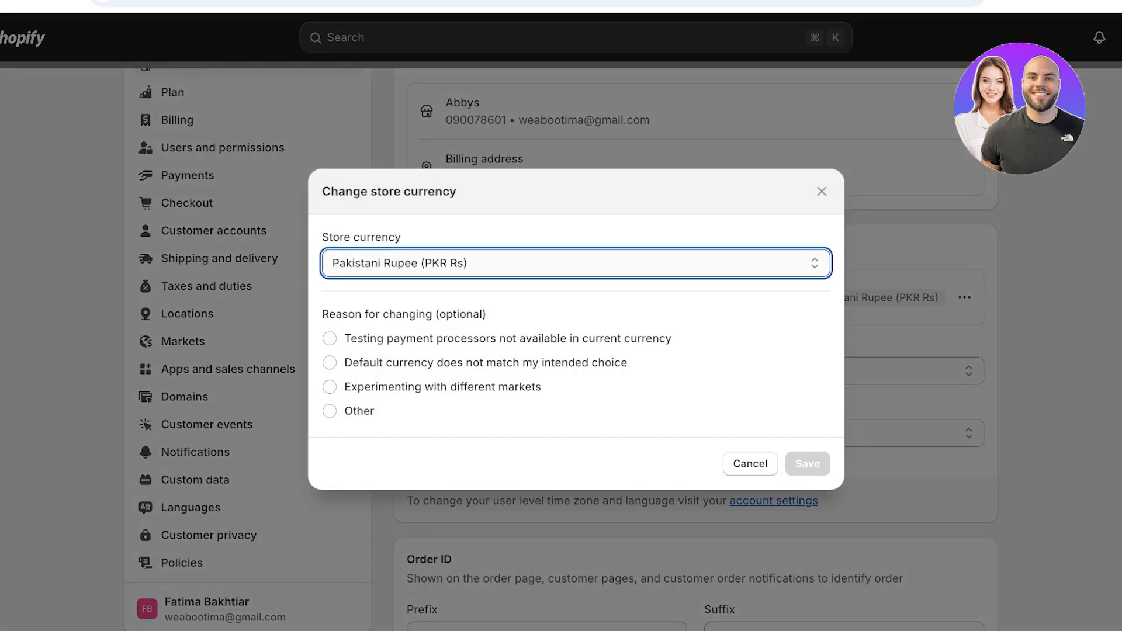
left_click(576, 233)
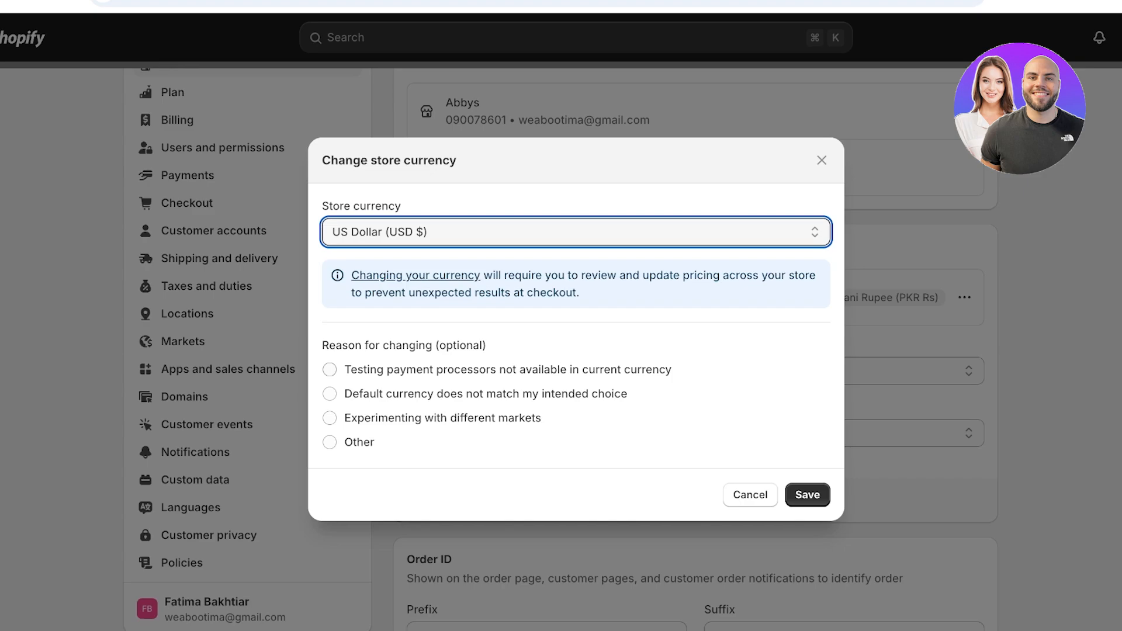
left_click(807, 495)
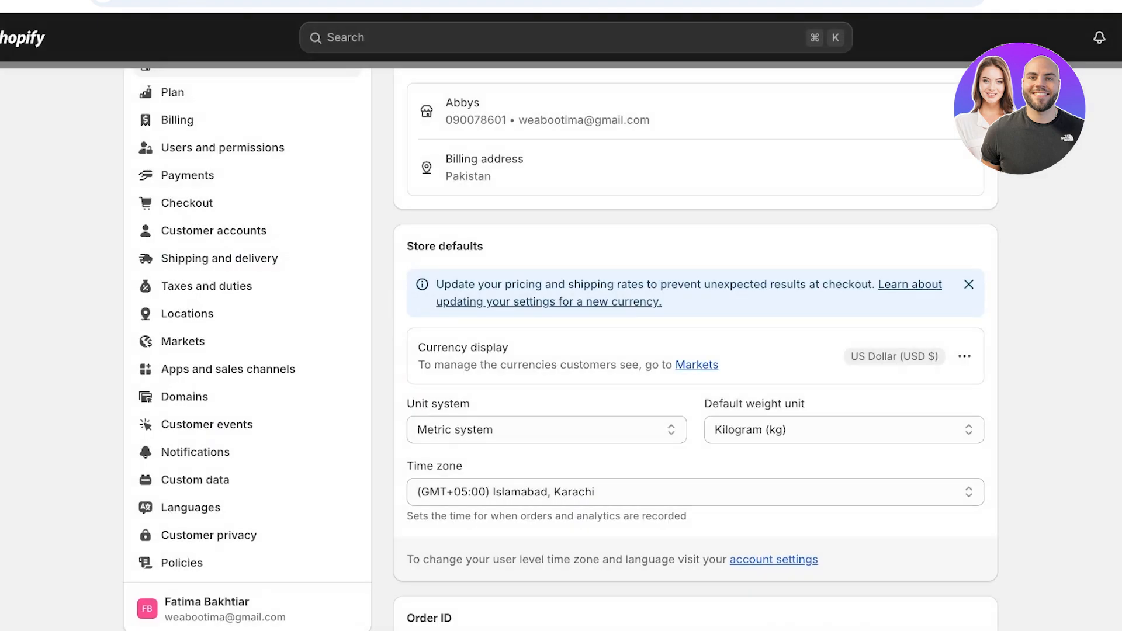
- Set paid orders to automatically fulfil all of their line items
scroll(561, 349, "down", 2)
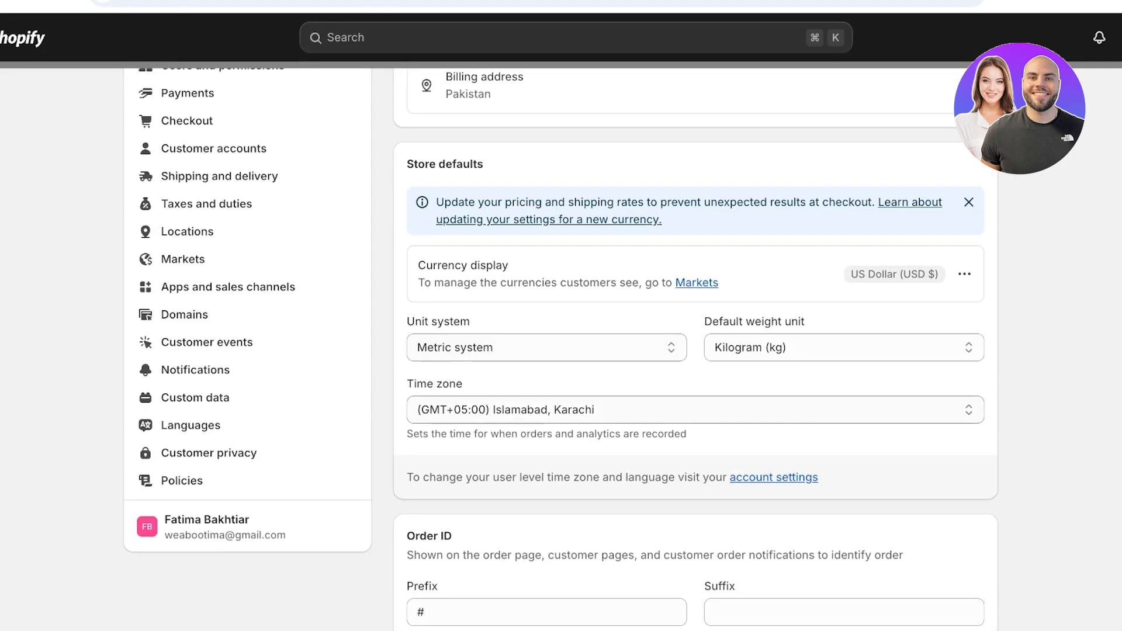
scroll(561, 349, "down", 3)
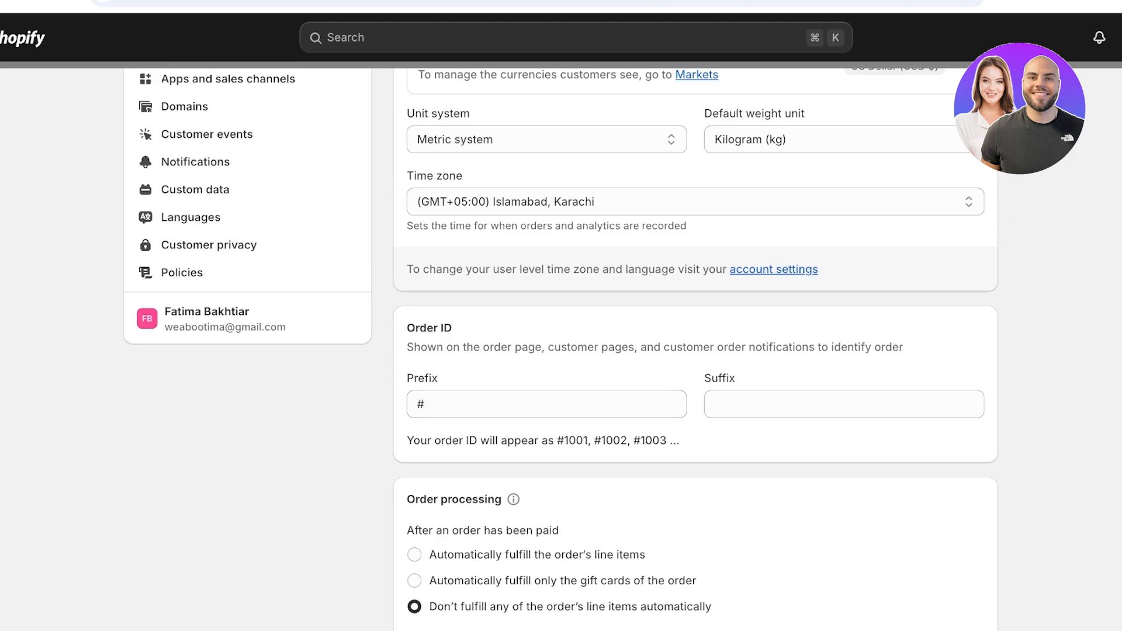
scroll(561, 349, "down", 2)
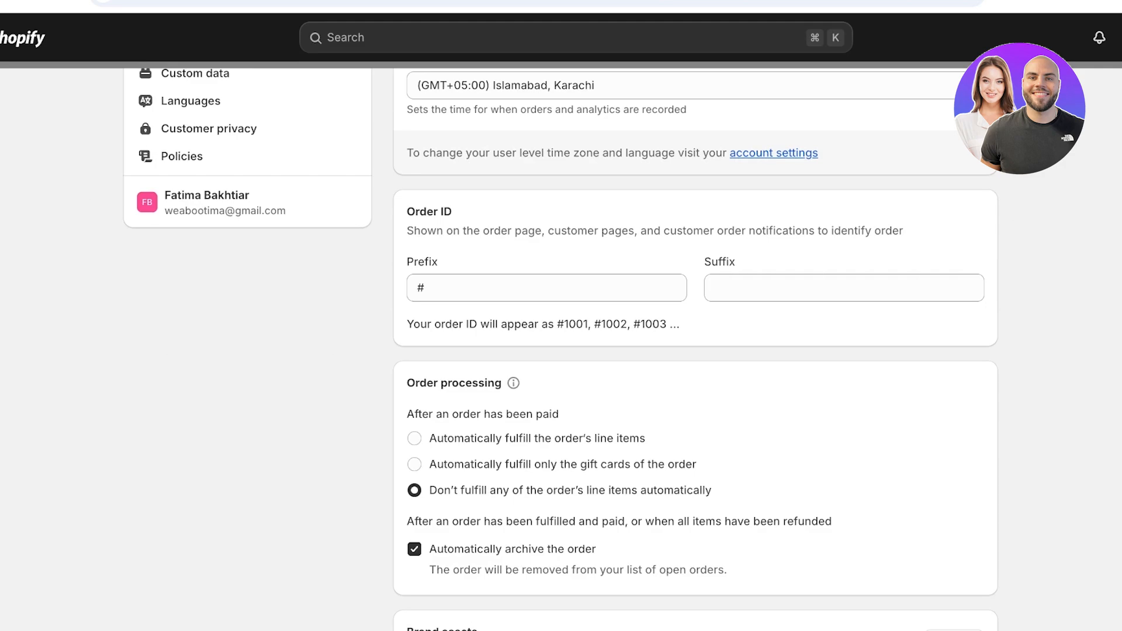
scroll(561, 349, "down", 1)
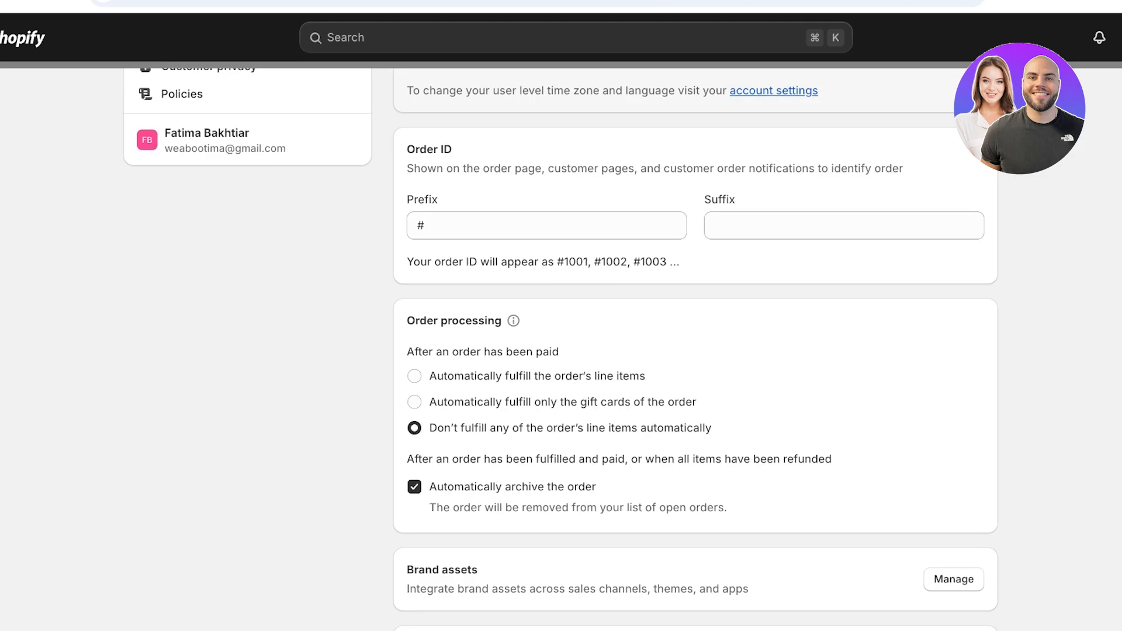
scroll(561, 349, "down", 2)
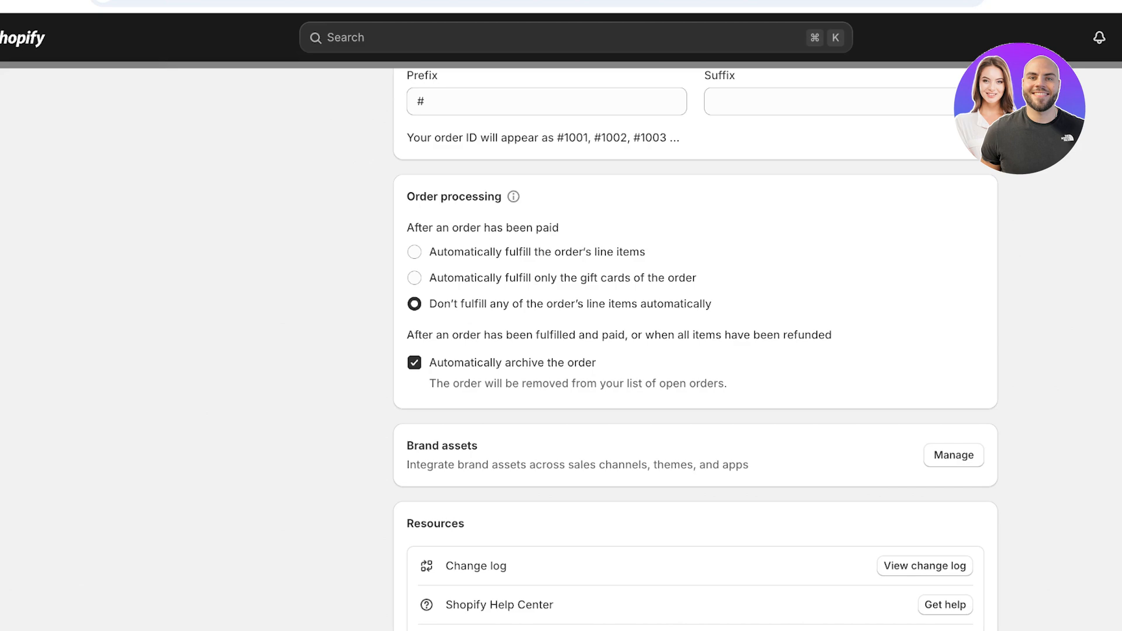
left_click(415, 252)
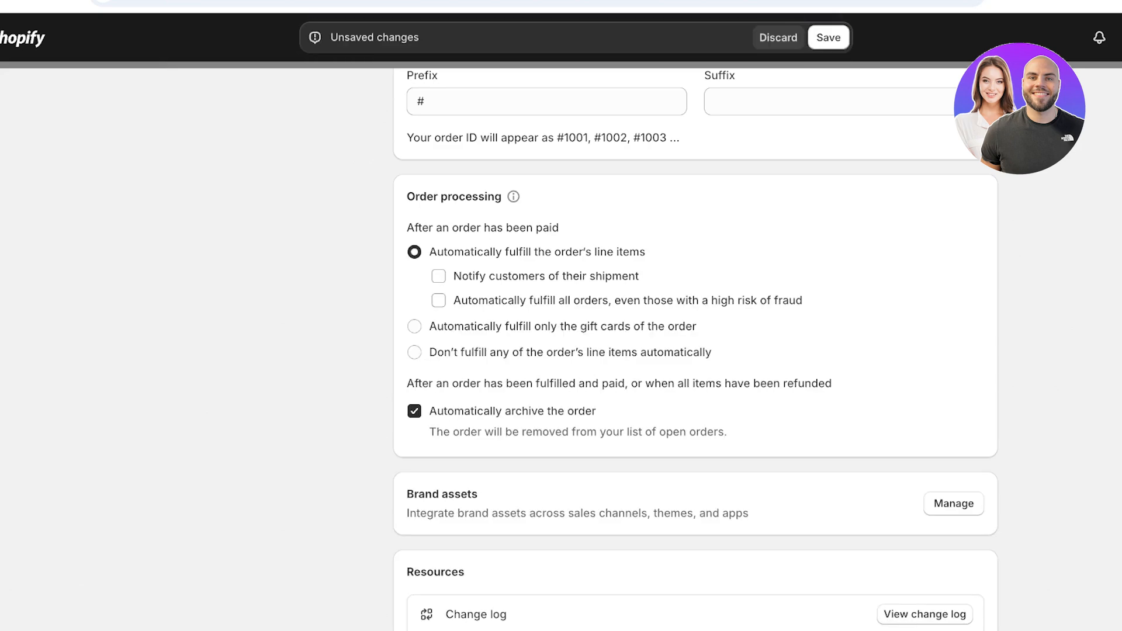
left_click(414, 327)
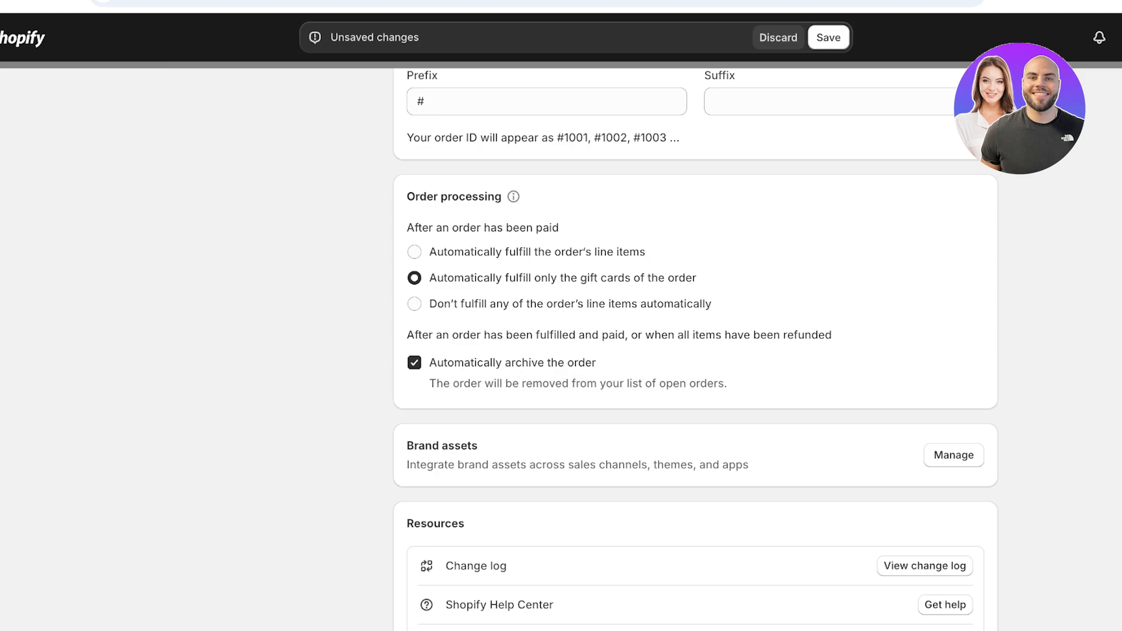
left_click(415, 303)
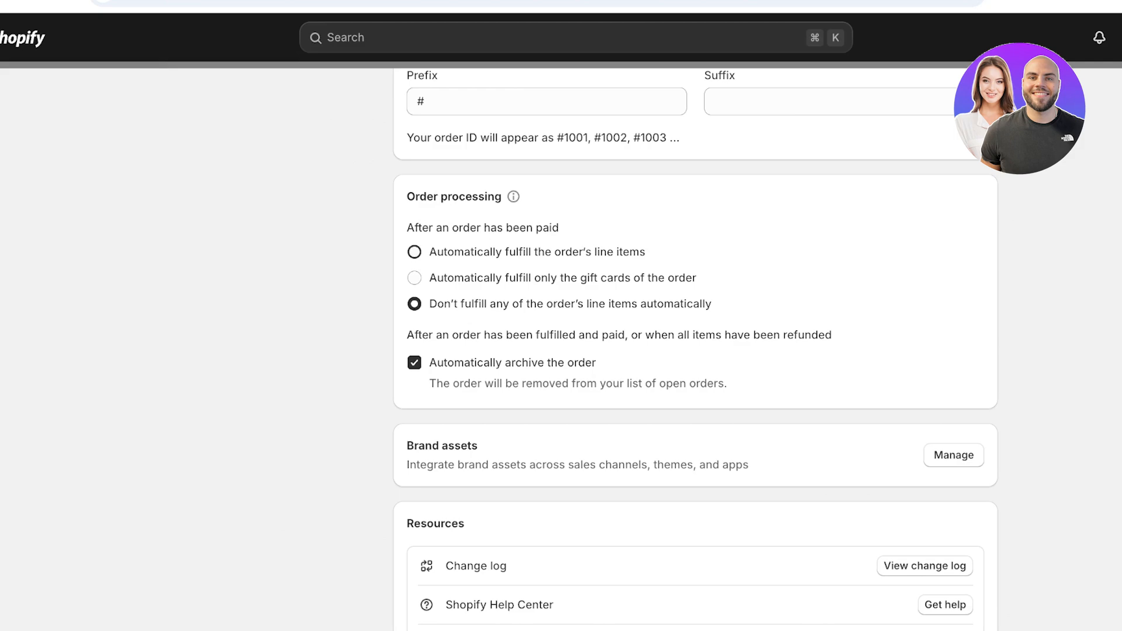
left_click(414, 252)
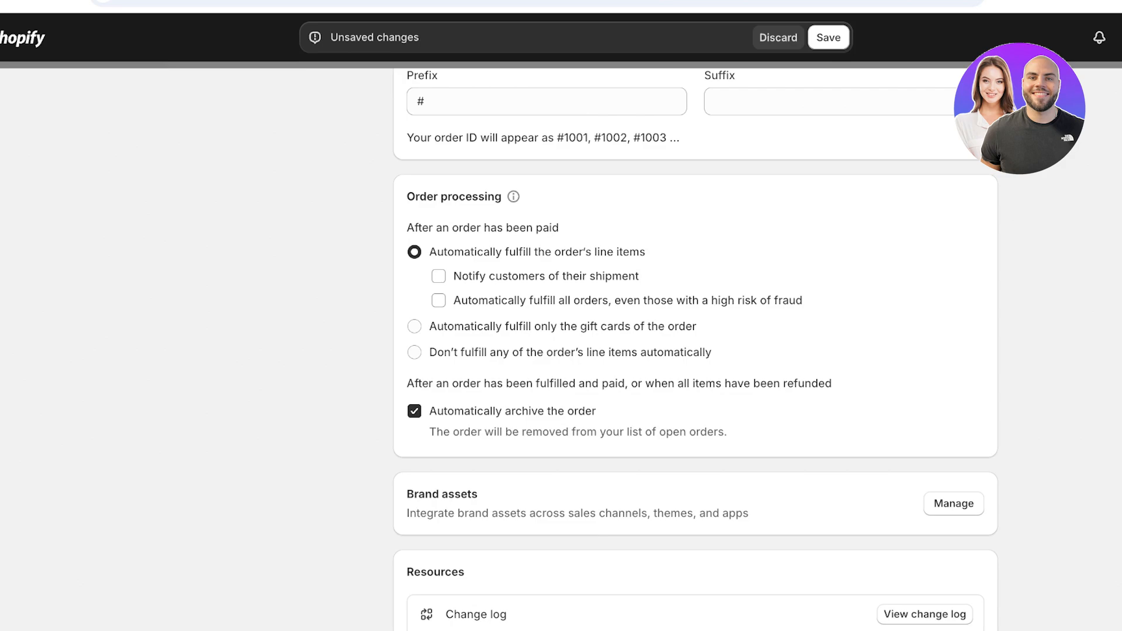
- Enable shipment notifications to customers, save, and return to the Home dashboard
left_click_drag(539, 300, 802, 301)
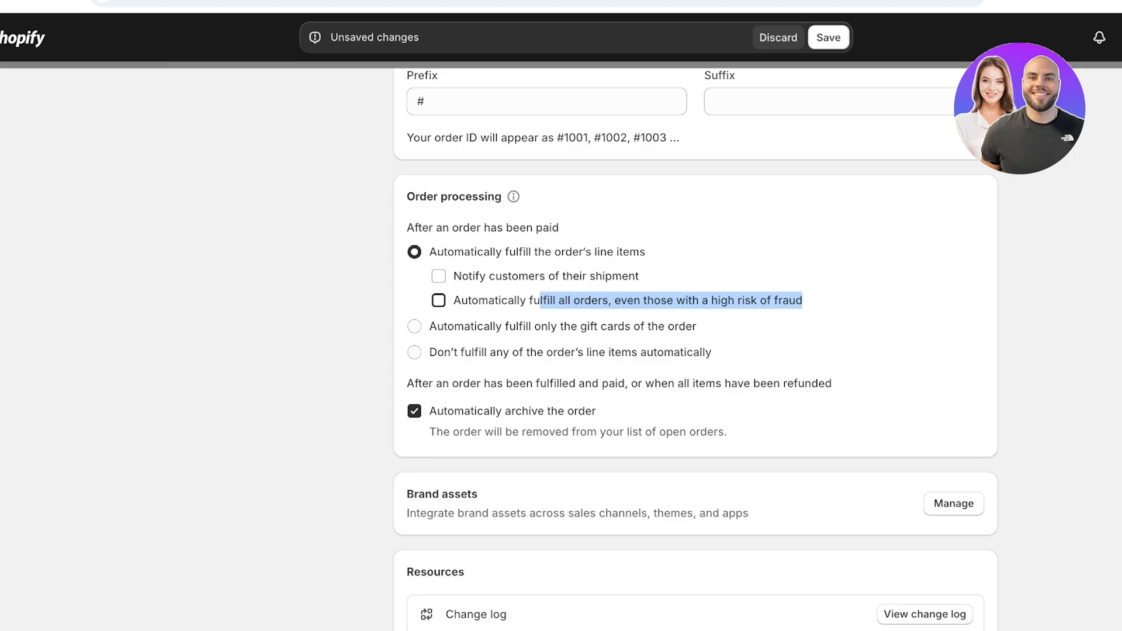
left_click(847, 305)
left_click(438, 277)
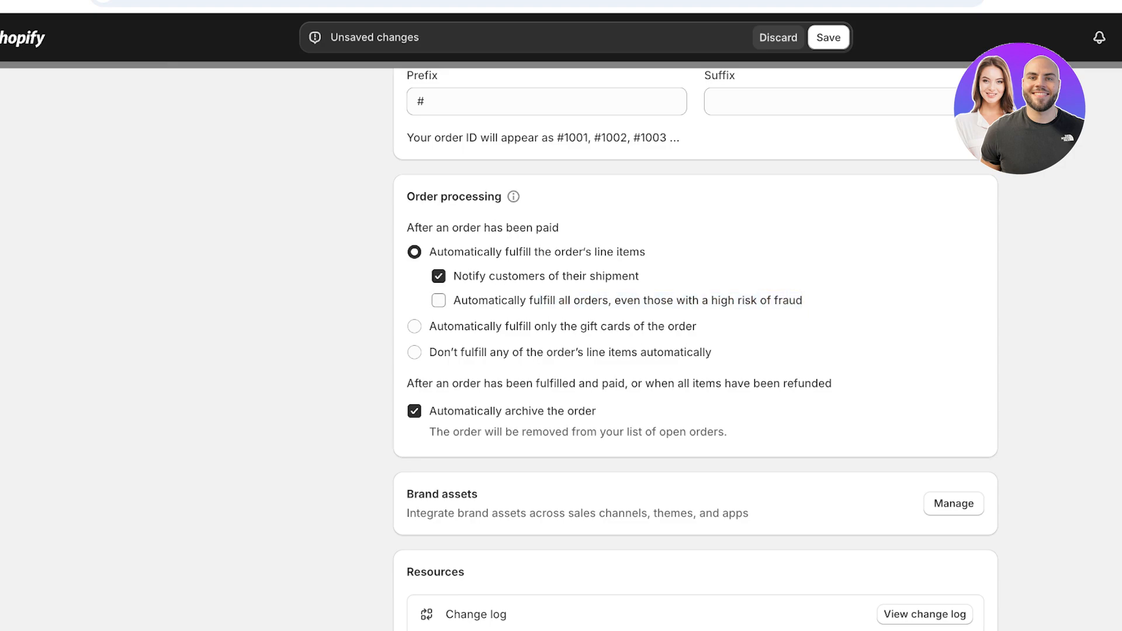
scroll(696, 351, "down", 5)
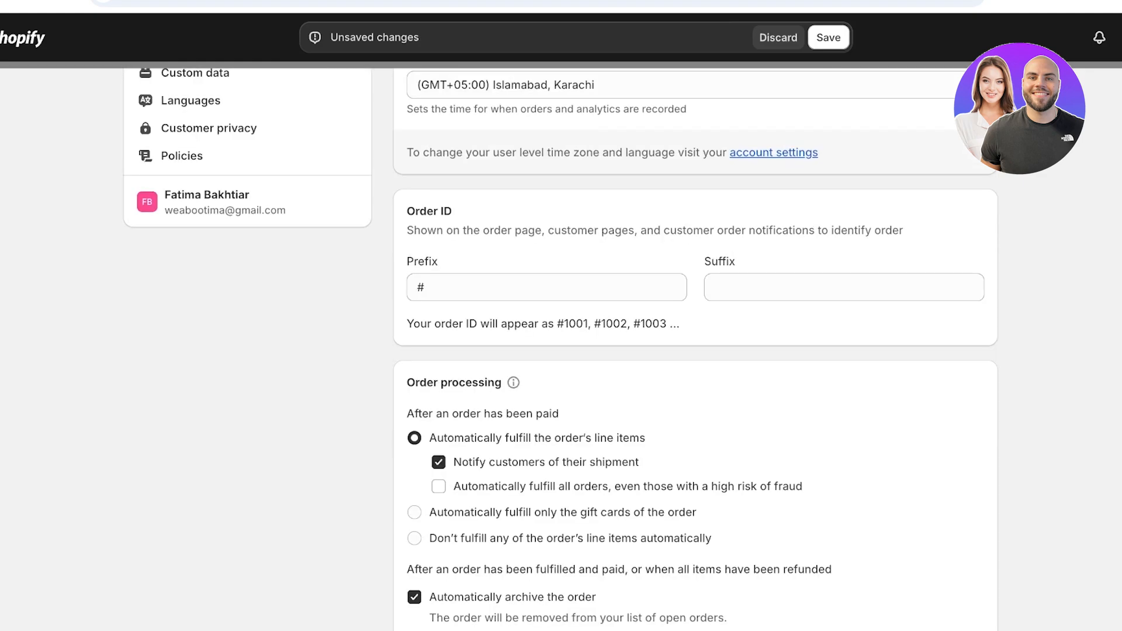
left_click(828, 37)
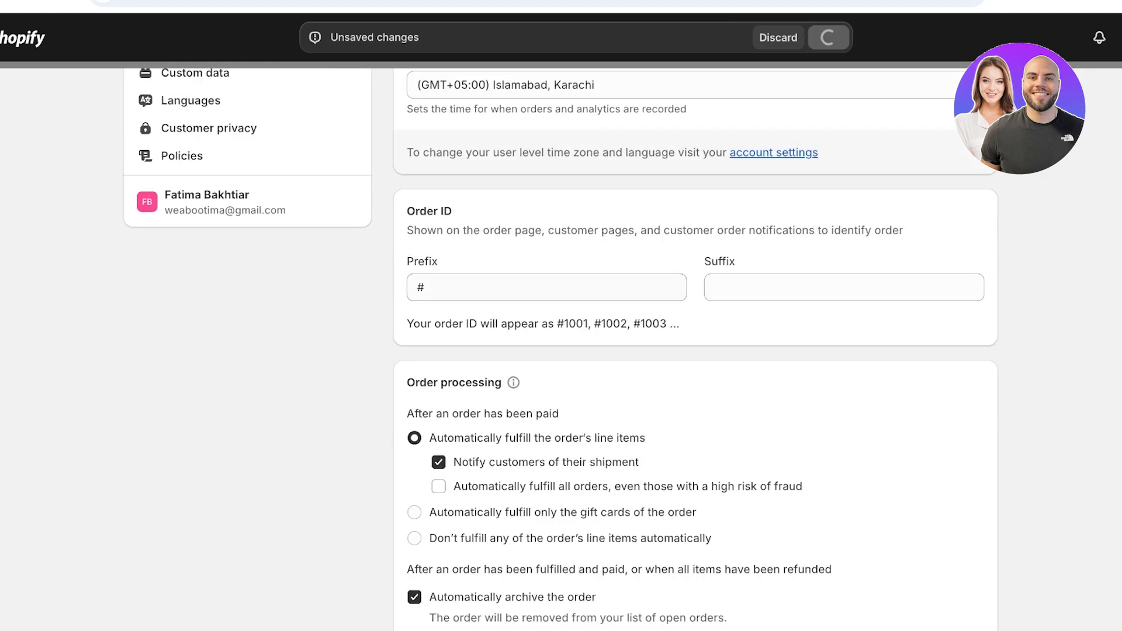
scroll(695, 351, "up", 1)
key("Escape")
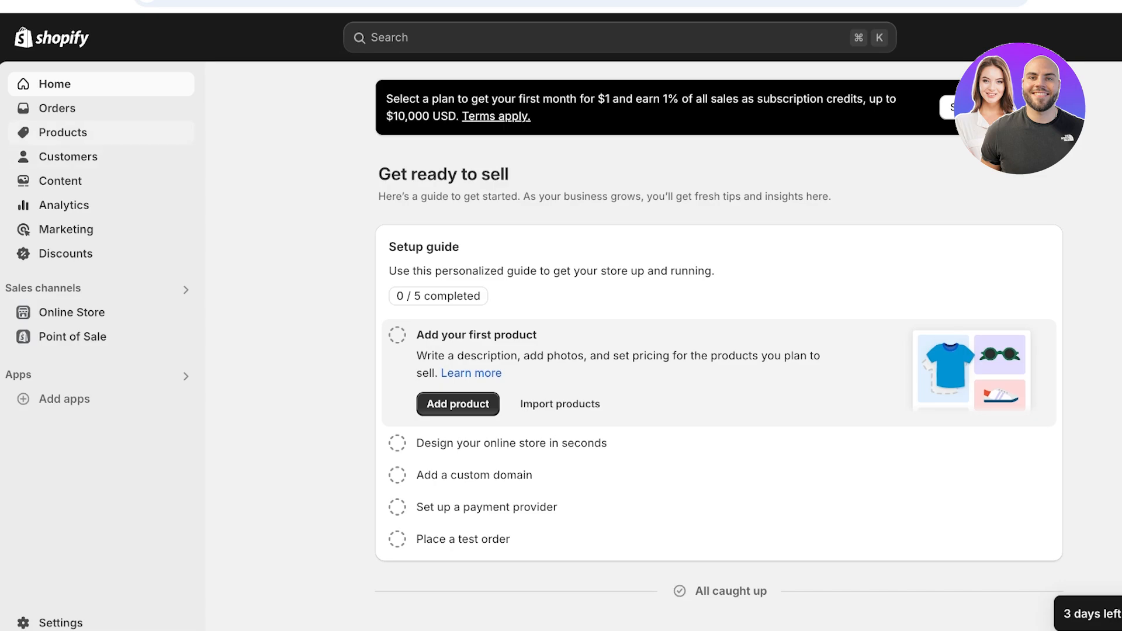
- Create a new product titled 'Superlocker Liquid Lippie'
left_click(62, 132)
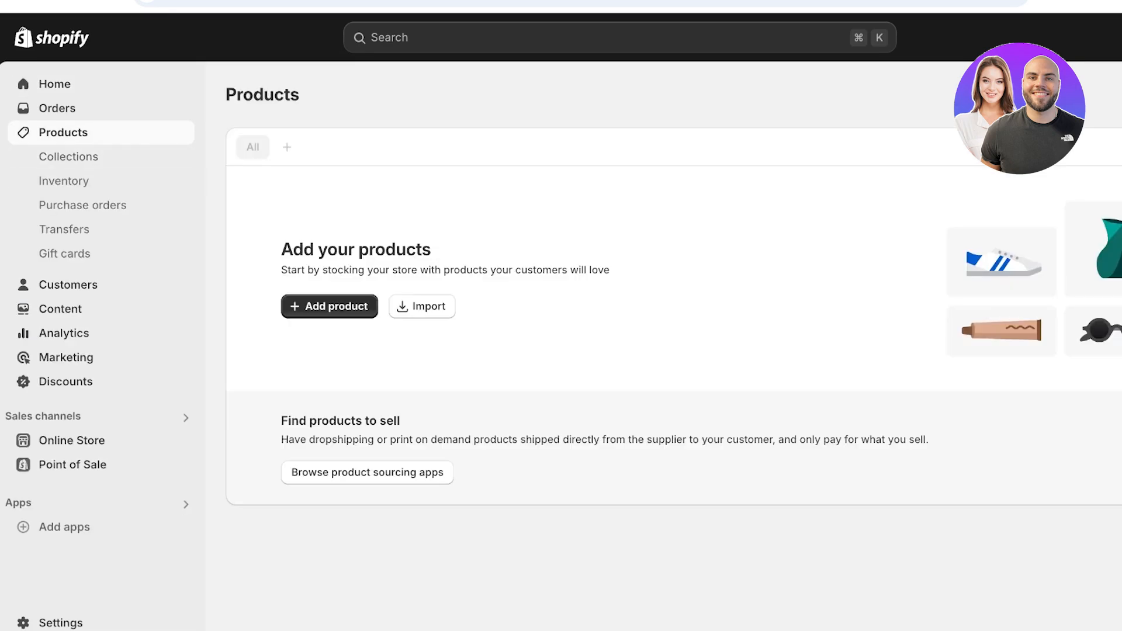
left_click(329, 306)
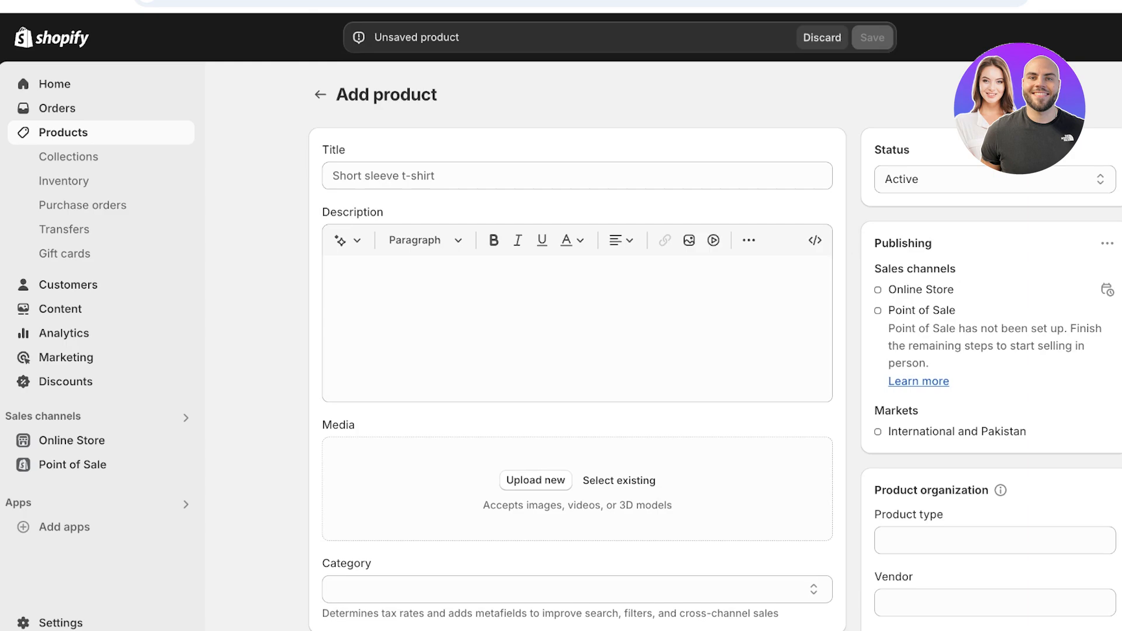
left_click(420, 176)
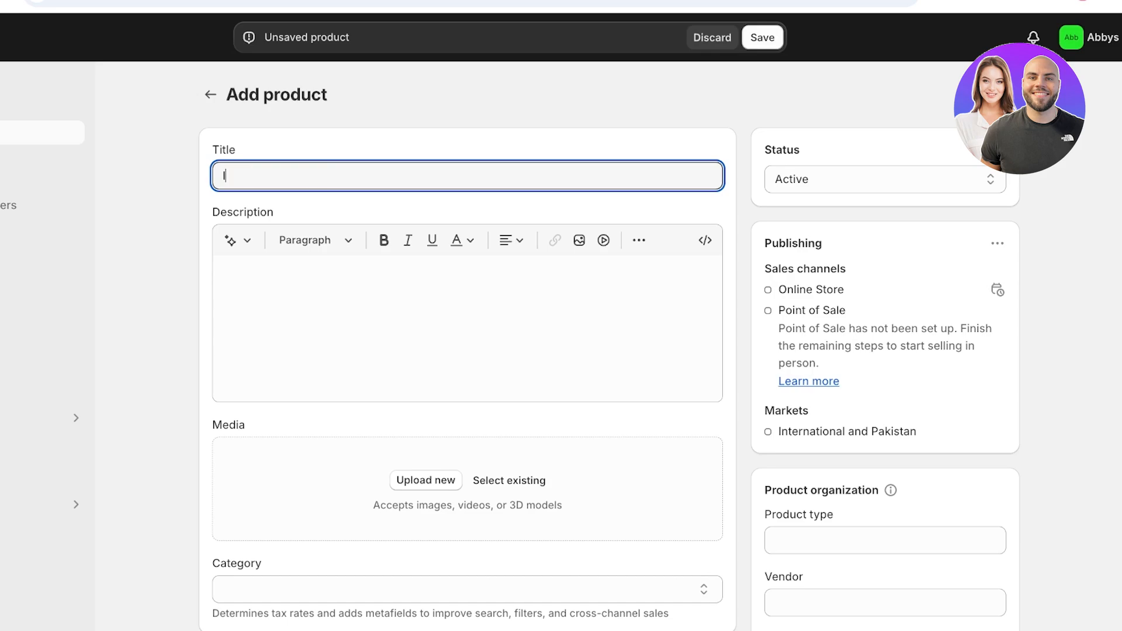
key("BackSpace")
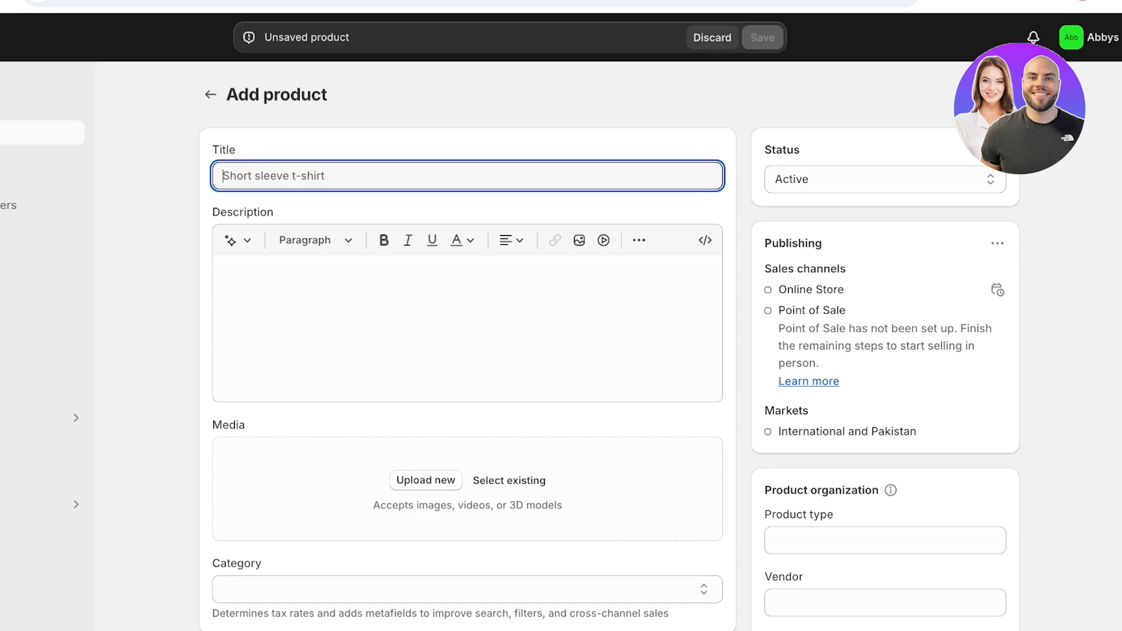
type("Superlocker Liquid Lippie")
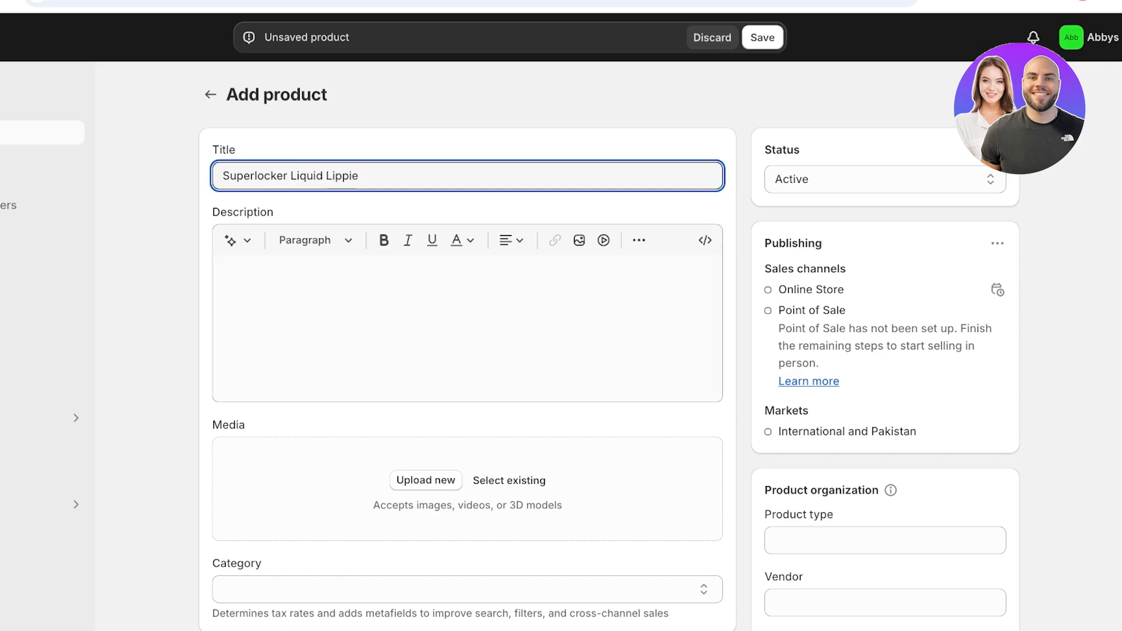
- Generate a Daring-tone description from 'matte longlasting liquid lipstick' and keep it
left_click(231, 240)
type("m")
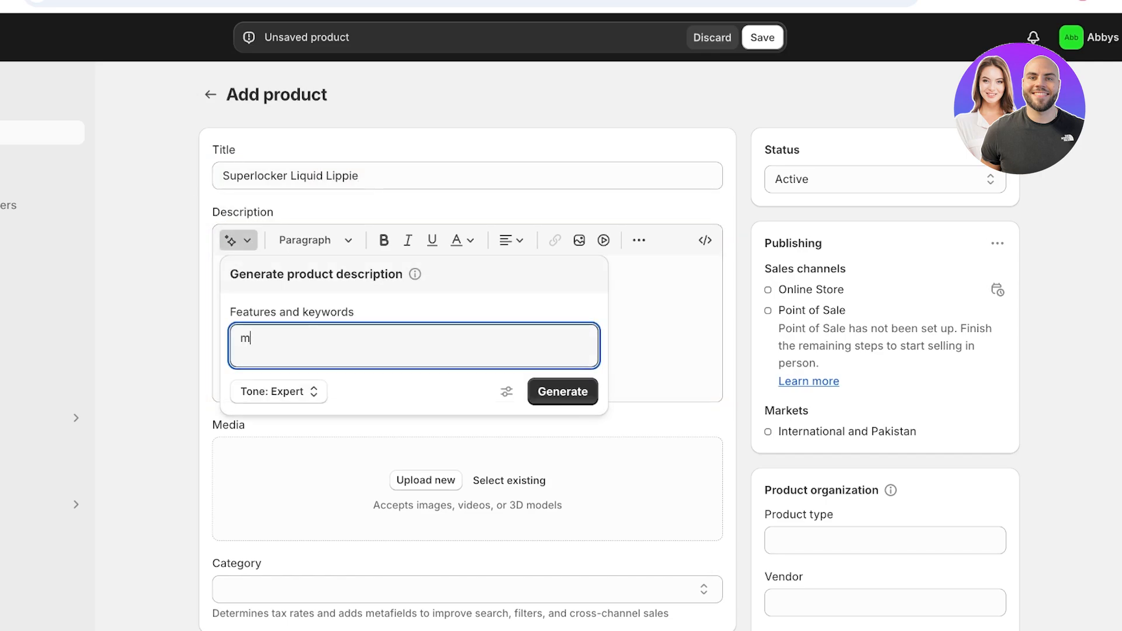
type("atte longlasti")
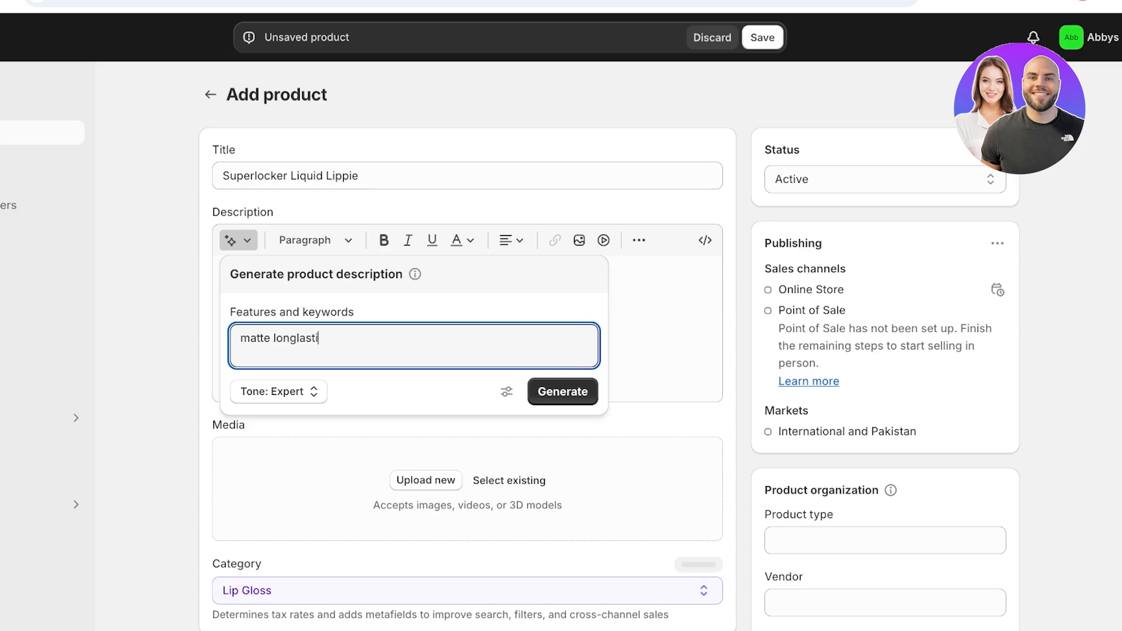
type("ng liquid lipstick")
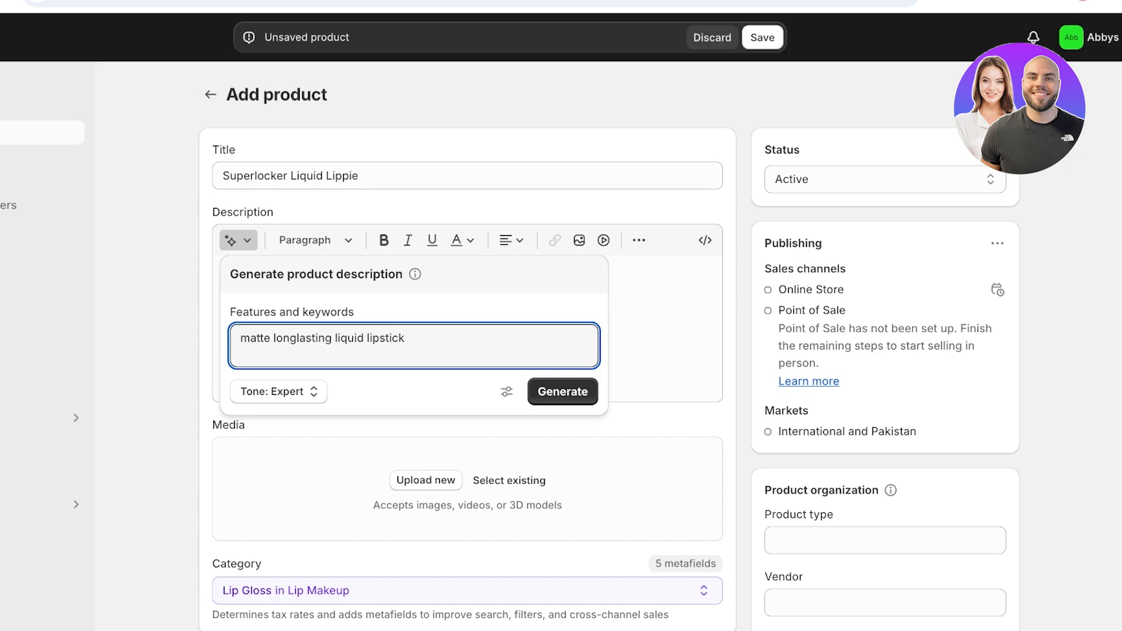
left_click(278, 391)
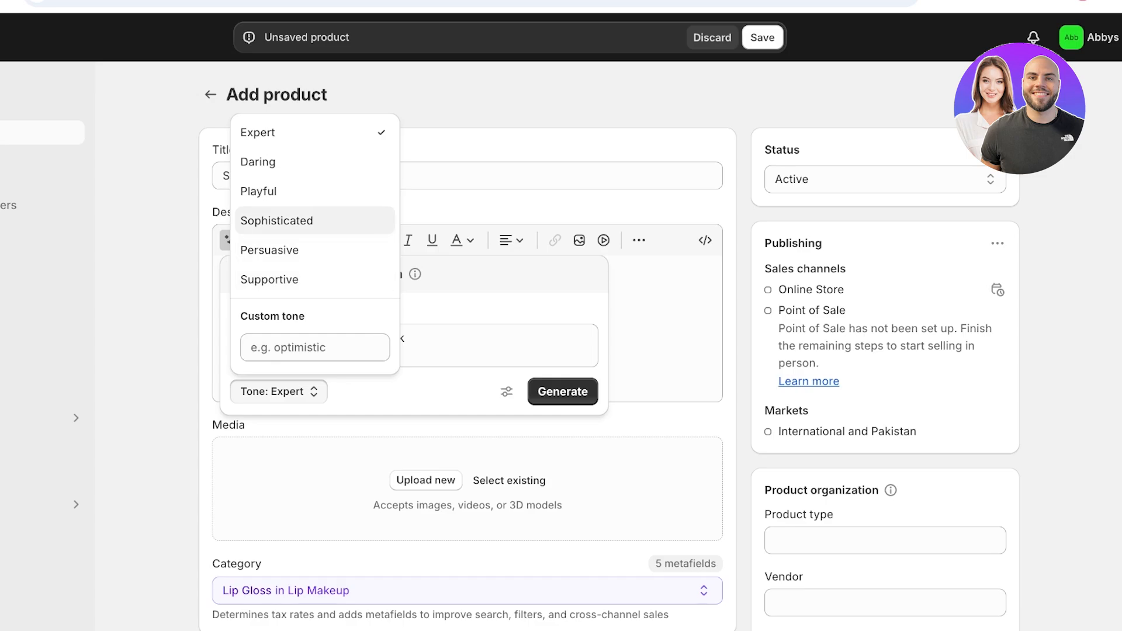
left_click(281, 162)
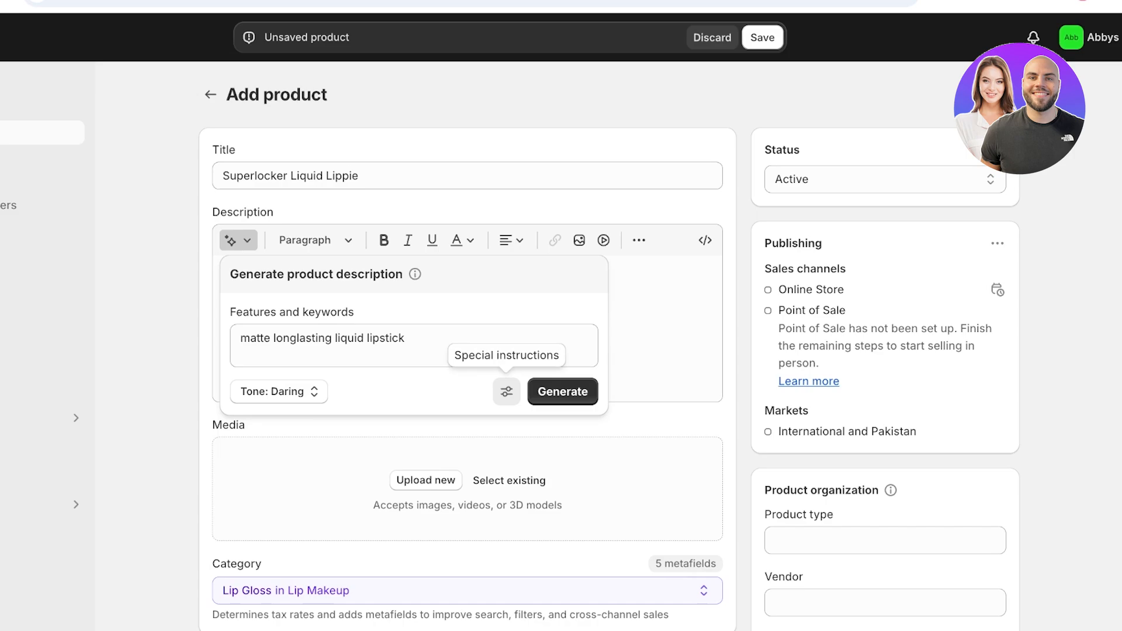
left_click(507, 391)
left_click(562, 450)
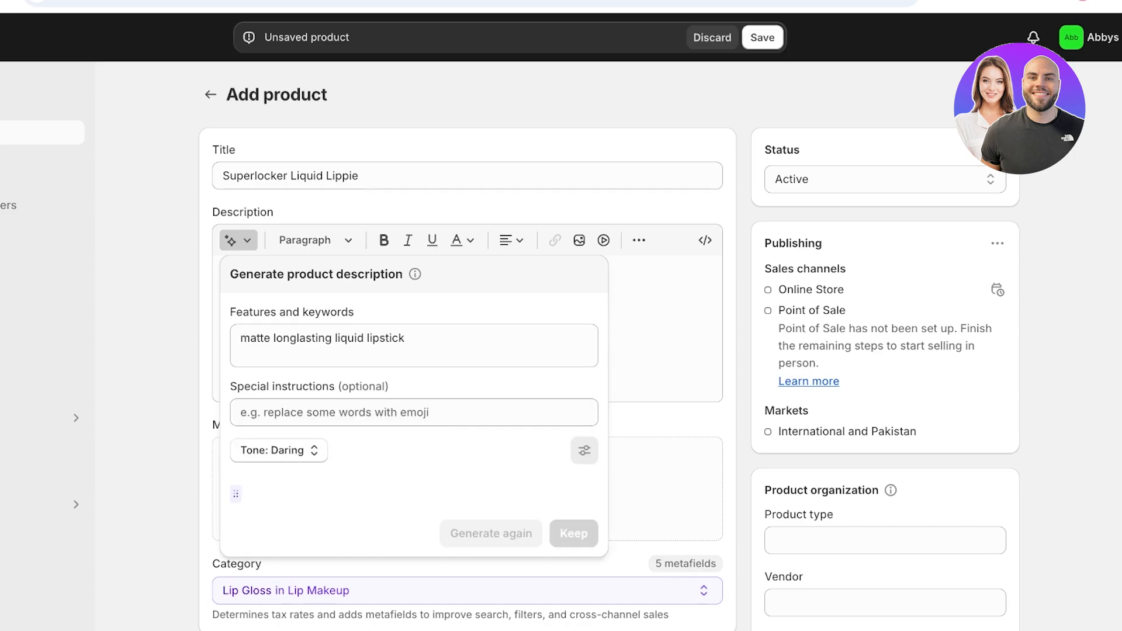
left_click(573, 597)
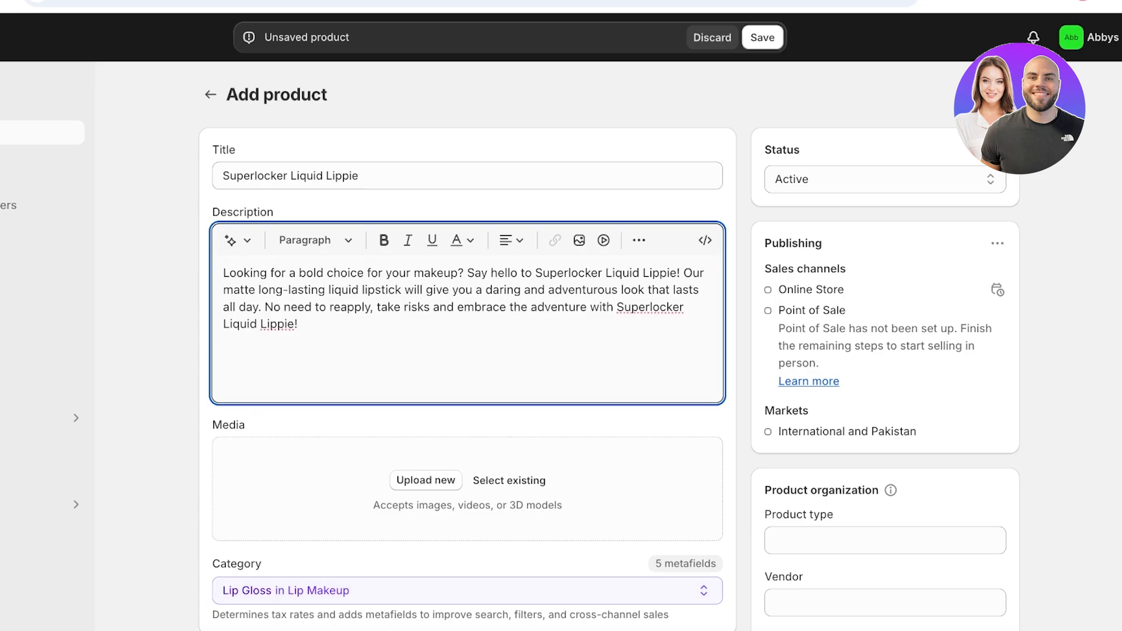
key("ctrl+a")
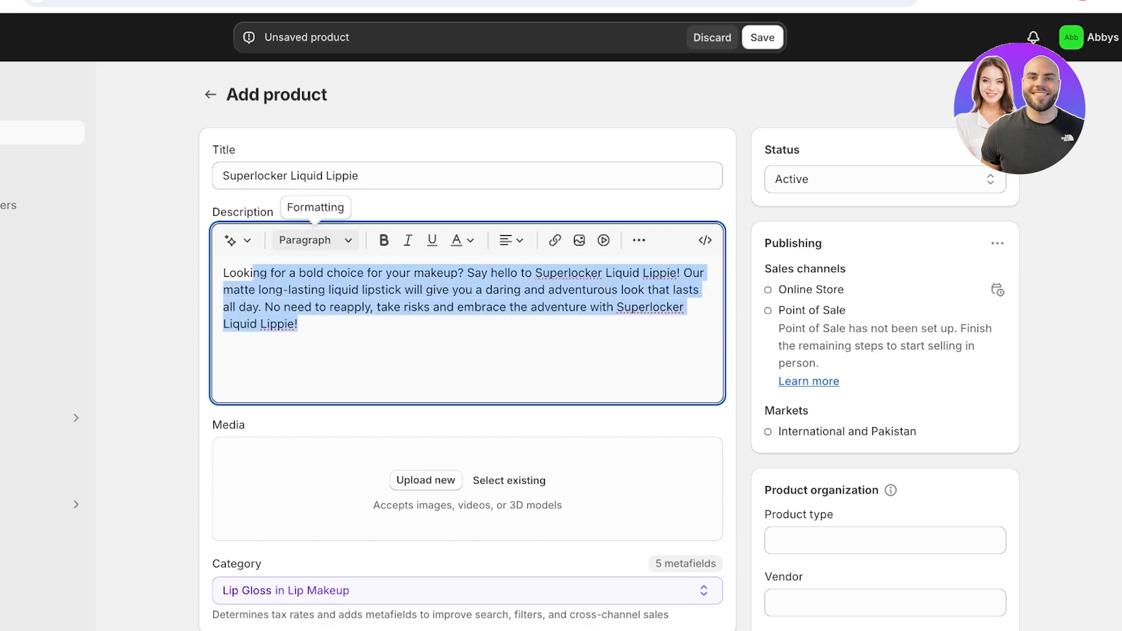
- Add 'Finish : Matte' and 'Lasting : 9hr' lines below the description
left_click(314, 240)
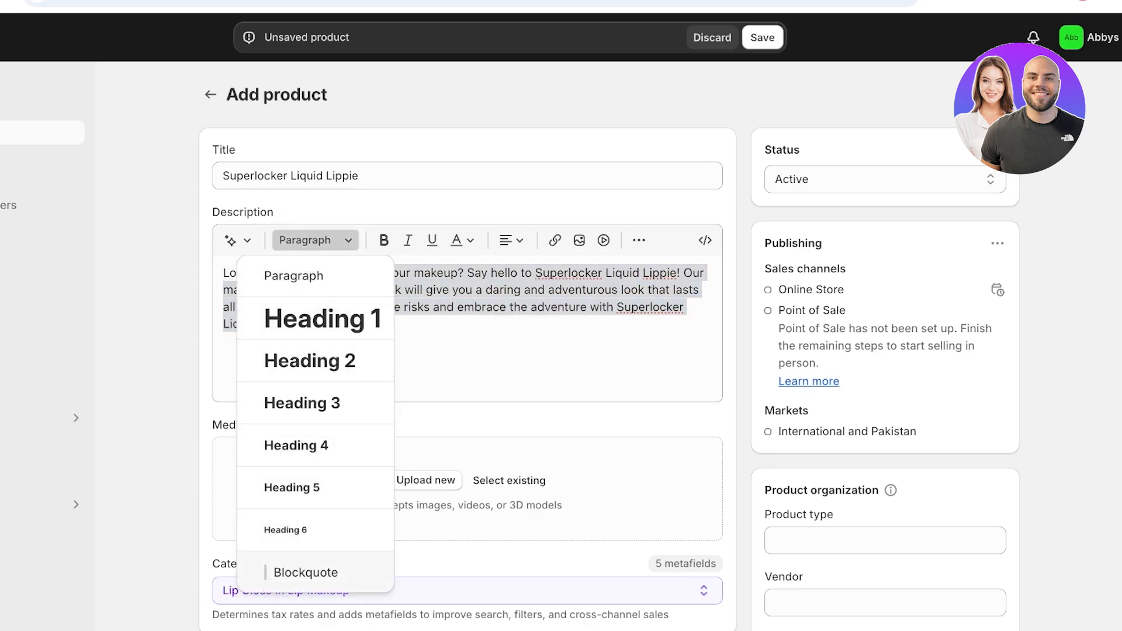
left_click(473, 353)
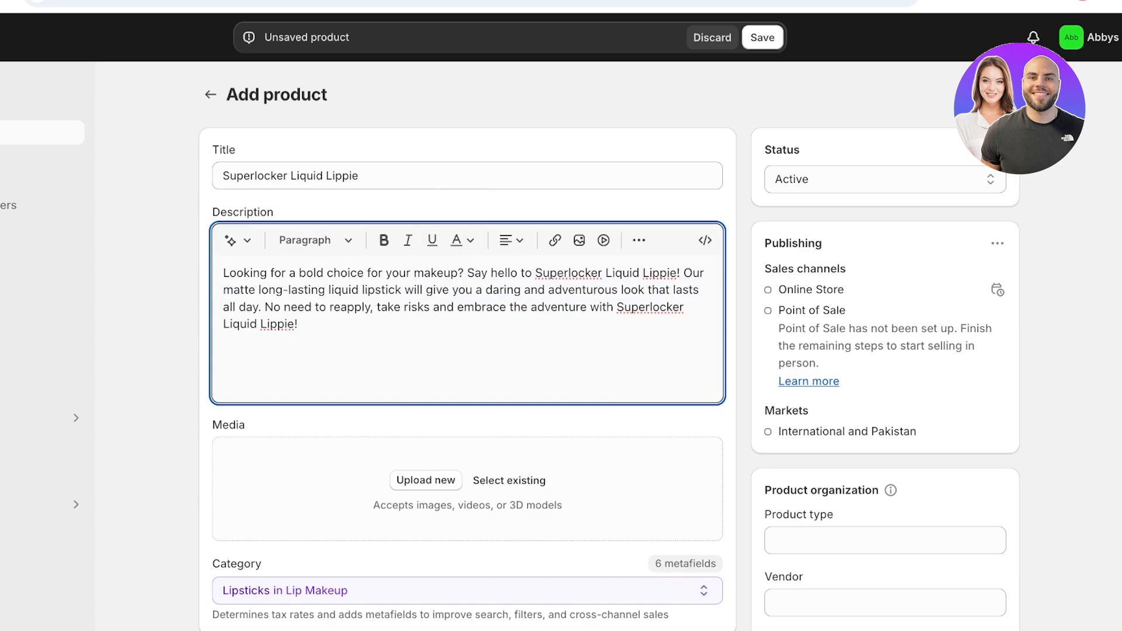
key("Return")
type("Finish ;")
key("BackSpace")
type(": Matter")
key("Return")
type("Dura")
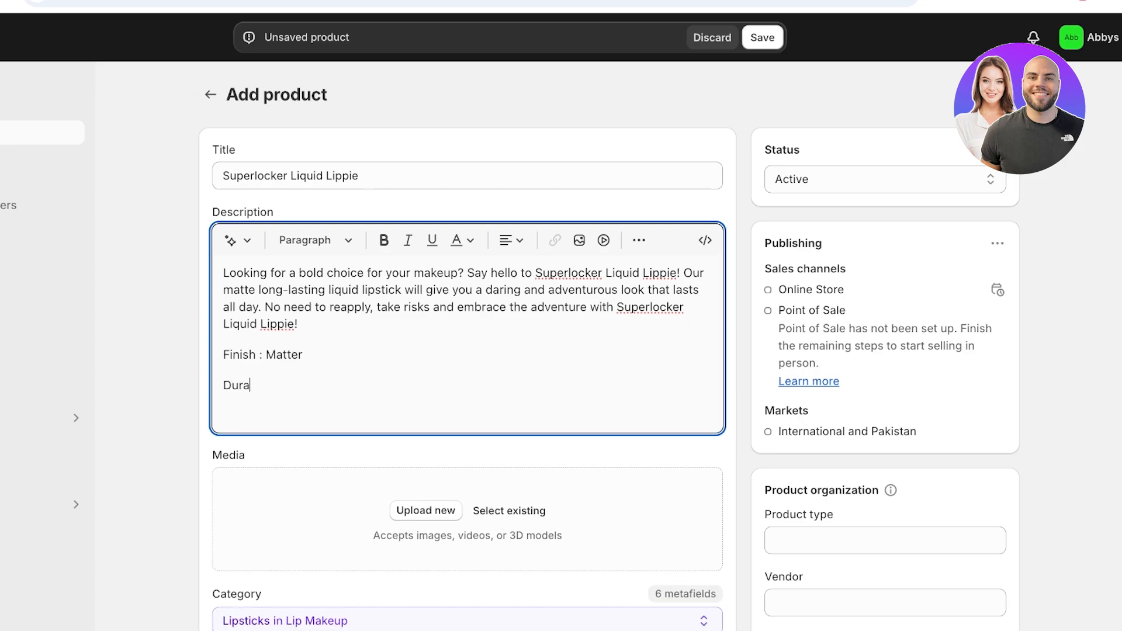
key("BackSpace")
key("BackSpace")
key("BackSpace")
key("BackSpace")
type("Lasting :")
key("Left")
key("Left")
key("Left")
key("Left")
key("Left")
key("Left")
key("Left")
key("Left")
key("Left")
key("Down")
key("Return")
left_click(274, 385)
type("9hr")
- Make the Finish and Lasting labels bold
left_click_drag(223, 385, 223, 355)
left_click(384, 240)
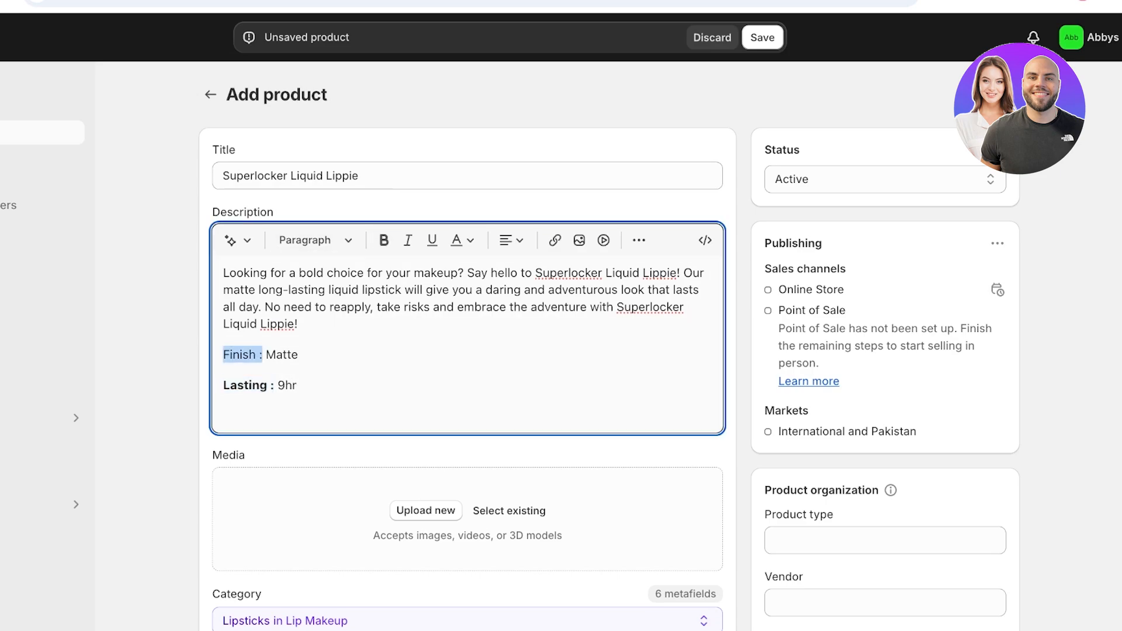
left_click(384, 241)
left_click(278, 385)
left_click(224, 385)
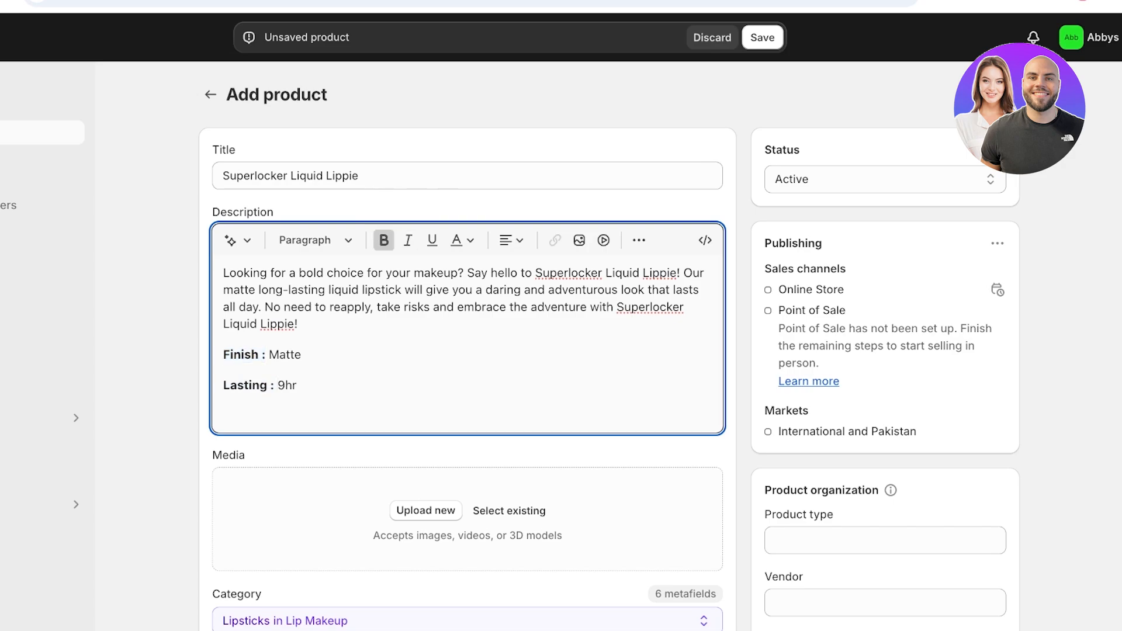
key("BackSpace")
key("Return")
key("Left")
key("Right")
- Format the Finish and Lasting lines as a bulleted list
left_click(639, 240)
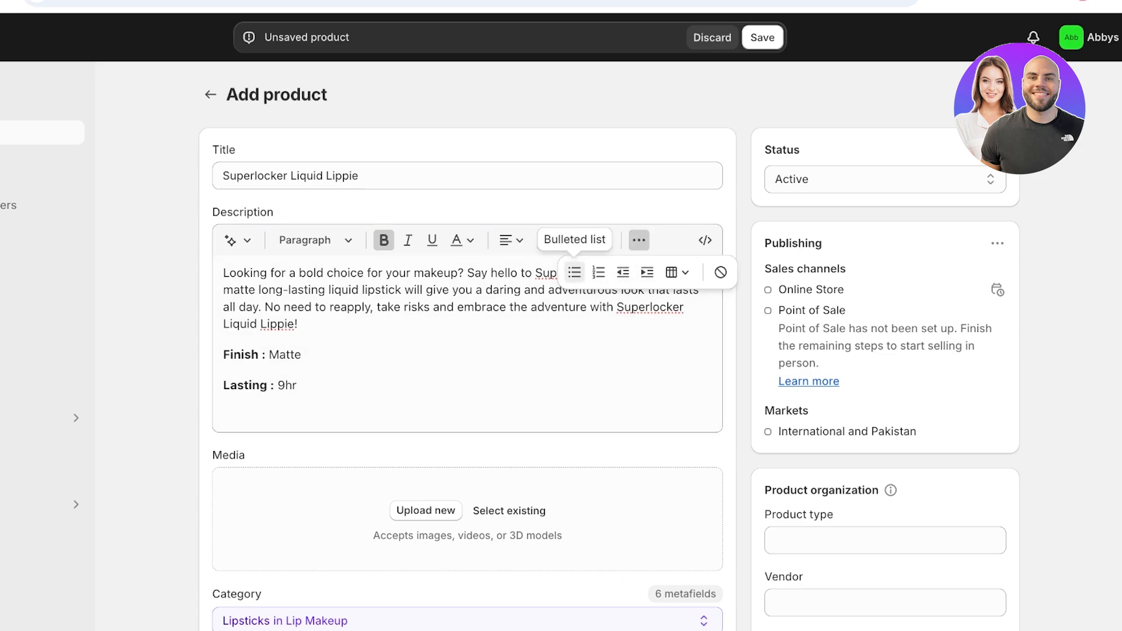
left_click(574, 272)
left_click_drag(333, 385, 223, 355)
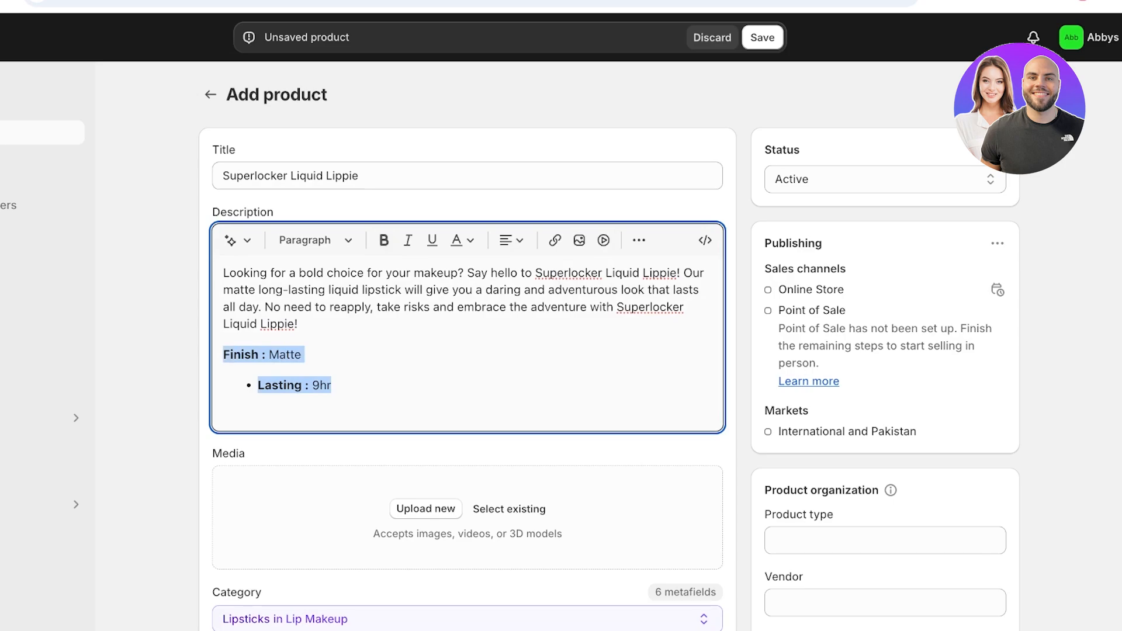
left_click(554, 241)
left_click(755, 216)
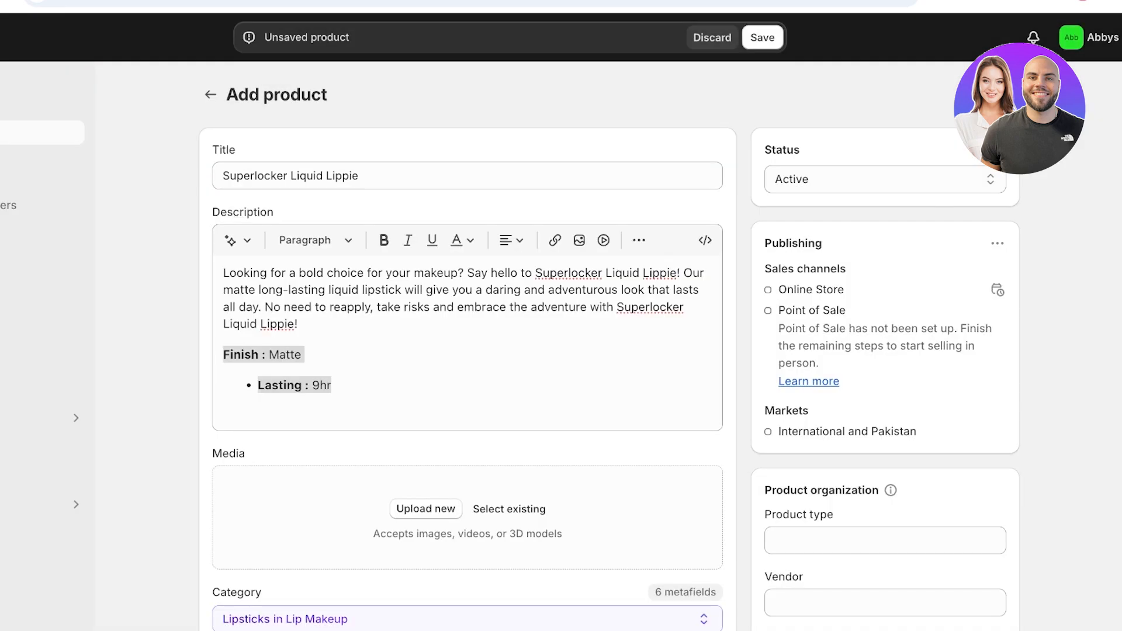
left_click(512, 240)
left_click(639, 240)
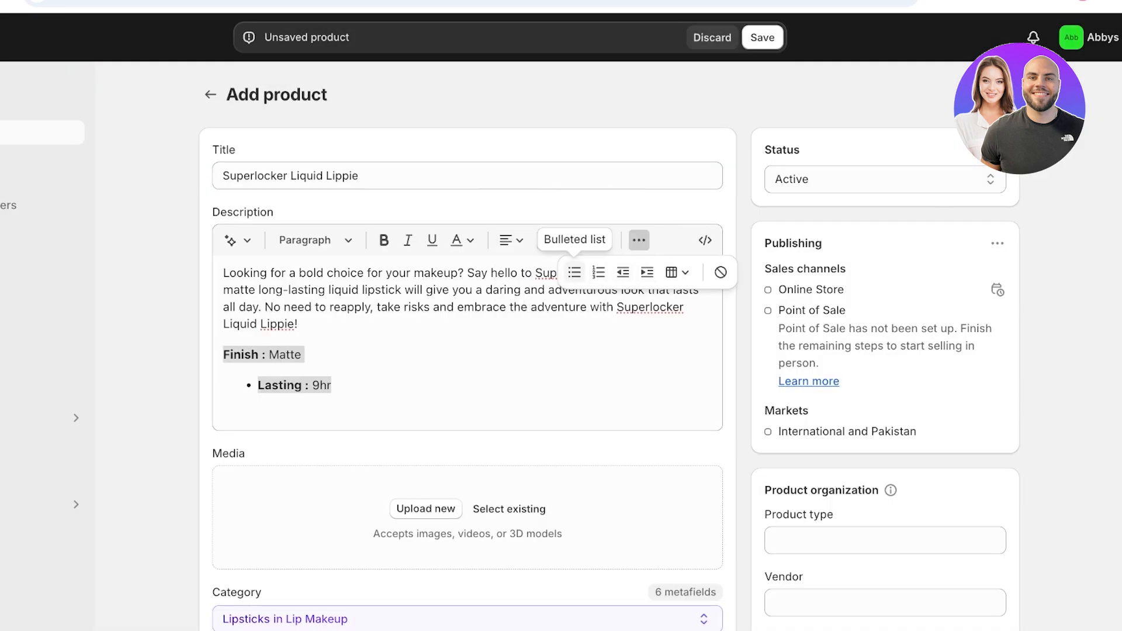
left_click(574, 272)
left_click(332, 373)
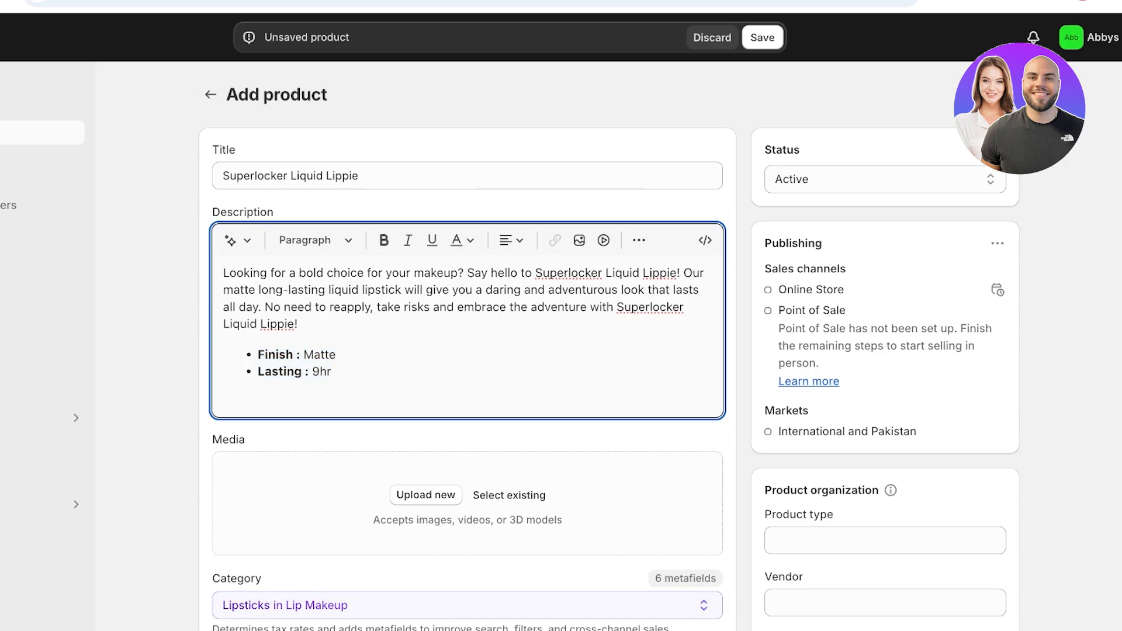
scroll(467, 350, "down", 3)
- Upload the DRAMA_2 and PASSIONATEROSE_2 lipstick images to the product media
left_click(426, 325)
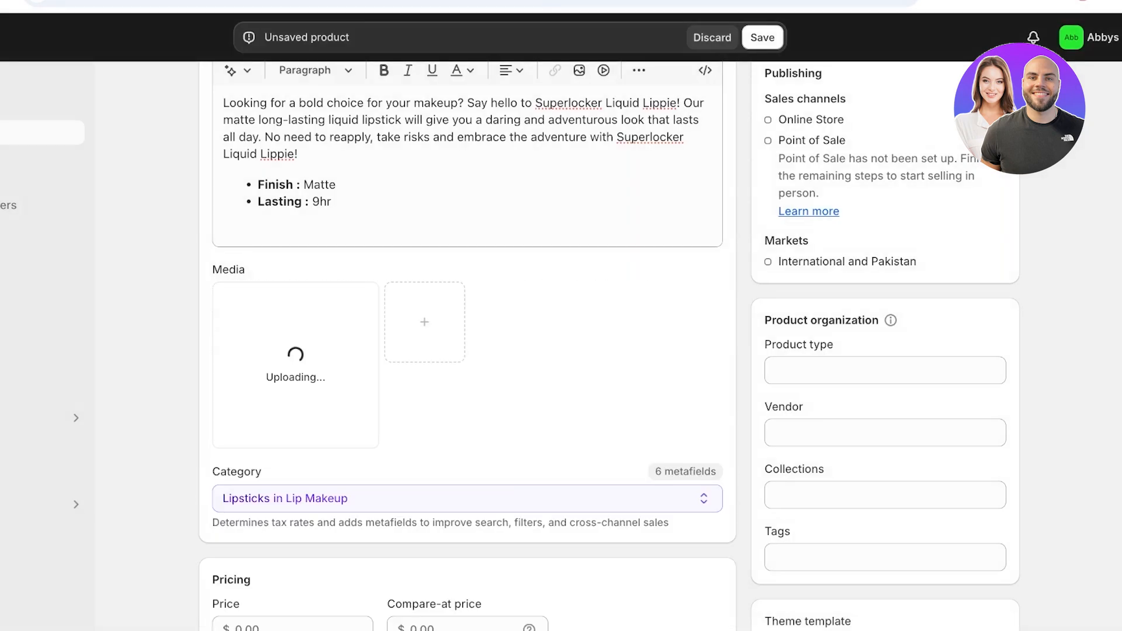
left_click(425, 322)
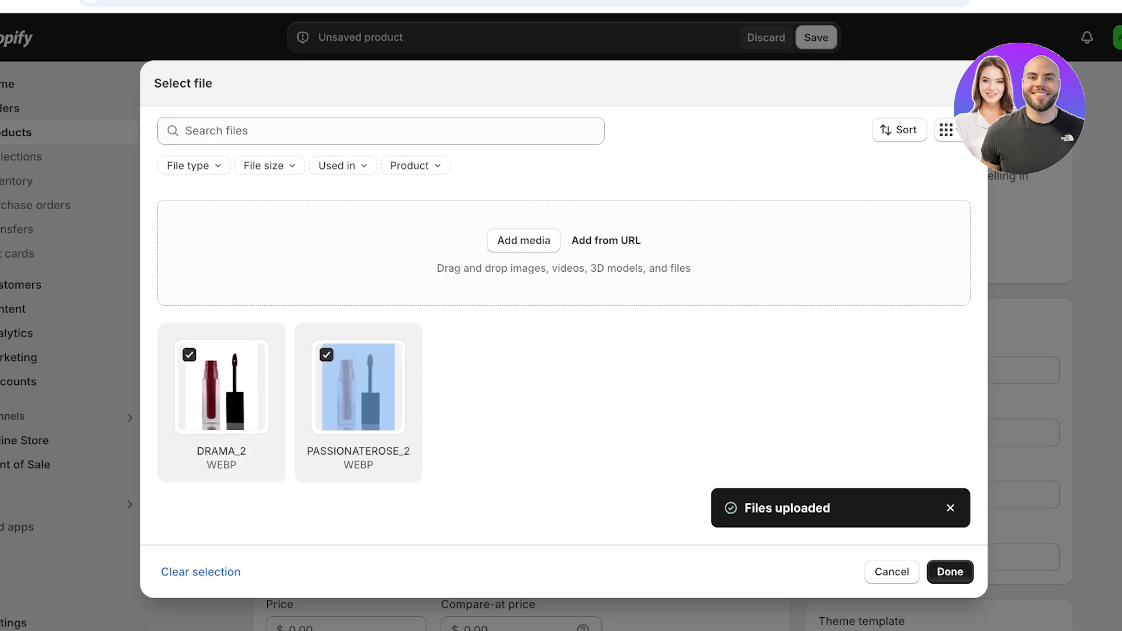
left_click(951, 572)
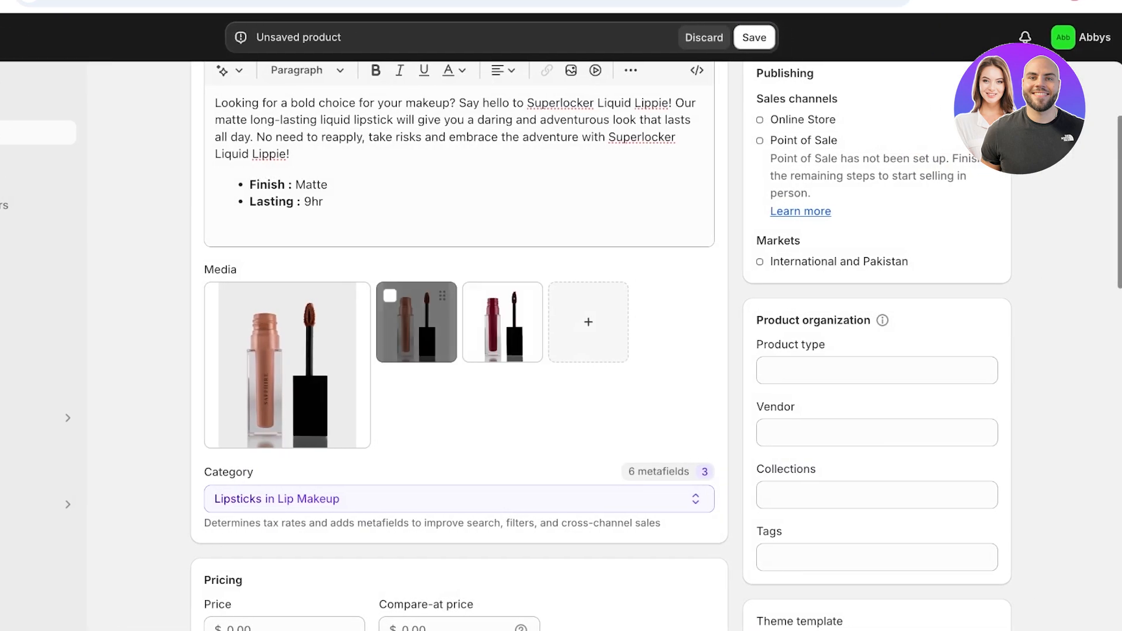
- Move the dark red lipstick image into second place and delete the two extra thumbnails
left_click(420, 295)
left_click(419, 296)
left_click_drag(403, 320, 202, 379)
left_click_drag(502, 322, 416, 323)
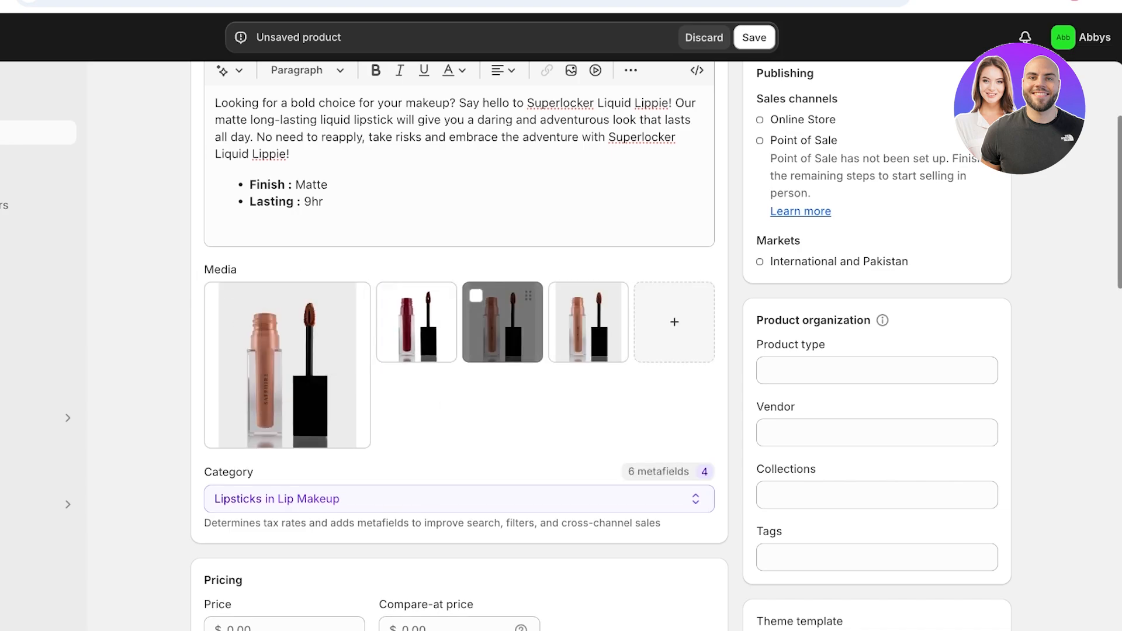
left_click(476, 296)
left_click(562, 296)
left_click(693, 269)
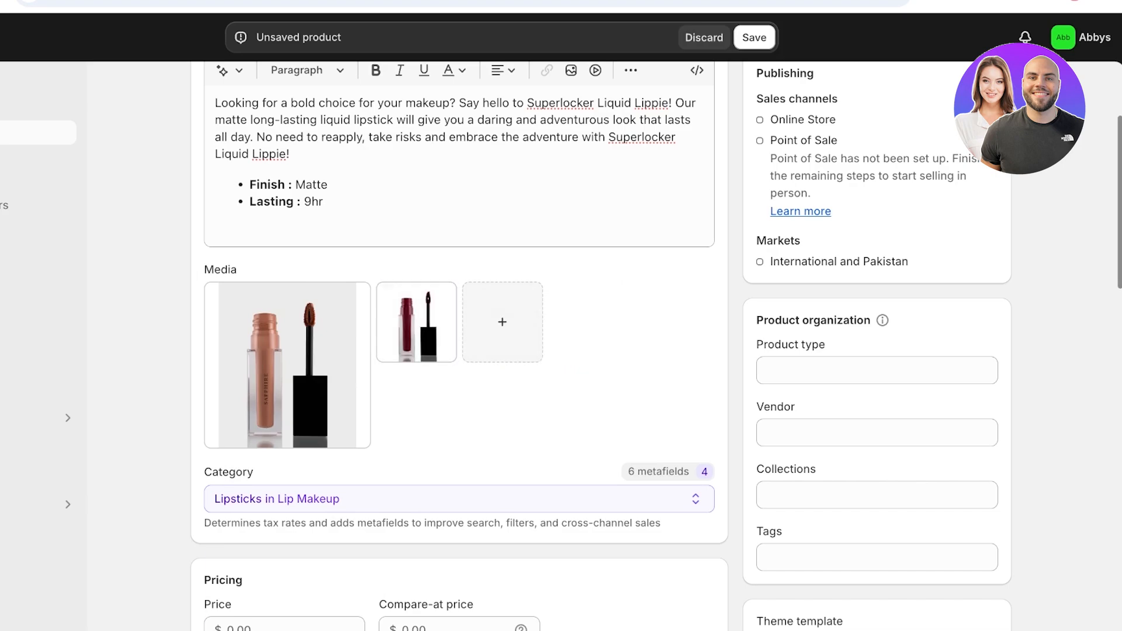
scroll(655, 346, "up", 1)
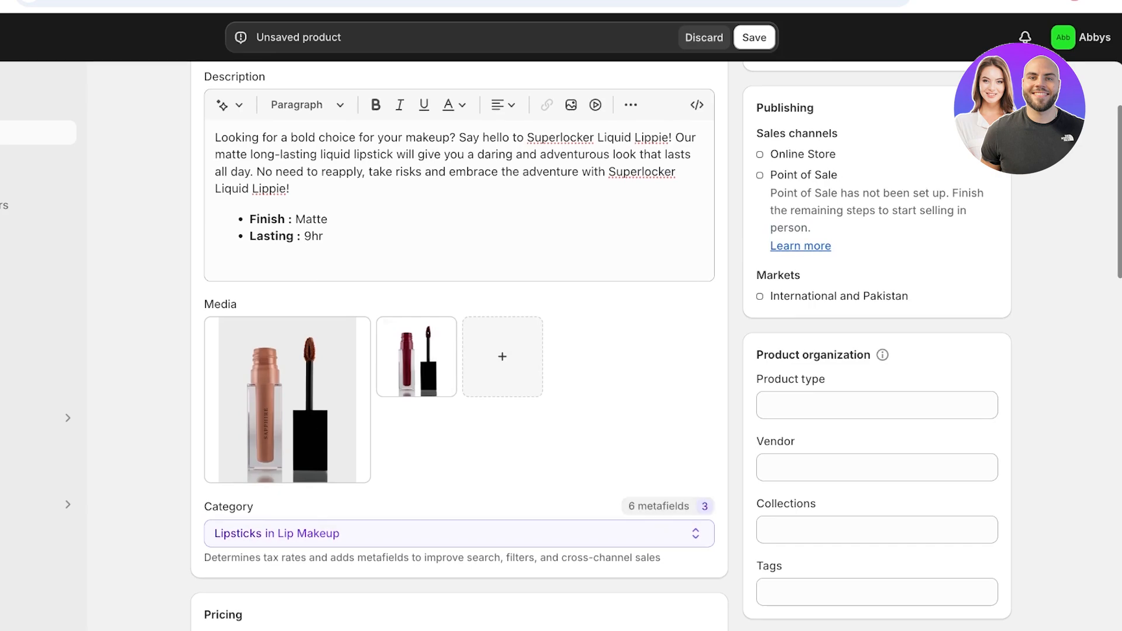
- Review the Lipsticks product category choices, leaving the category unchanged
scroll(561, 344, "down", 3)
left_click(459, 338)
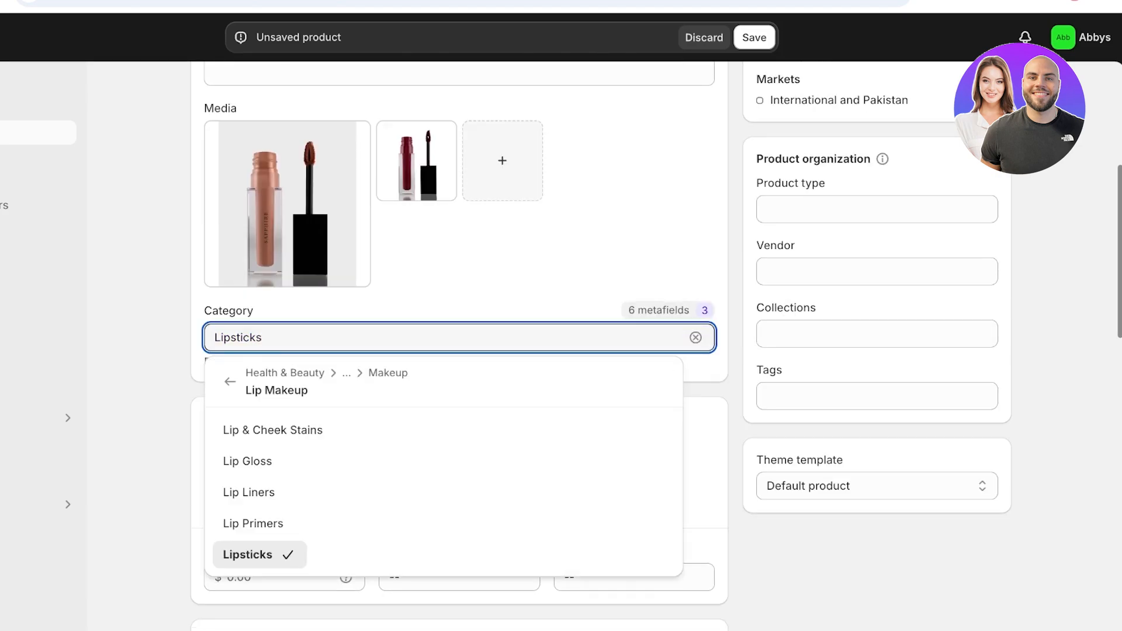
key("Escape")
left_click(459, 338)
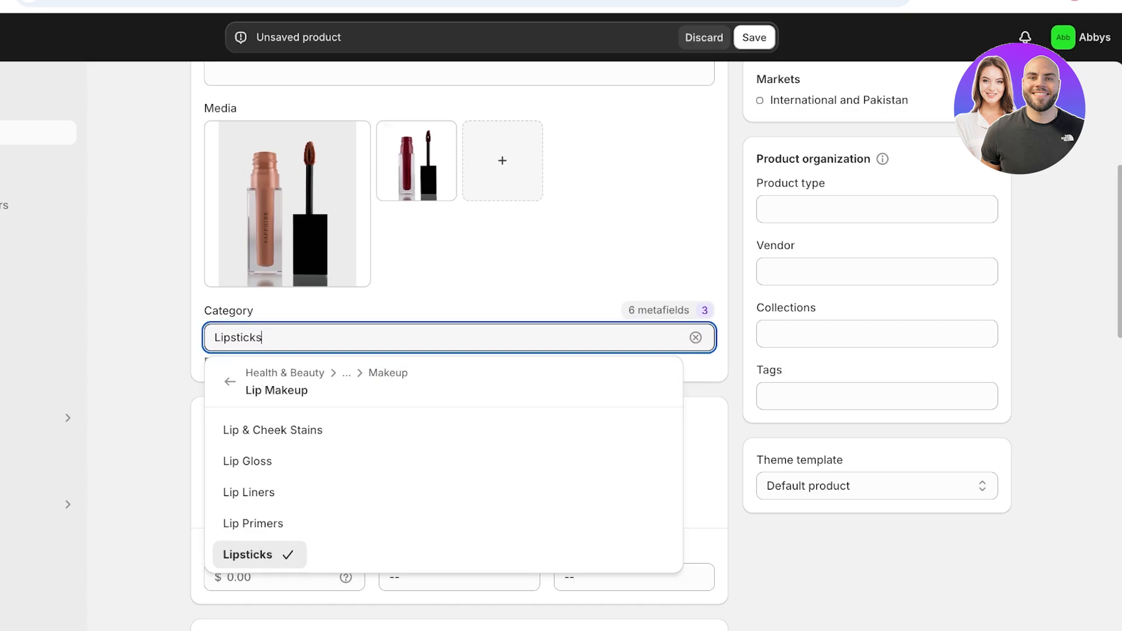
key("Escape")
scroll(459, 345, "down", 3)
- Set the price to 30.00 and leave the compare-at price empty
left_click(284, 299)
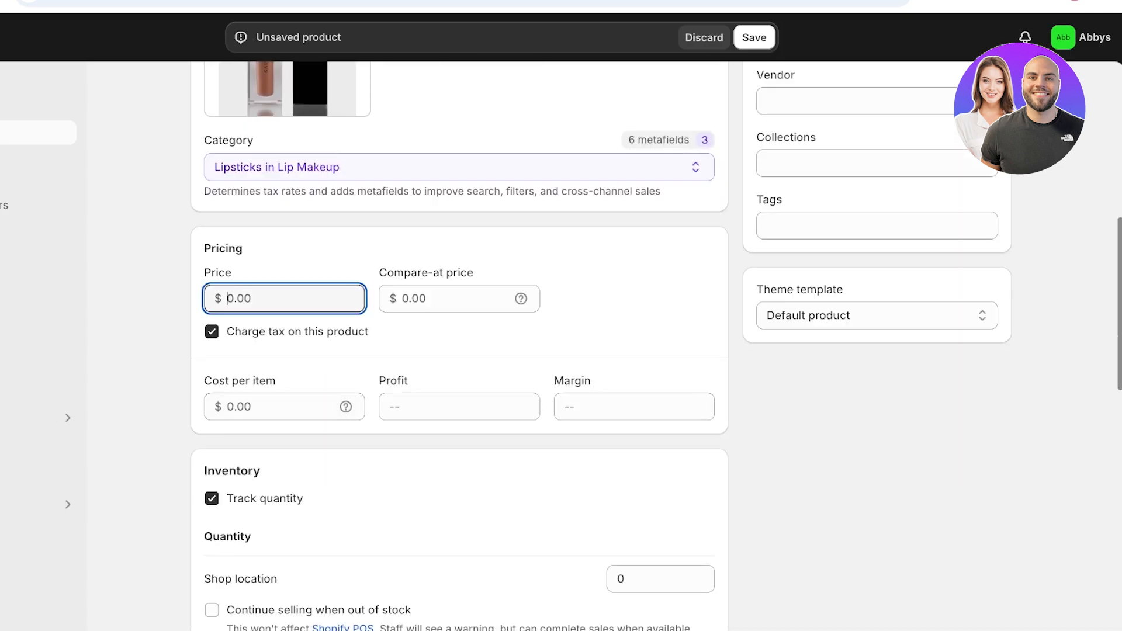
type("30")
scroll(459, 345, "up", 3)
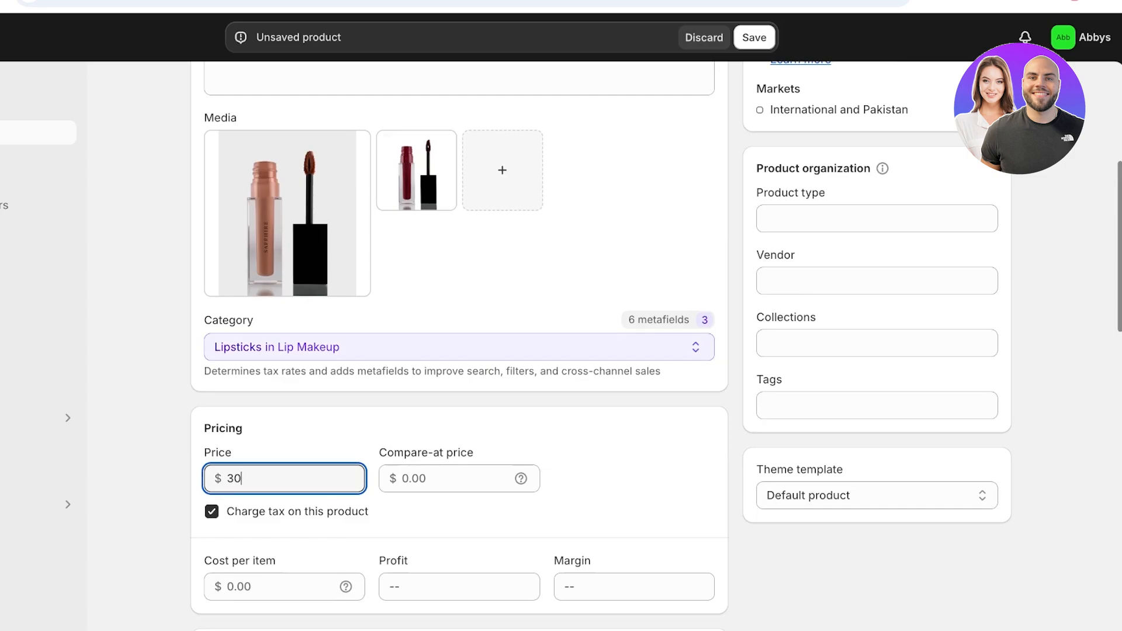
key("Tab")
scroll(655, 346, "down", 1)
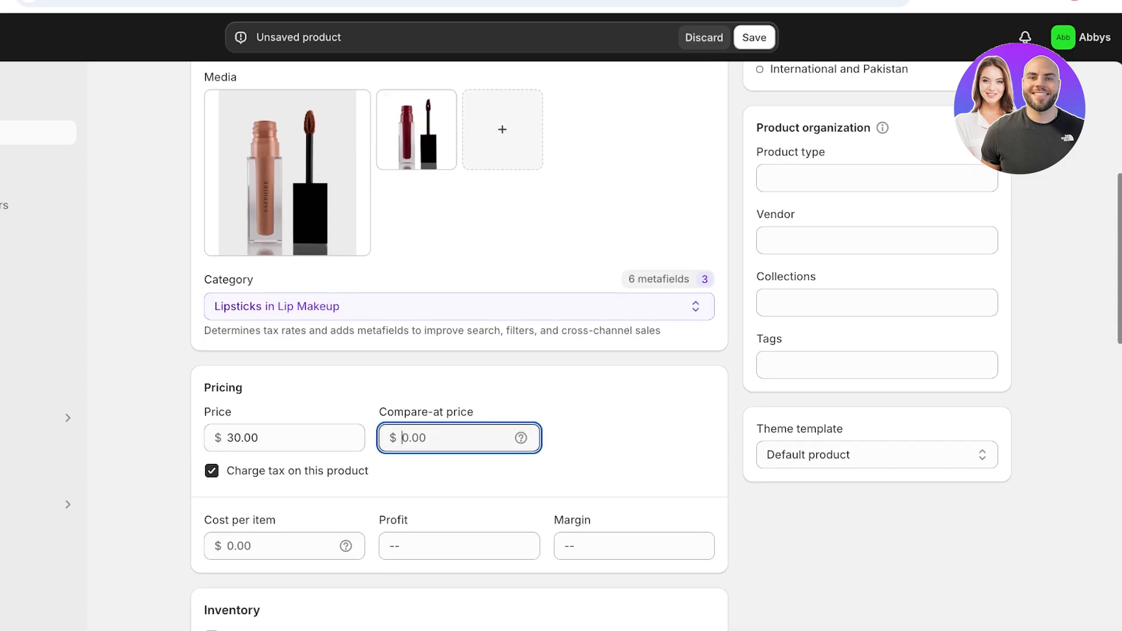
type("55")
key("Tab")
key("shift+Tab")
type("6")
key("BackSpace")
mouse_move(521, 437)
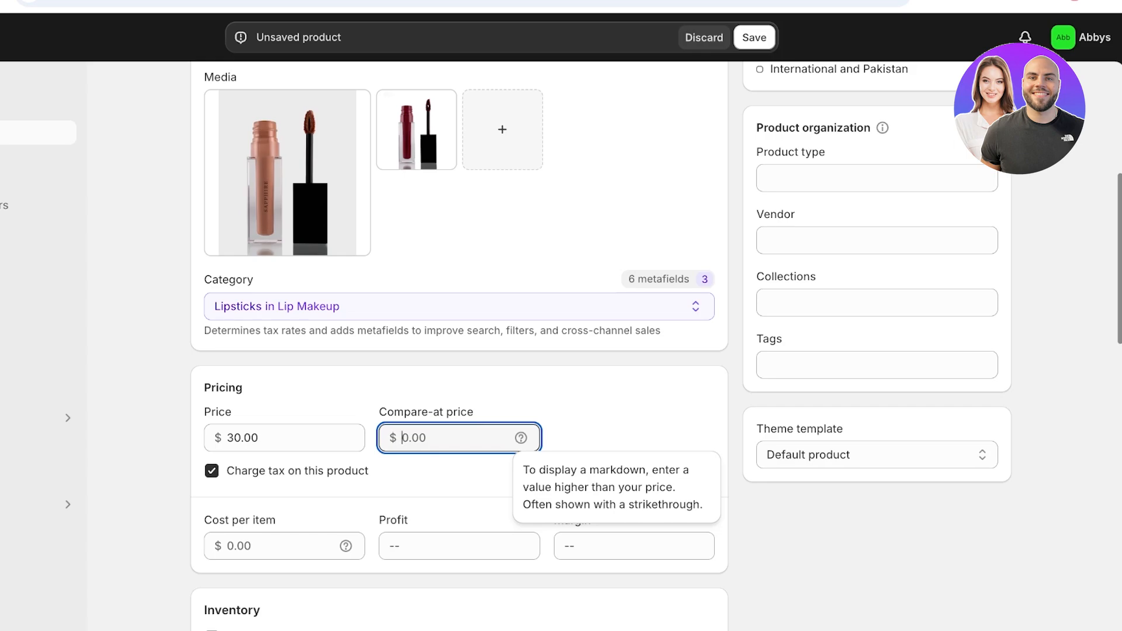
left_click(439, 477)
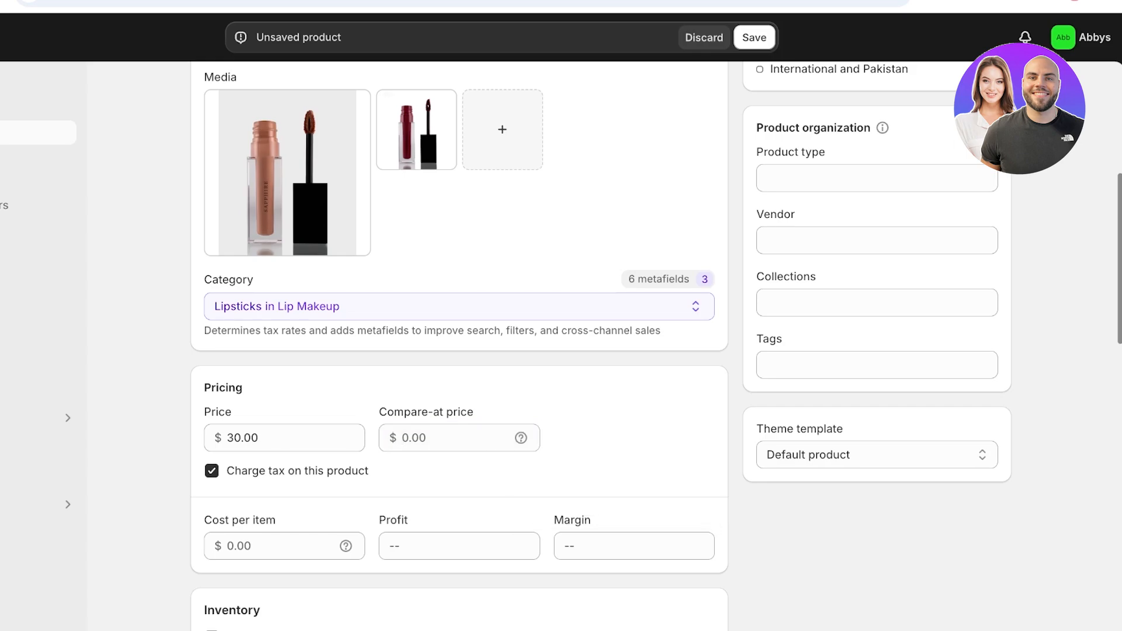
- Keep tax charged and enter a 15.00 cost per item, giving a 50% margin
scroll(439, 477, "down", 1)
left_click(212, 468)
left_click(212, 467)
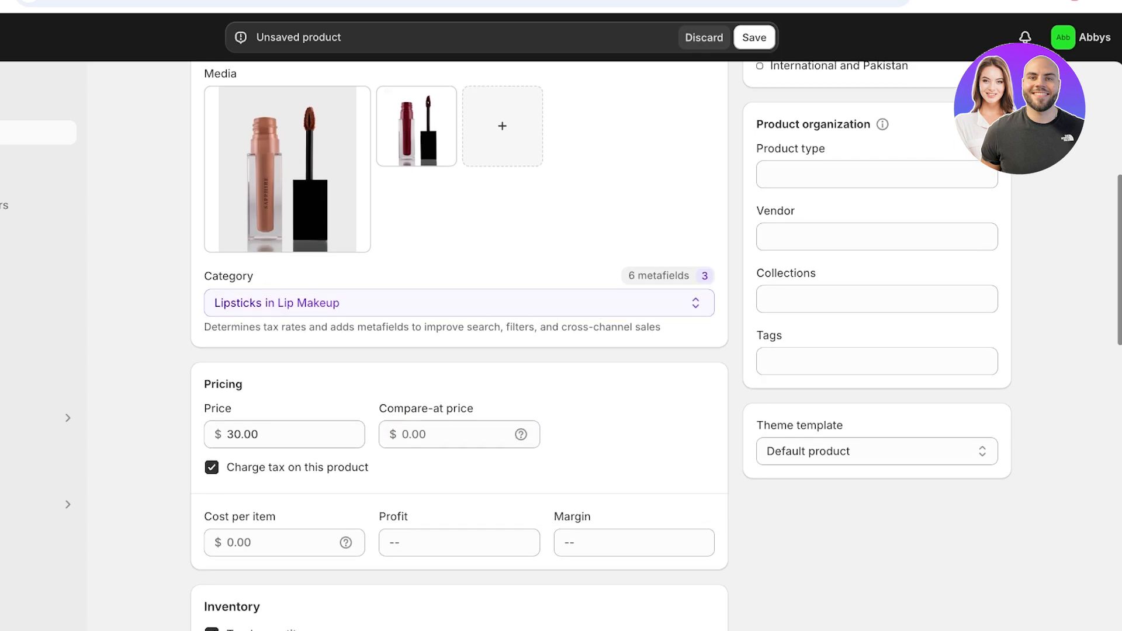
scroll(212, 467, "down", 1)
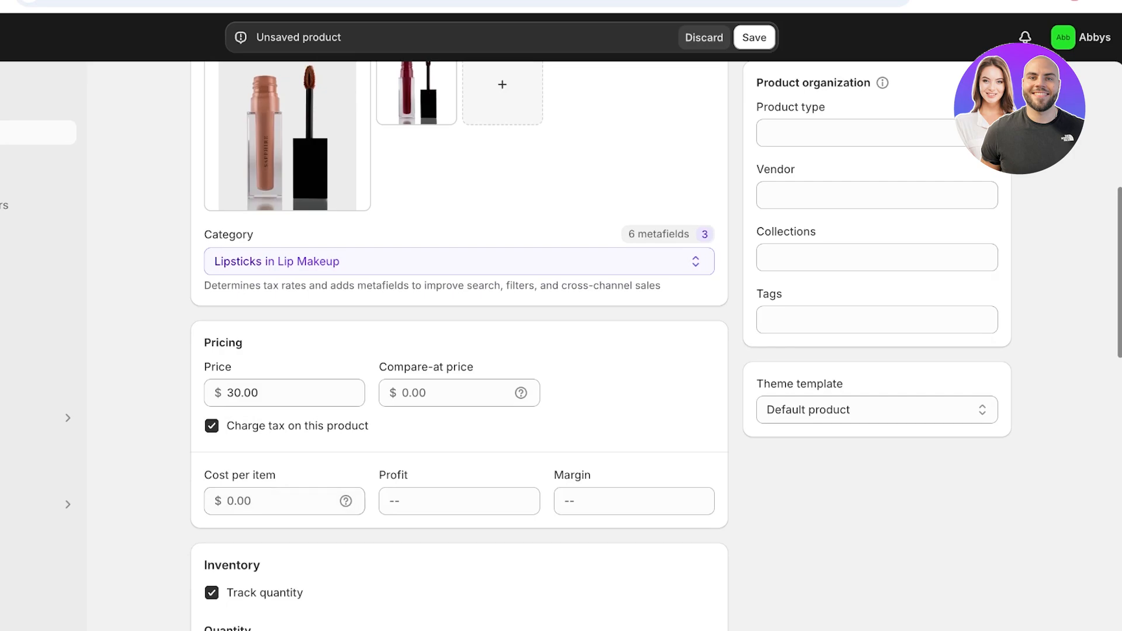
left_click(277, 501)
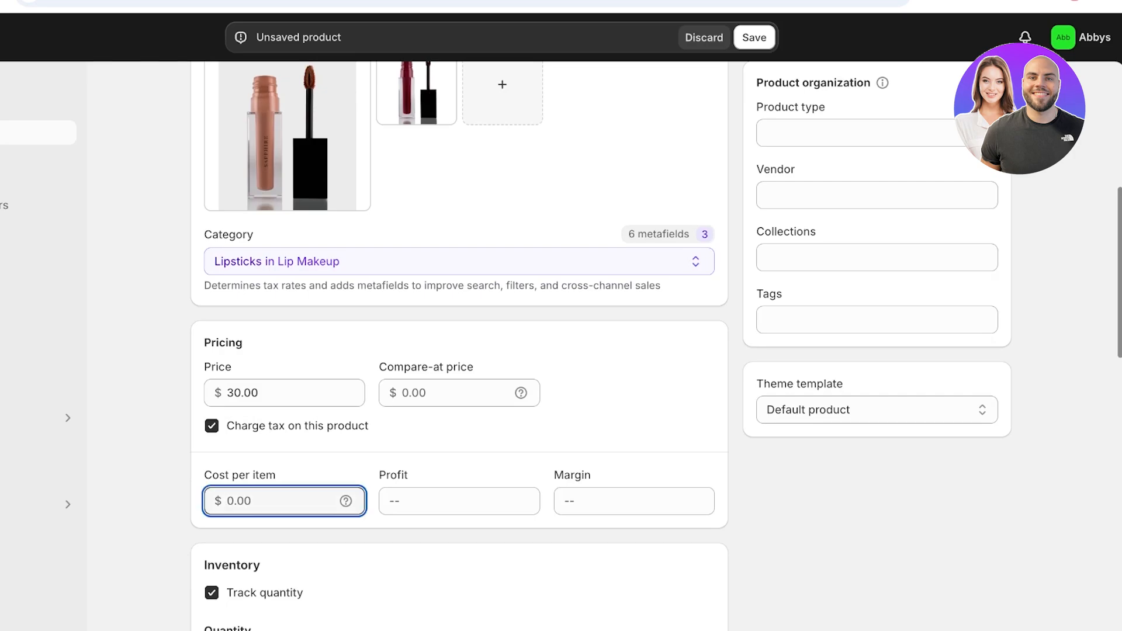
scroll(459, 345, "down", 3)
scroll(460, 345, "up", 1)
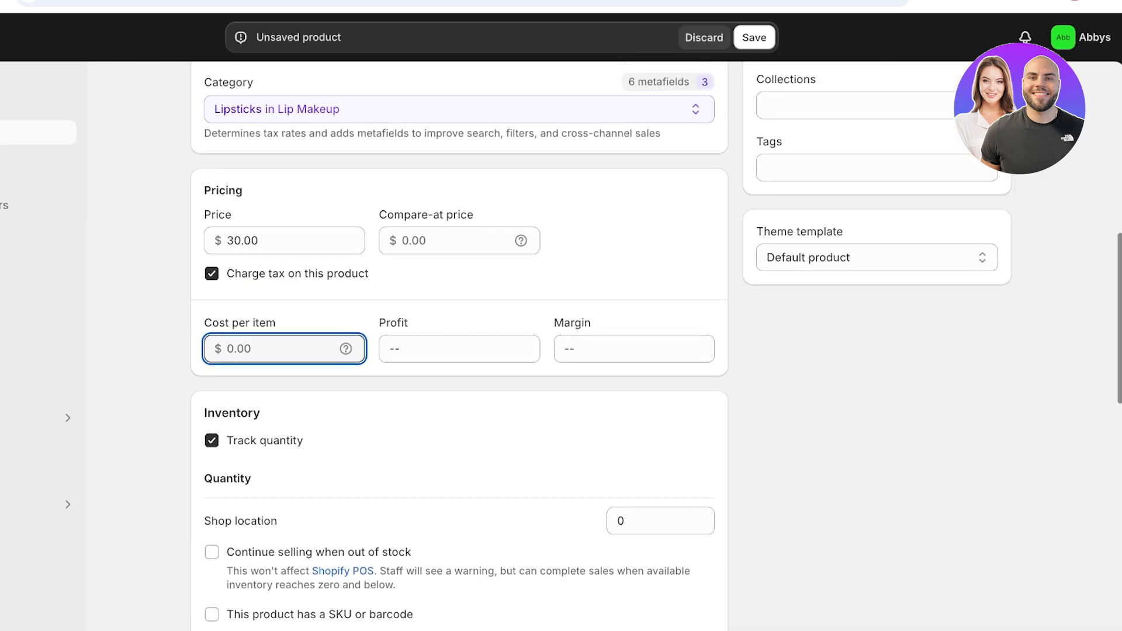
type("3")
key("BackSpace")
type("15")
key("Tab")
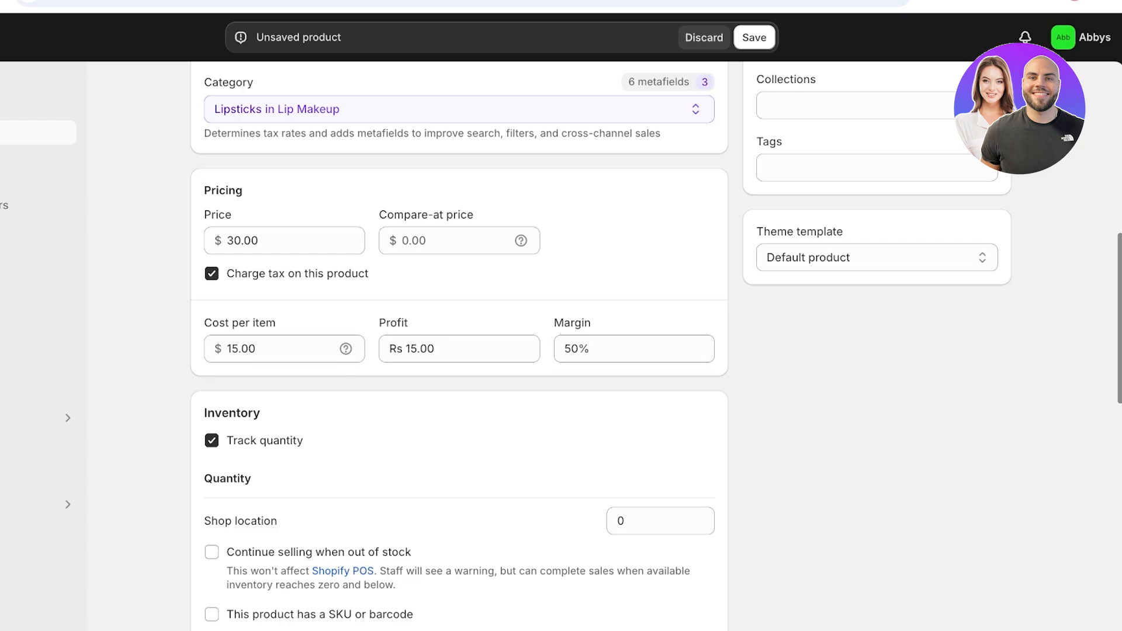
scroll(459, 345, "down", 3)
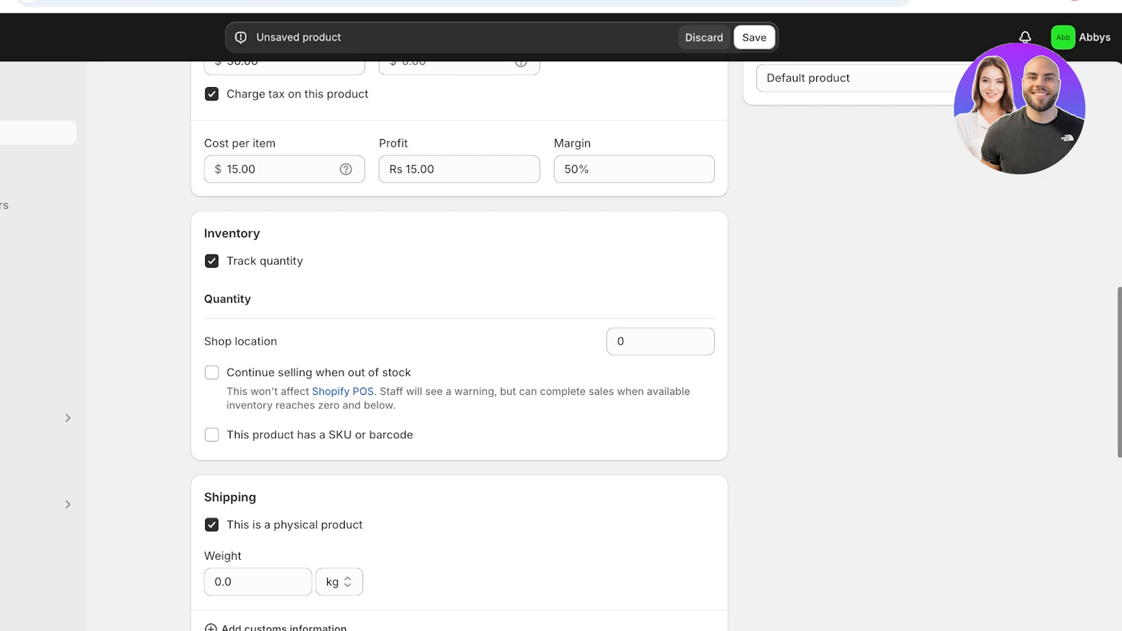
left_click(654, 341)
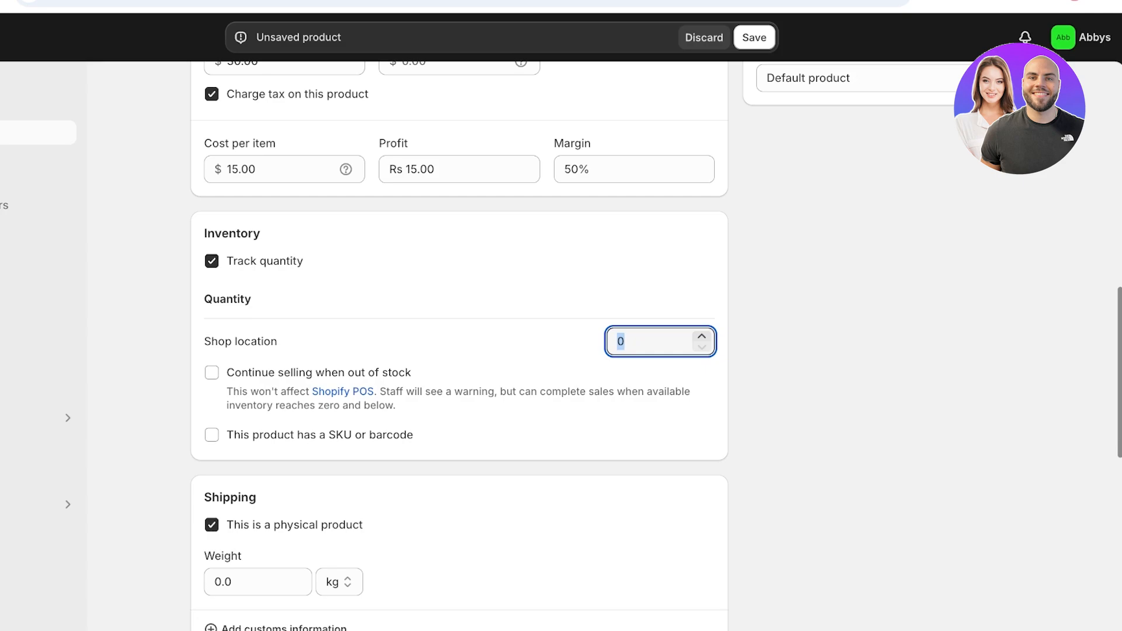
left_click(212, 435)
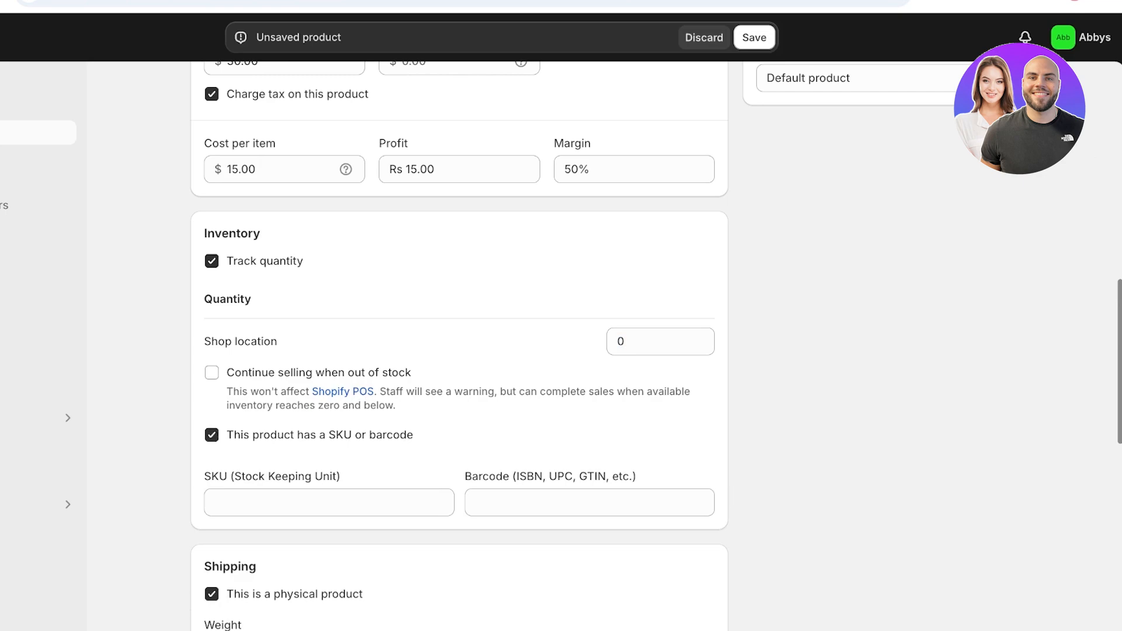
left_click_drag(297, 436, 413, 436)
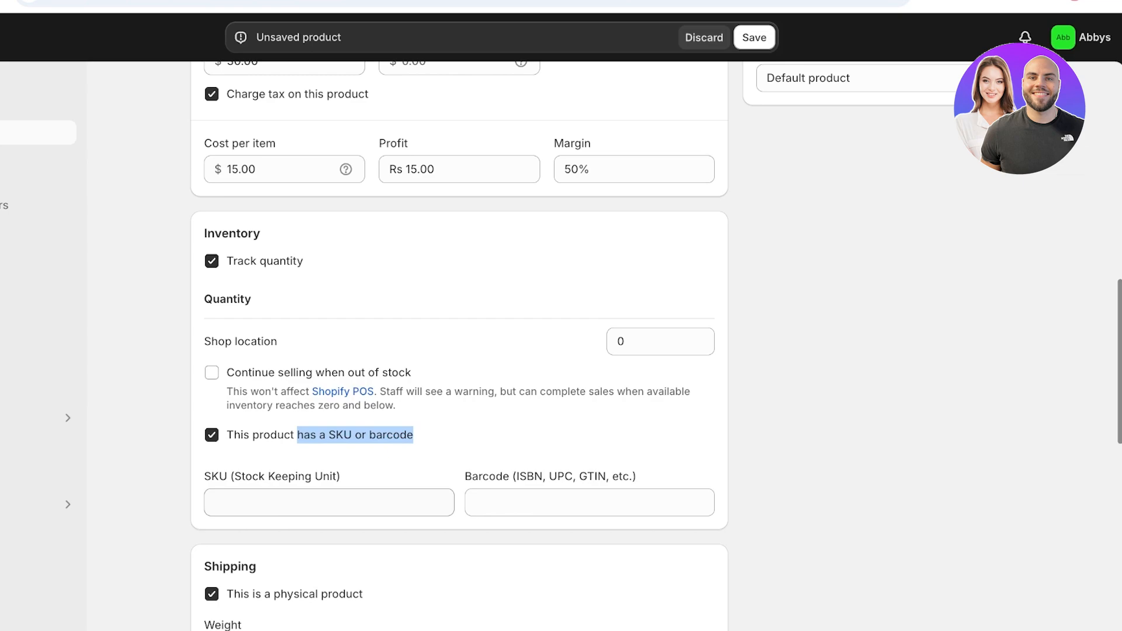
left_click(212, 435)
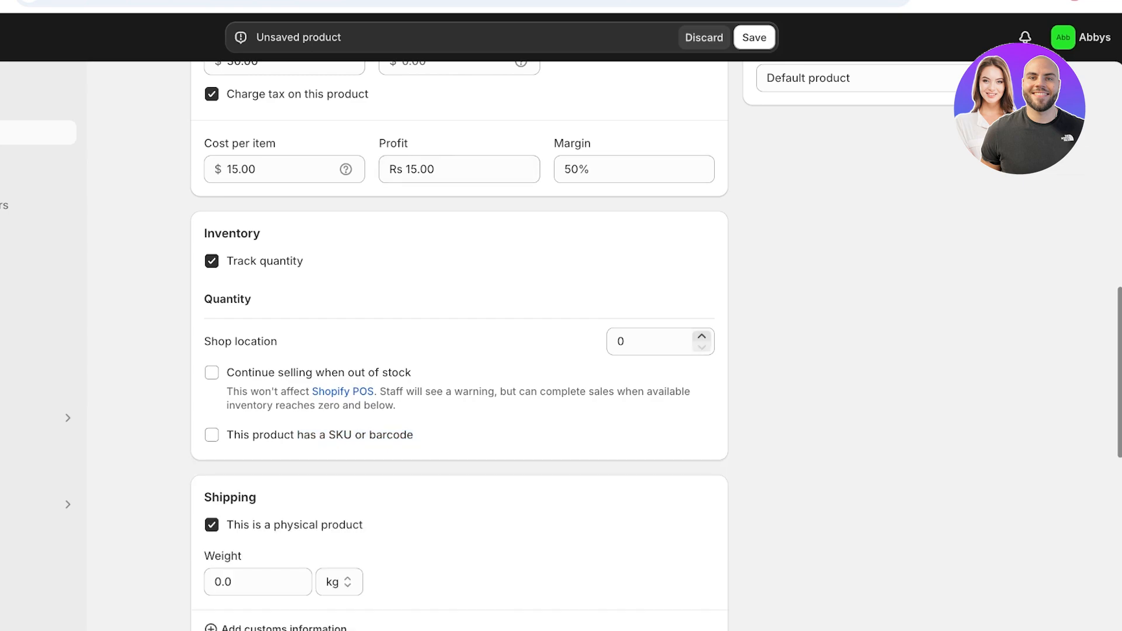
scroll(701, 179, "down", 3)
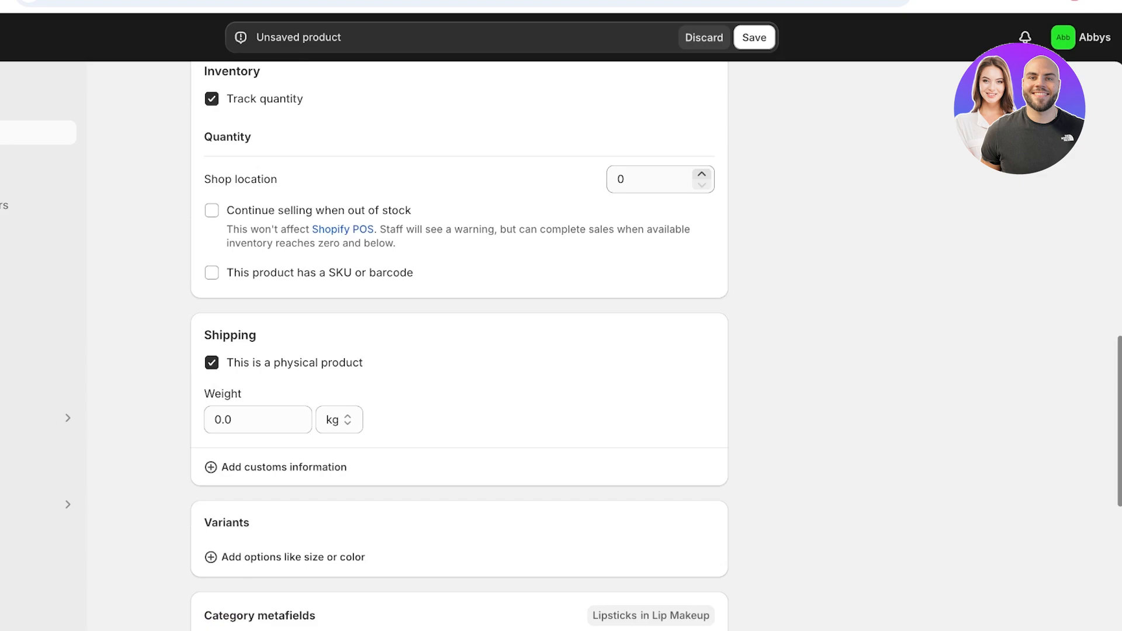
- Set the product's shipping weight to 0.3 lb and open the list of variant option types
scroll(702, 178, "down", 4)
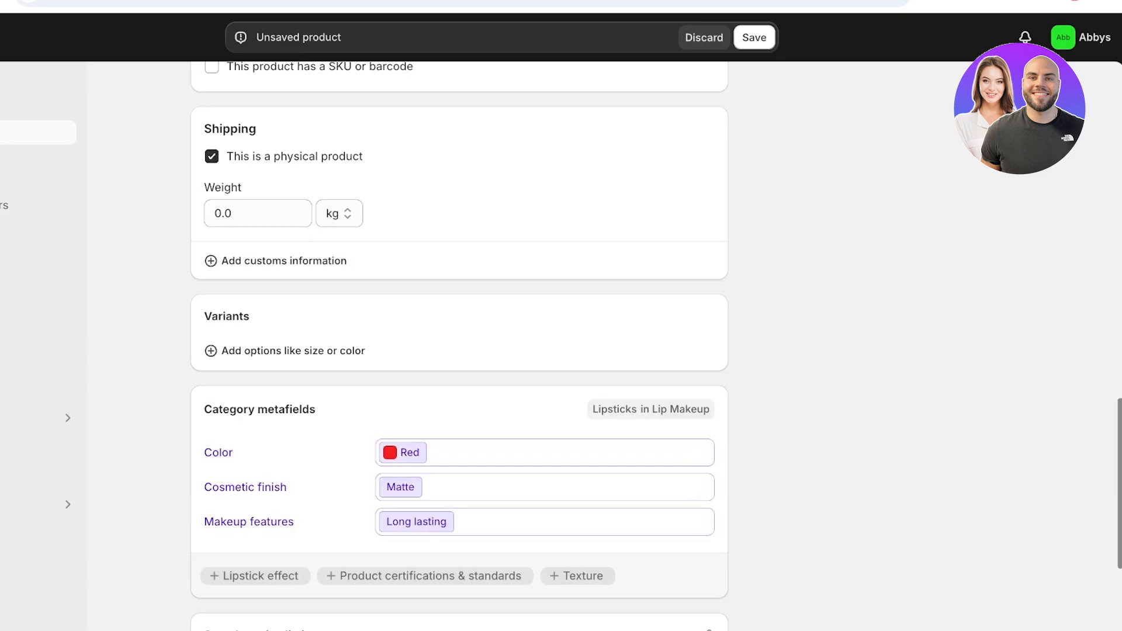
left_click(340, 213)
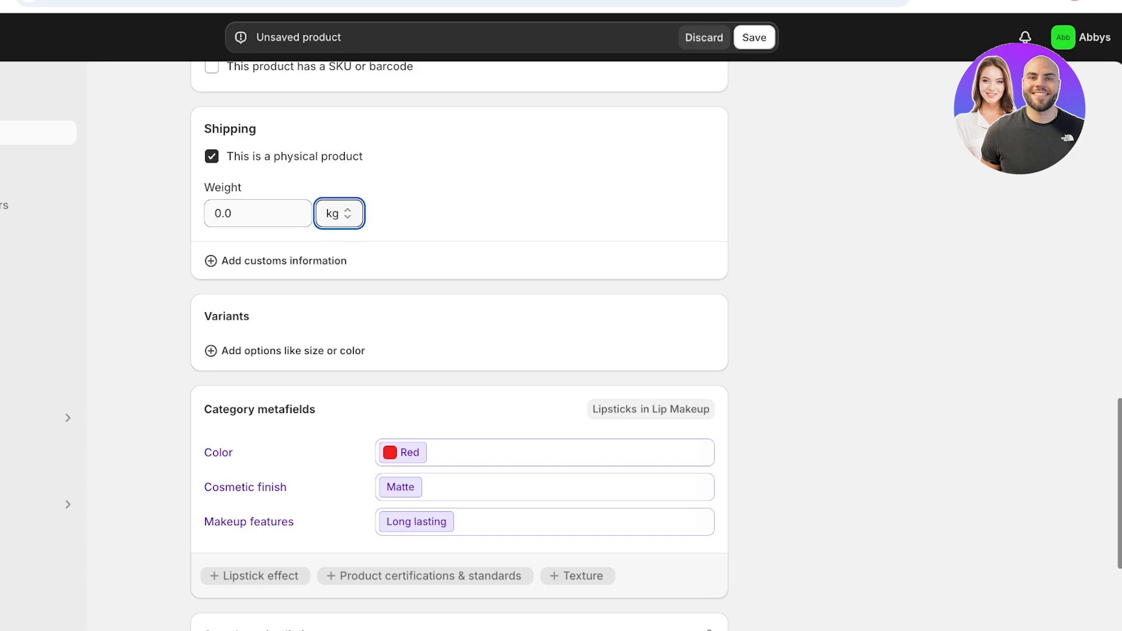
key("shift+Tab")
key("Tab")
key("l")
key("shift+Tab")
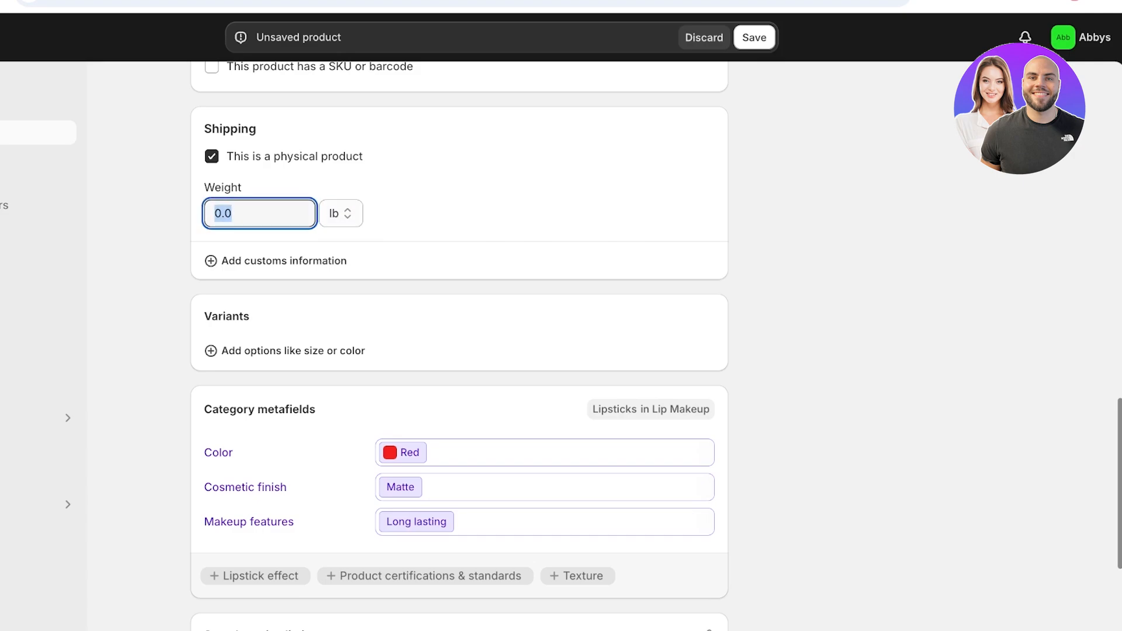
type("p0")
key("BackSpace")
key("BackSpace")
type("0.3")
key("Tab")
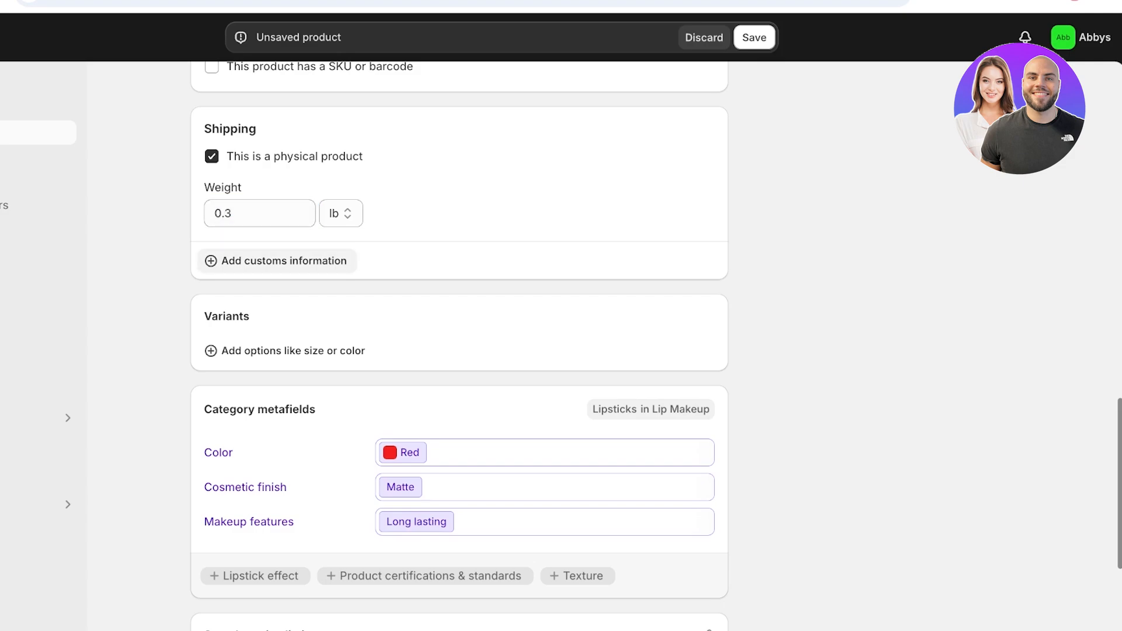
key("Tab")
key("Return")
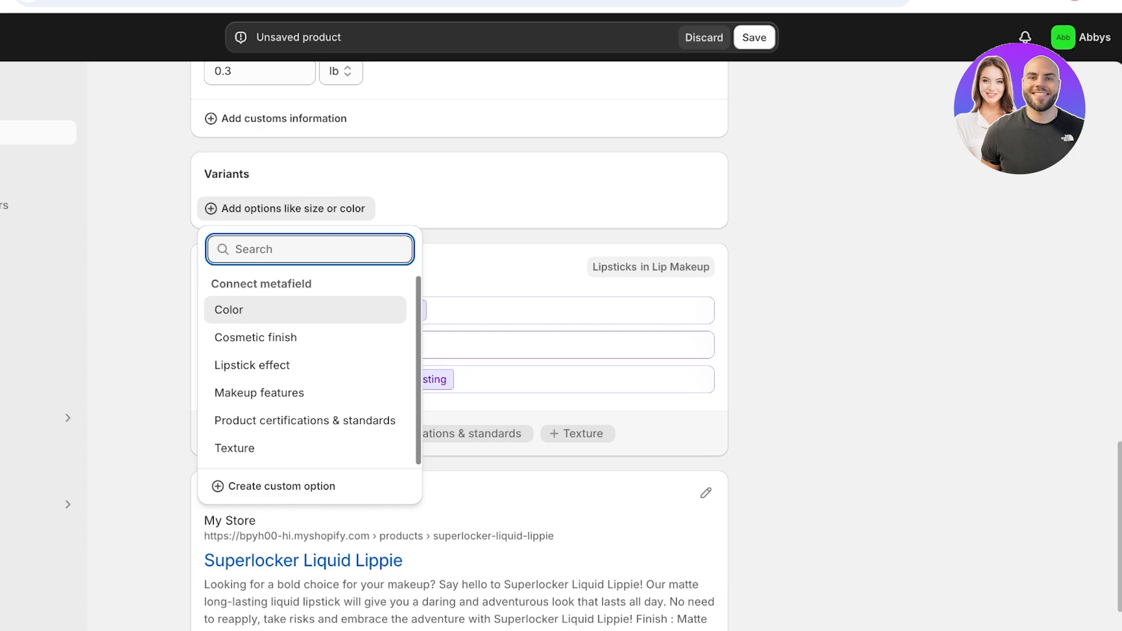
- Make Color a variant option and open its list of colour values
left_click(229, 309)
left_click(351, 236)
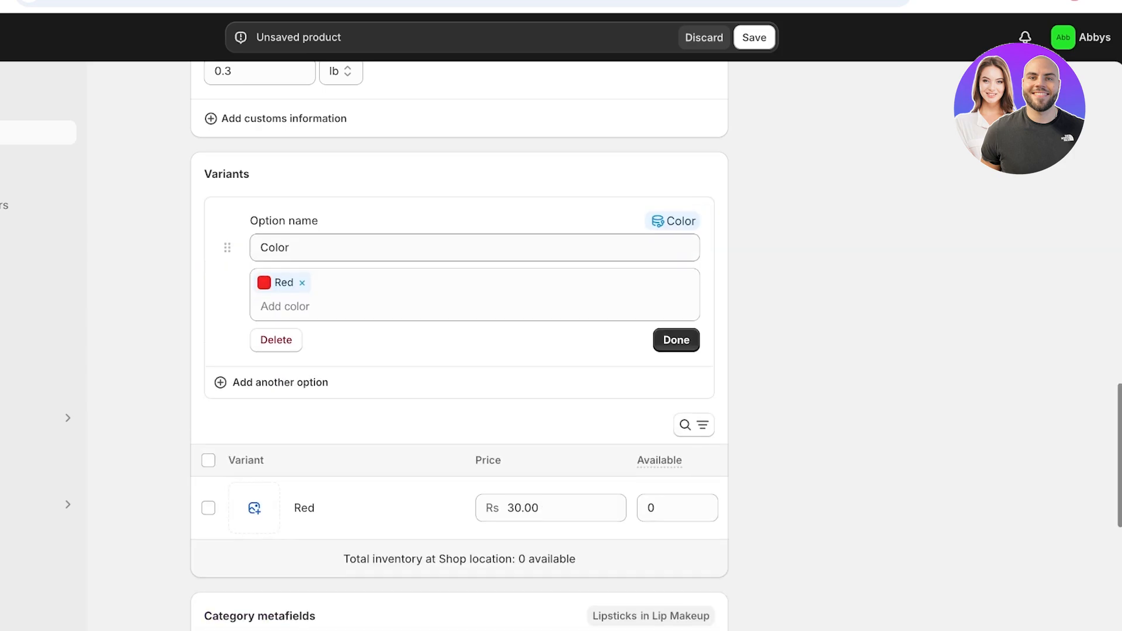
left_click(281, 383)
left_click(818, 351)
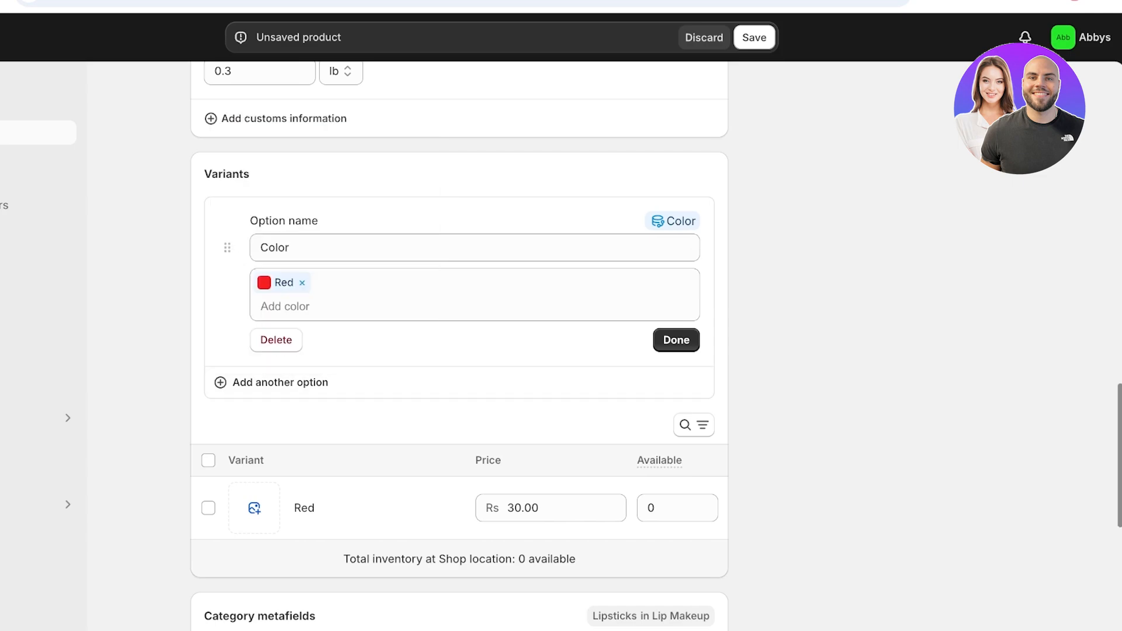
left_click(409, 247)
left_click(818, 292)
left_click(409, 306)
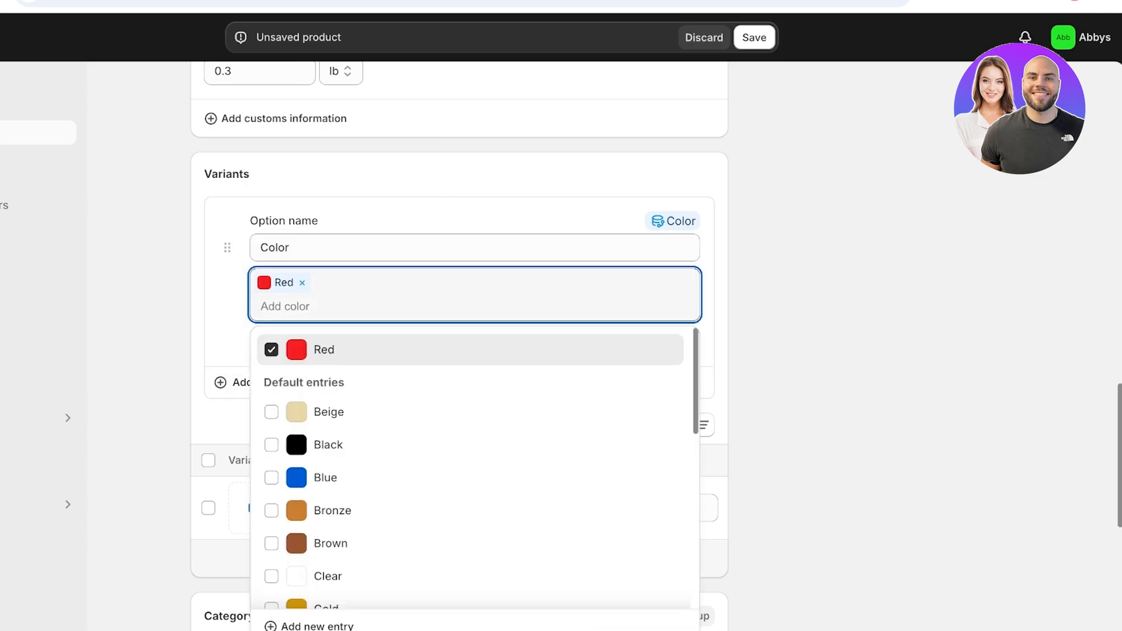
key("BackSpace")
key("BackSpace")
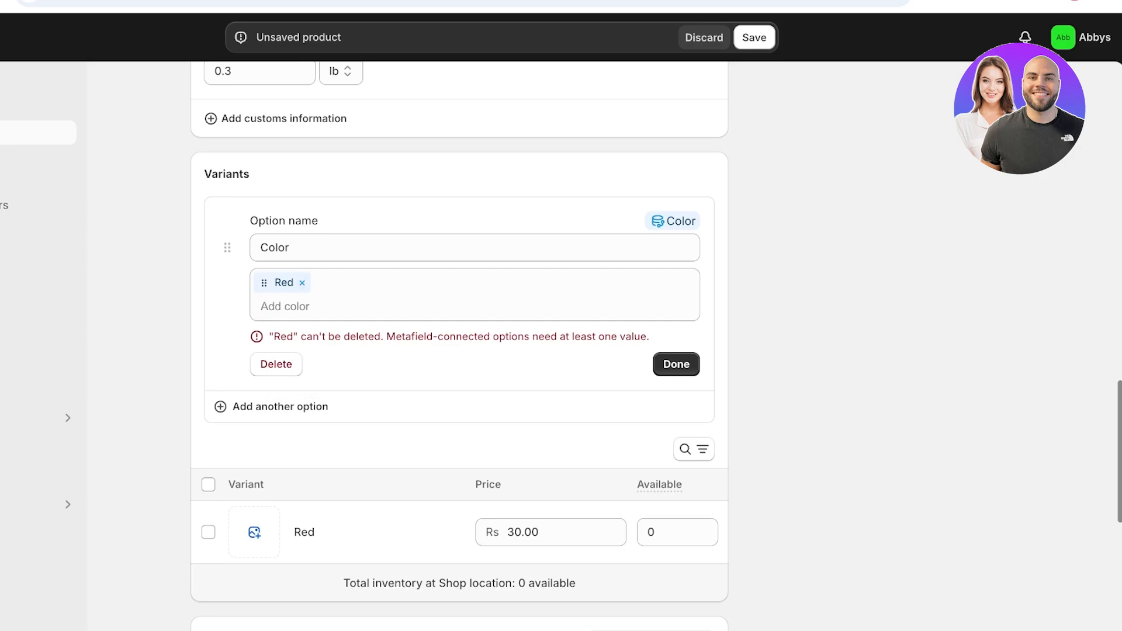
left_click(350, 306)
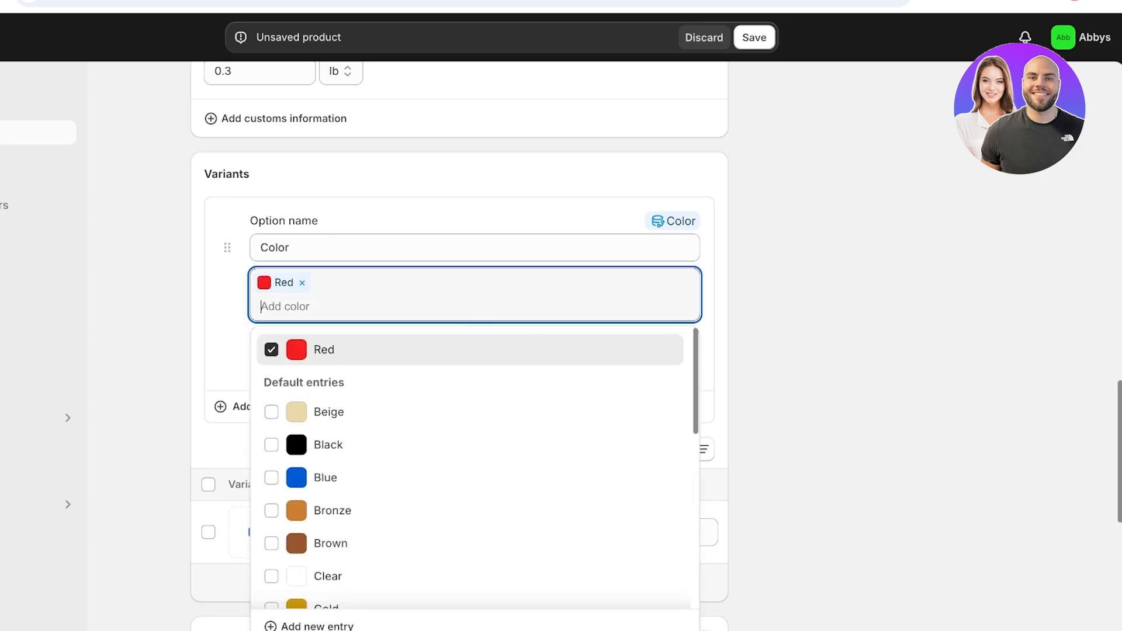
- Create a new Maroon colour value with swatch colour #A11515
type("Maroon")
key("super+a")
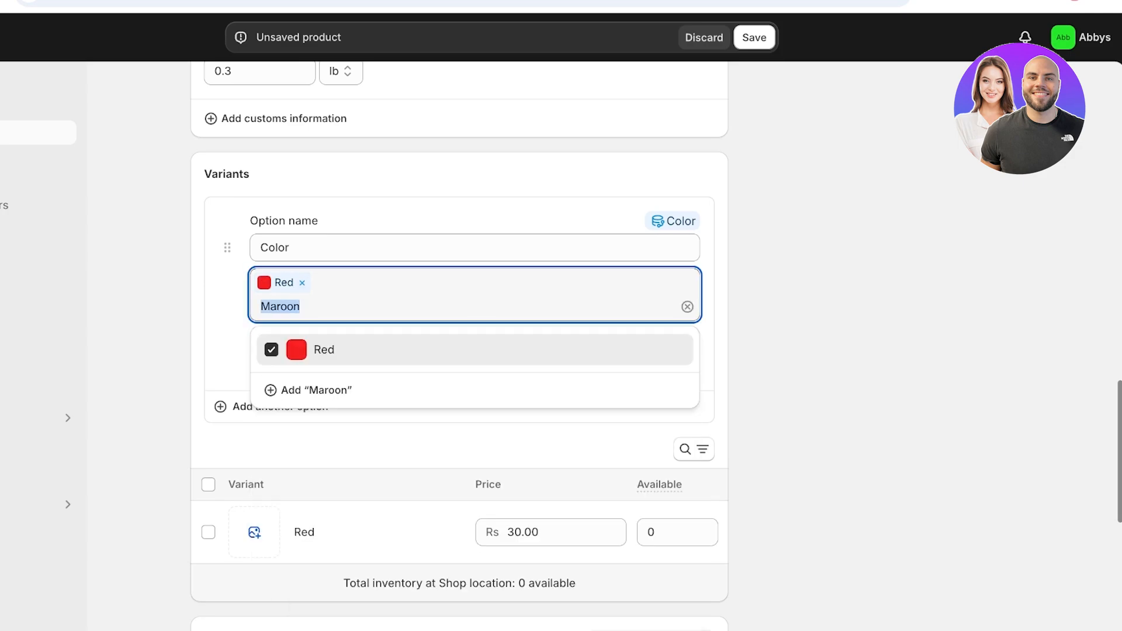
left_click(316, 390)
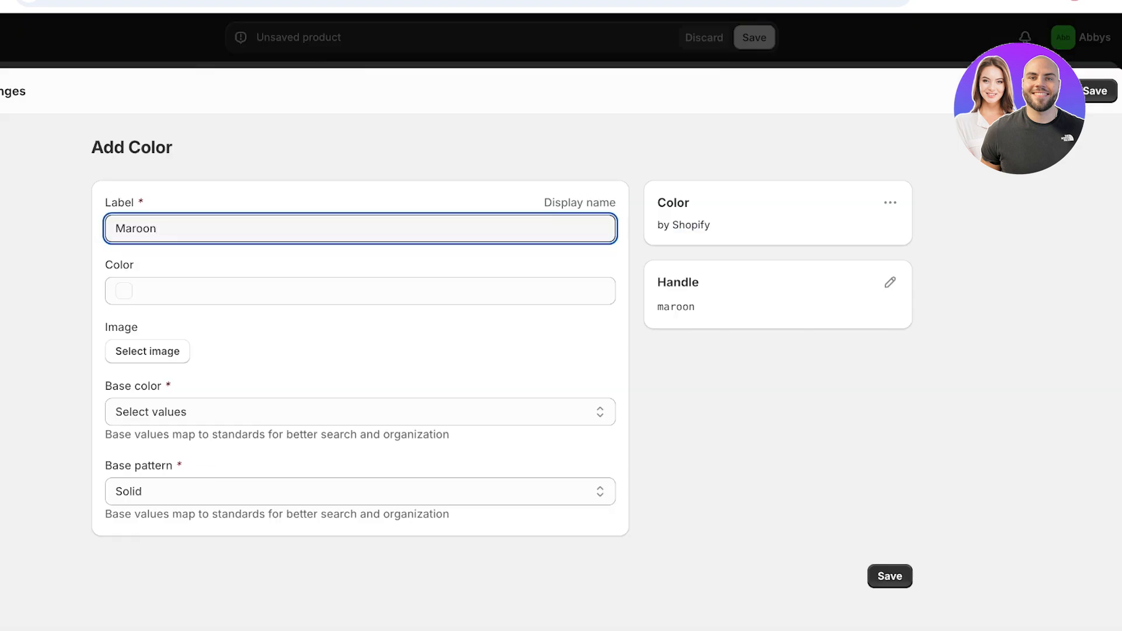
left_click(359, 291)
key("Escape")
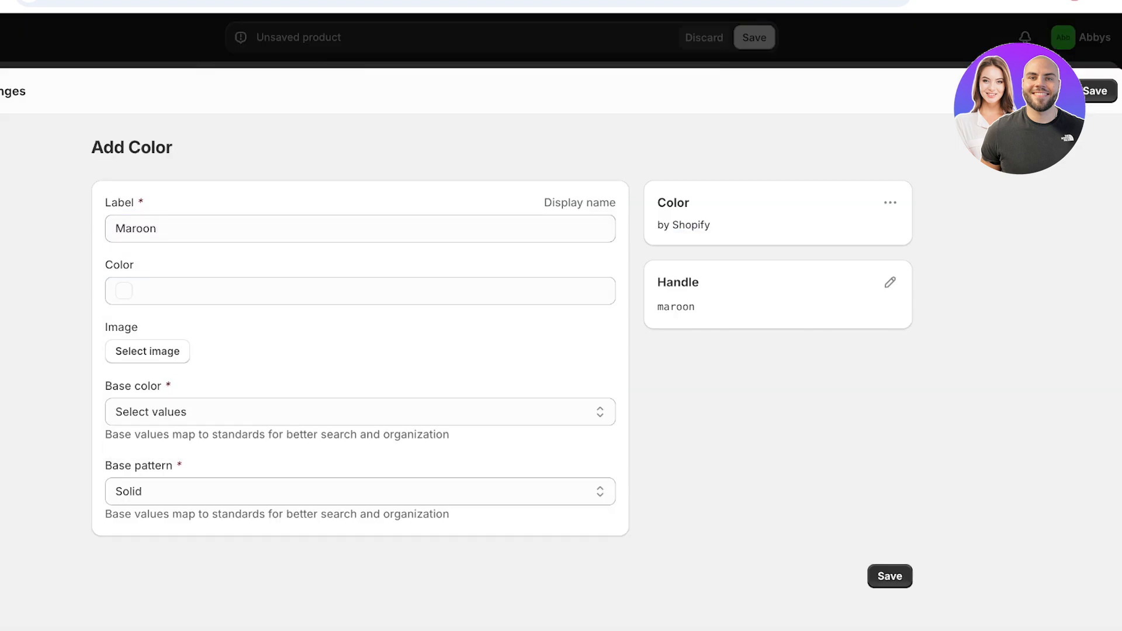
left_click(360, 291)
left_click_drag(229, 379, 235, 367)
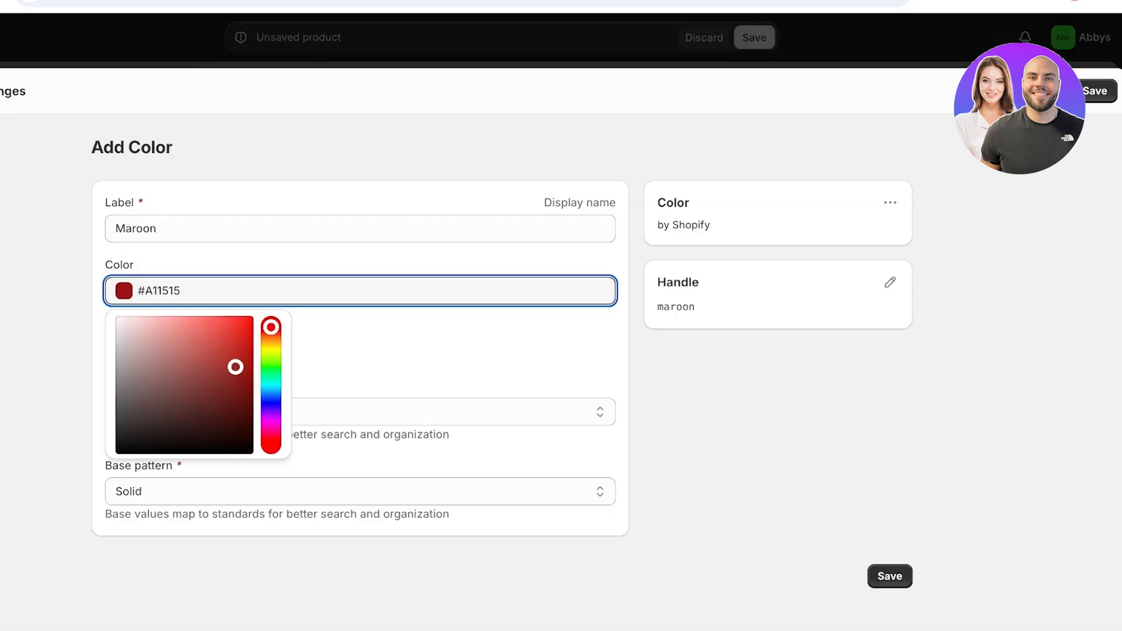
key("Escape")
- Set Maroon's base colour to Red
left_click(360, 412)
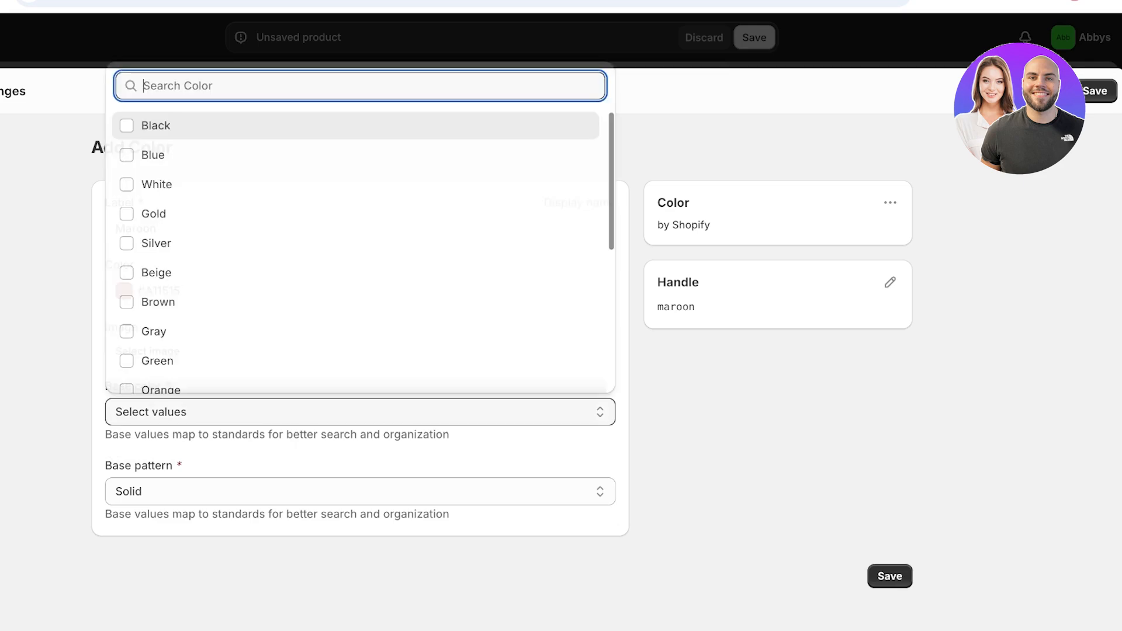
key("Escape")
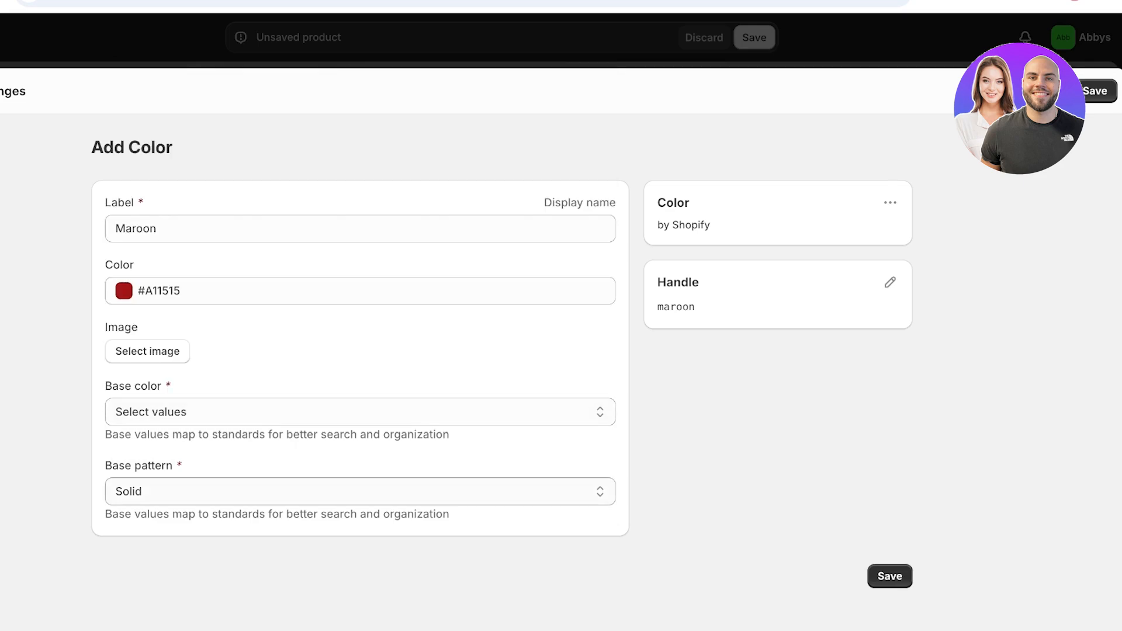
left_click(360, 411)
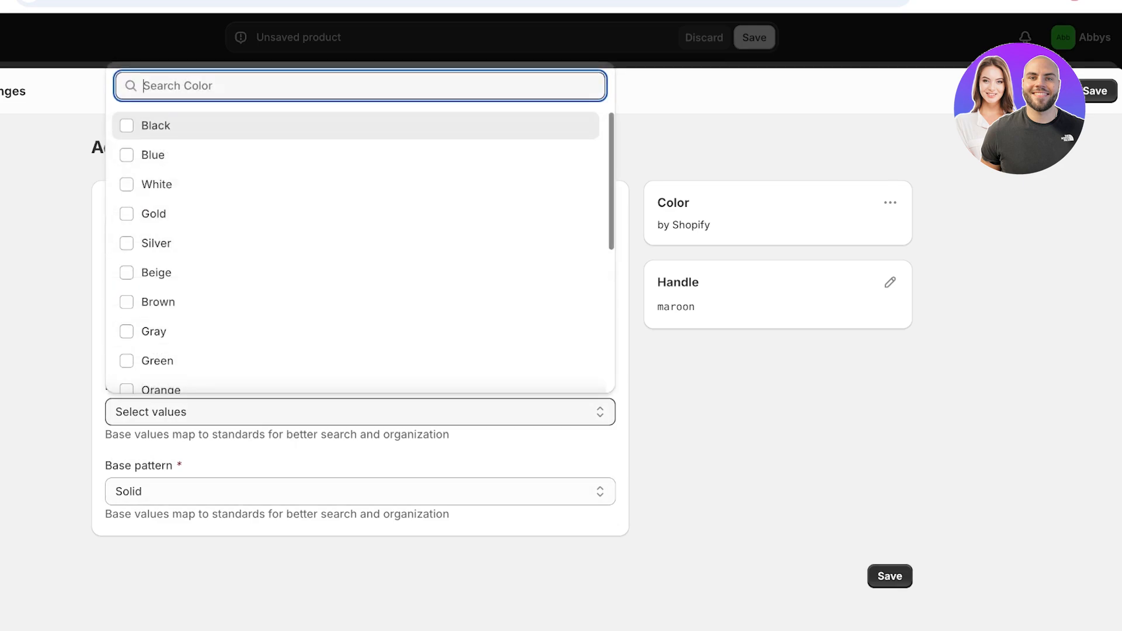
type("r")
key("BackSpace")
type("red")
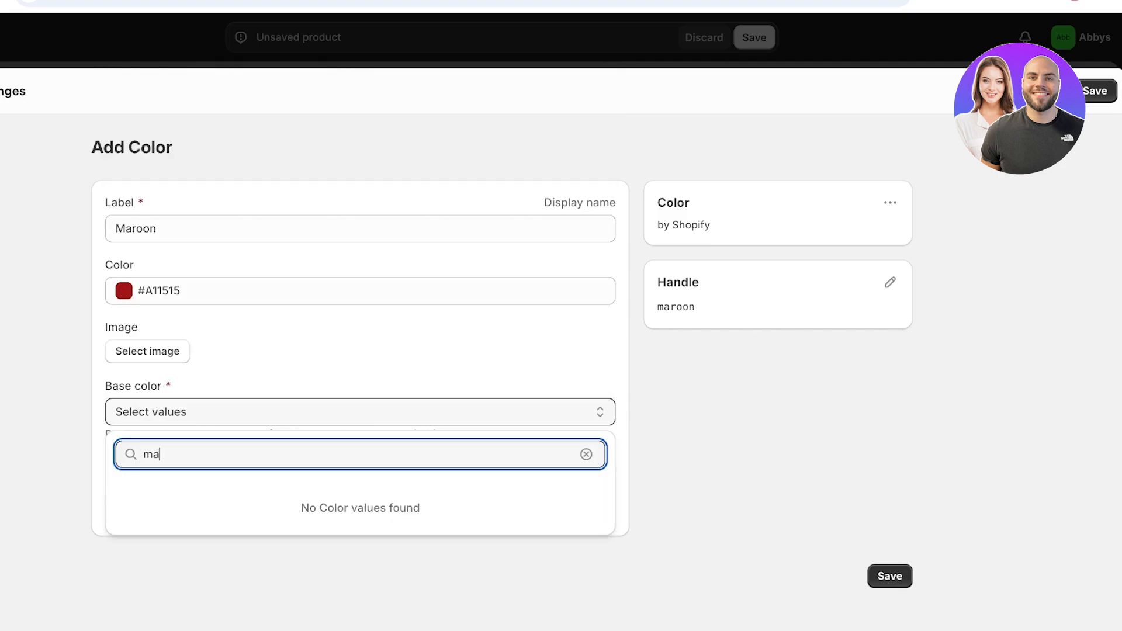
left_click(126, 494)
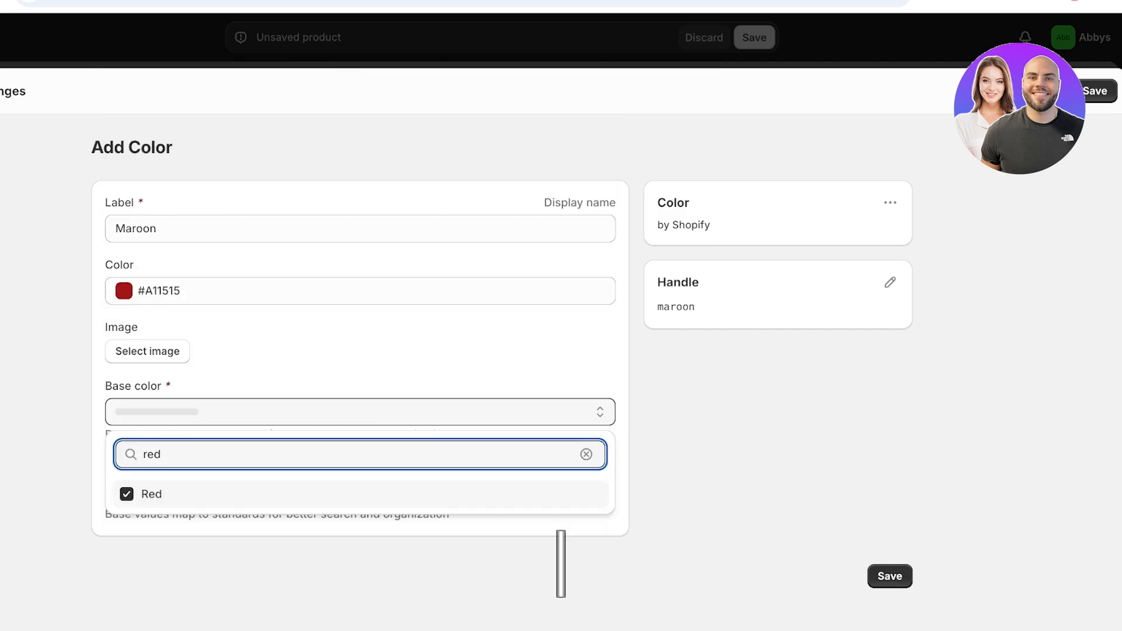
key("Escape")
left_click(360, 491)
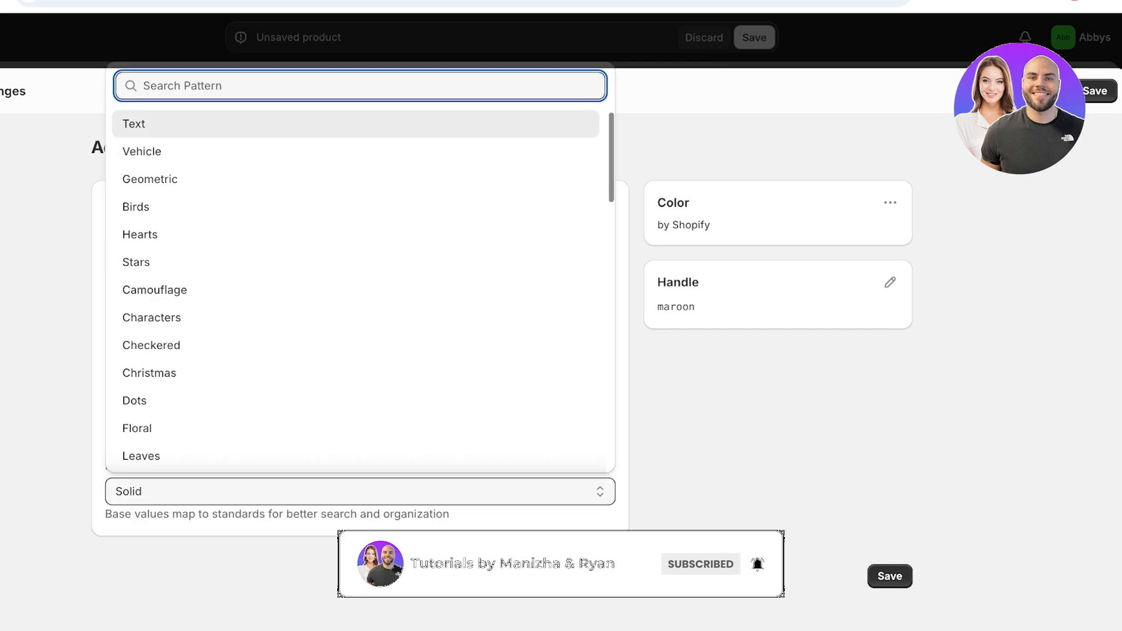
type("c")
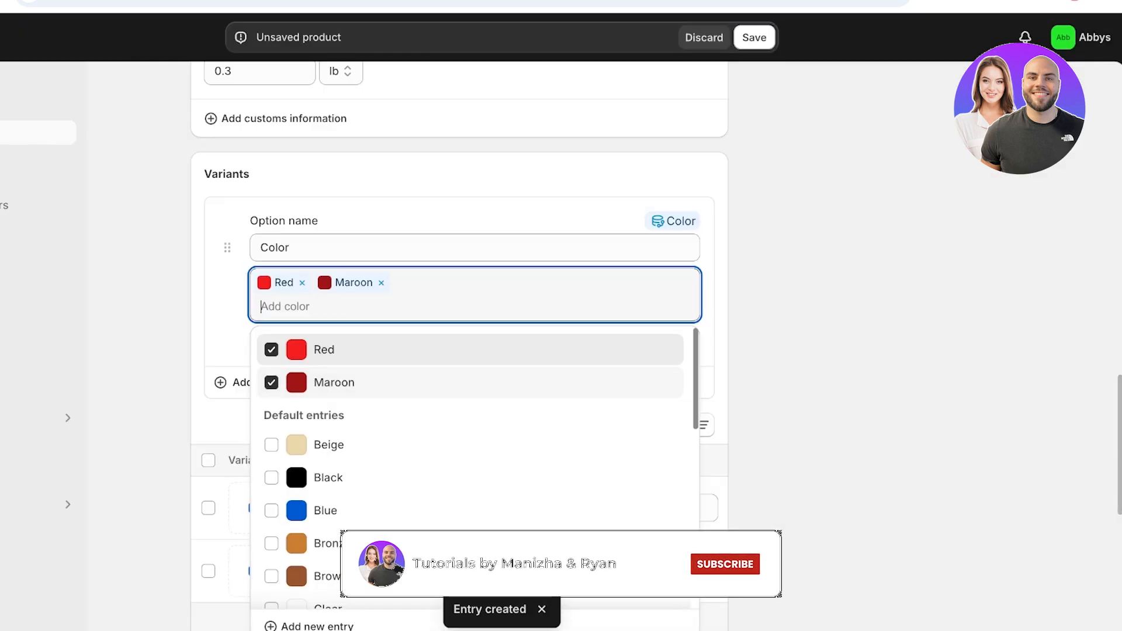
- Remove Red from the Color option and create a new Peachy Nude colour value
left_click(303, 283)
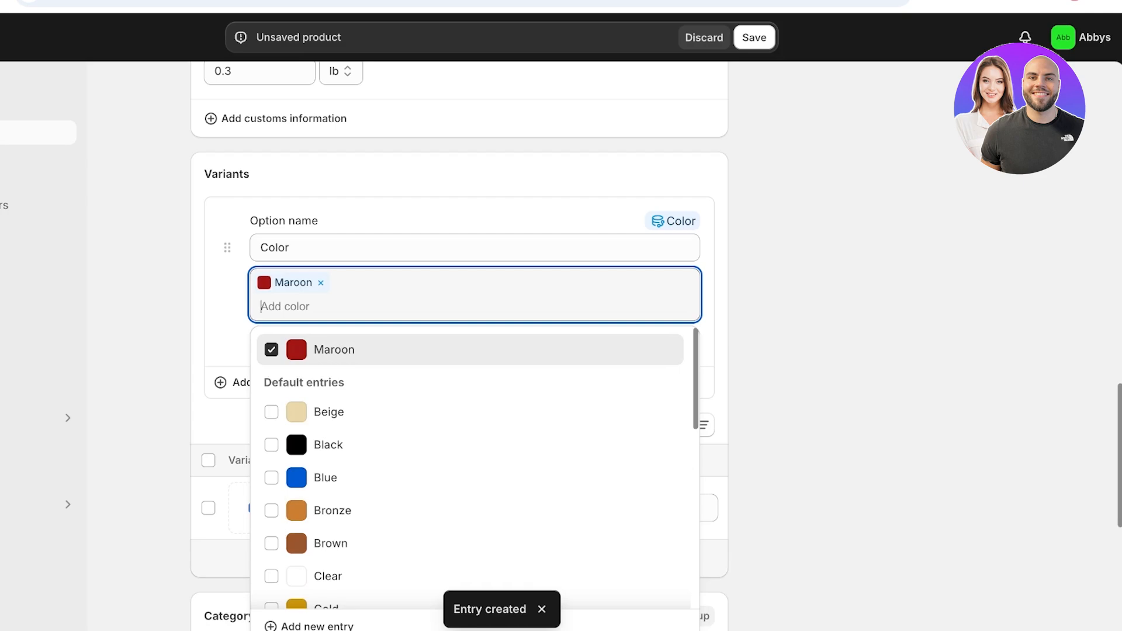
type("Nud")
key("BackSpace")
key("BackSpace")
key("BackSpace")
type("Pe")
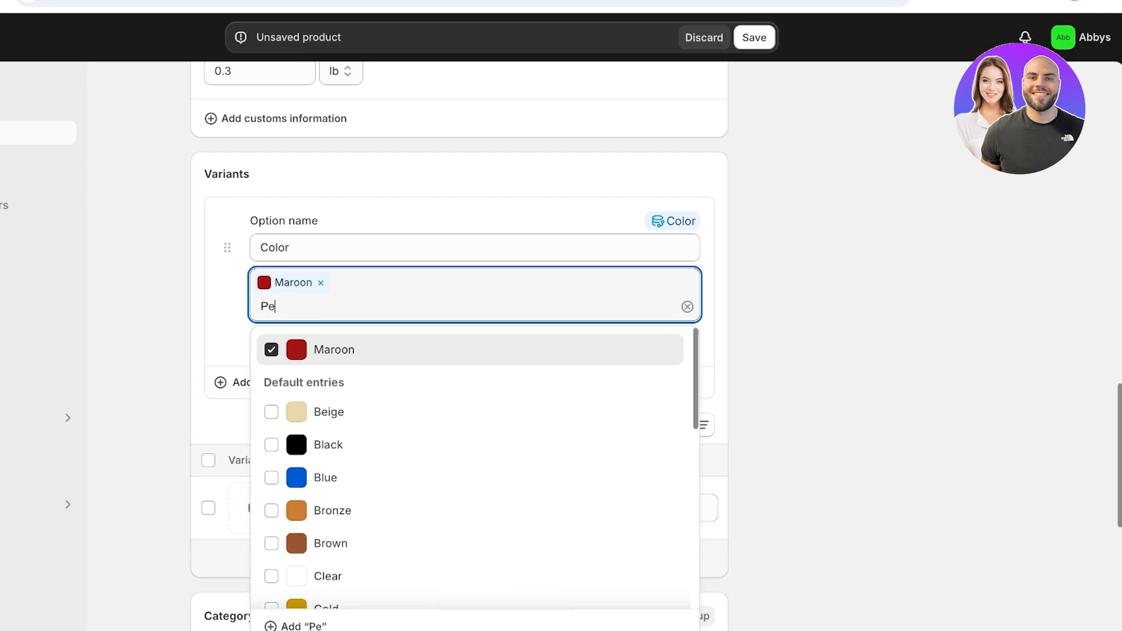
type("achy Nude")
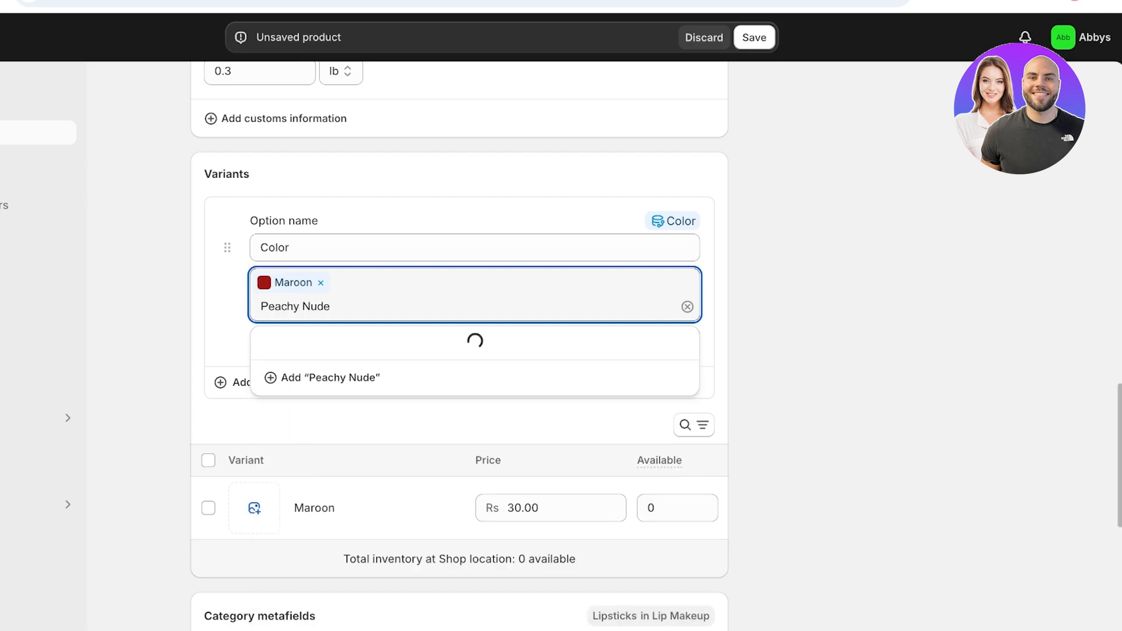
key("Escape")
left_click(351, 306)
left_click(327, 400)
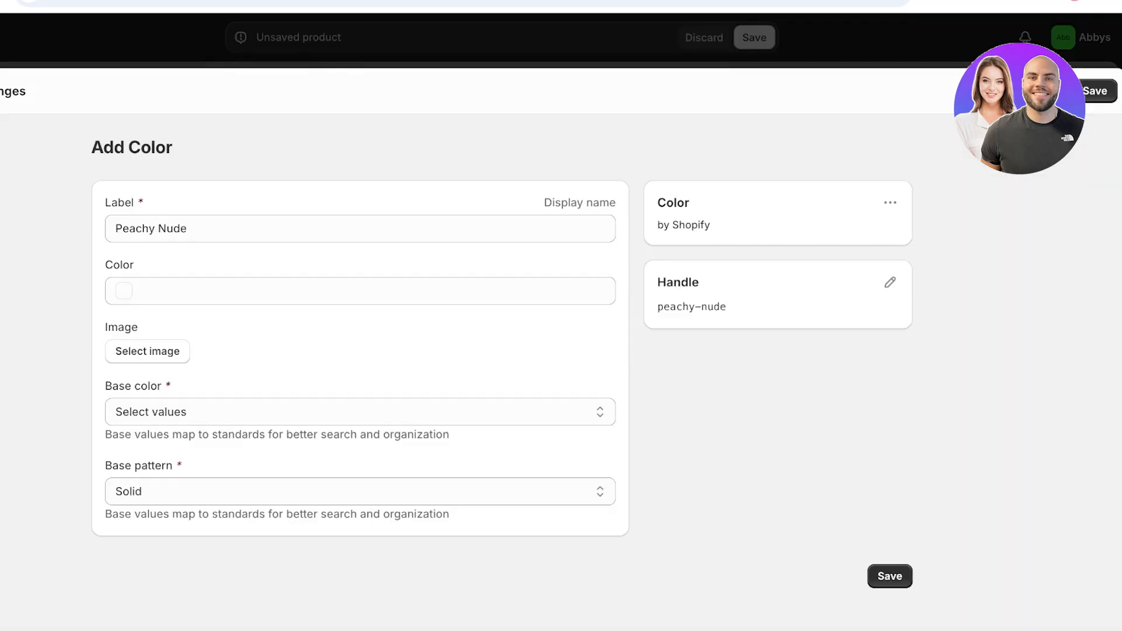
- Give Peachy Nude swatch #E6AB73 and base colour Orange, then save and finish the Color option
left_click(360, 291)
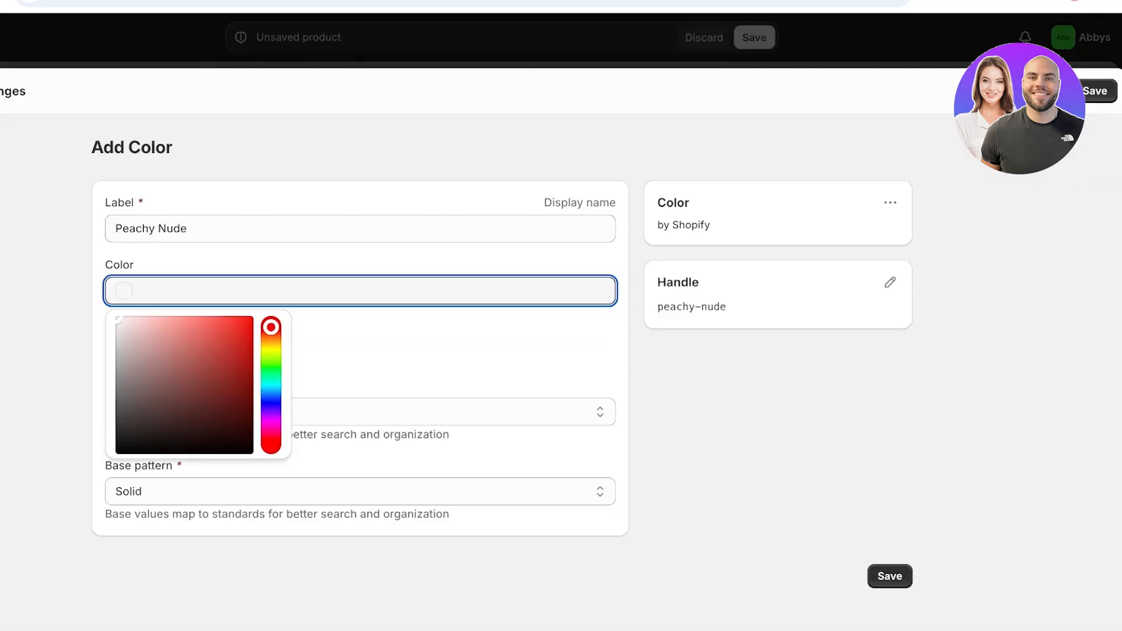
left_click(271, 342)
left_click_drag(206, 341, 183, 328)
left_click(890, 576)
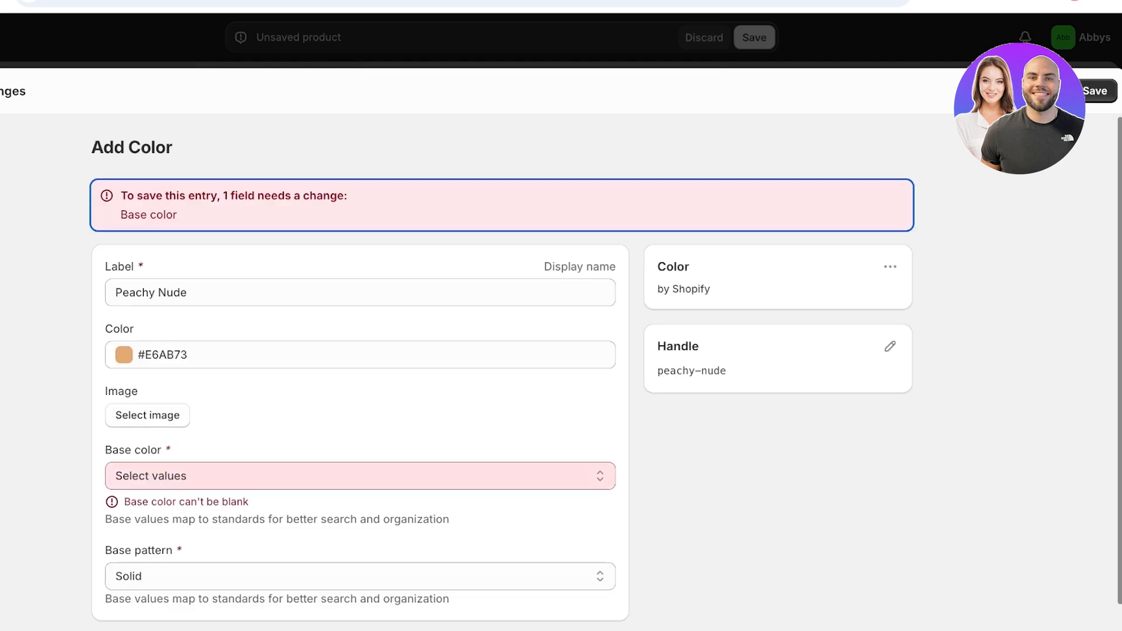
left_click(360, 476)
type("oran")
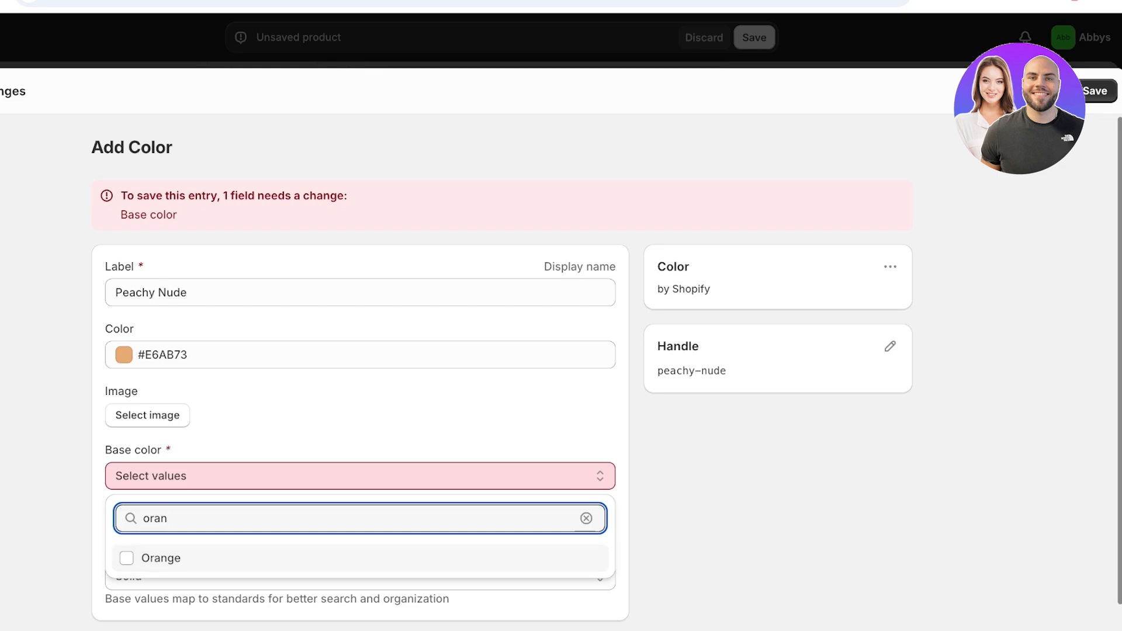
left_click(160, 558)
key("Escape")
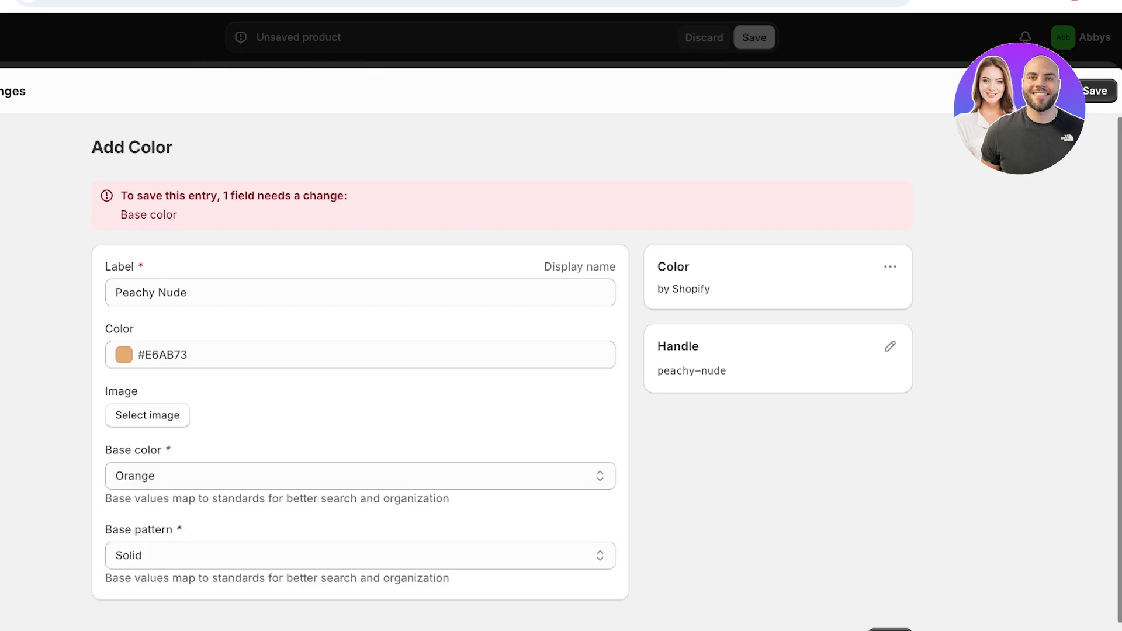
left_click(889, 629)
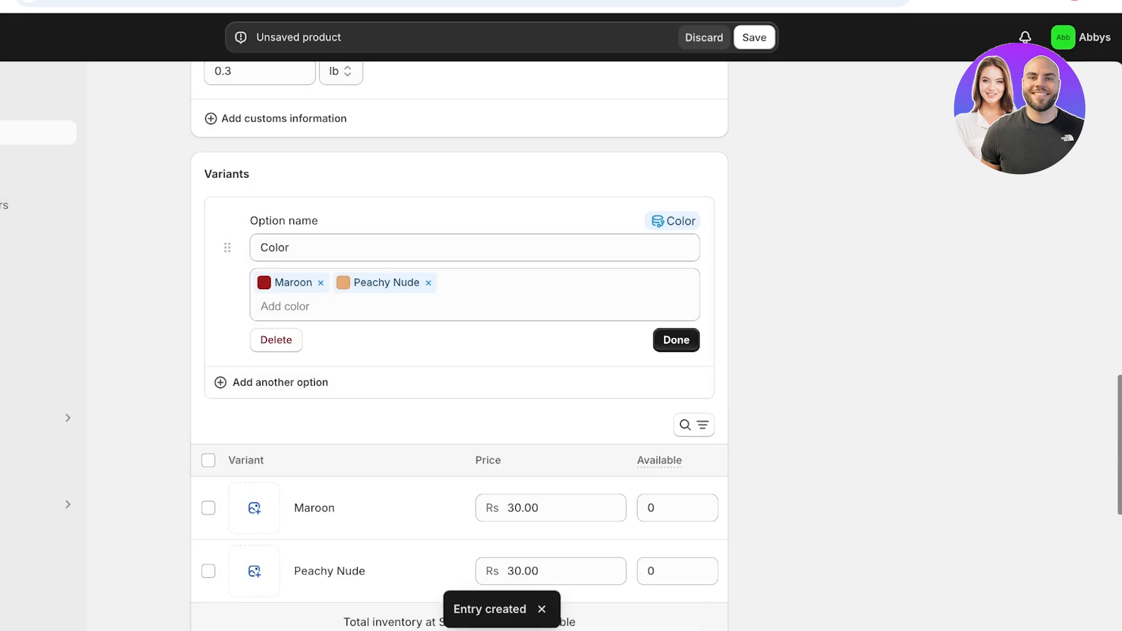
left_click(676, 339)
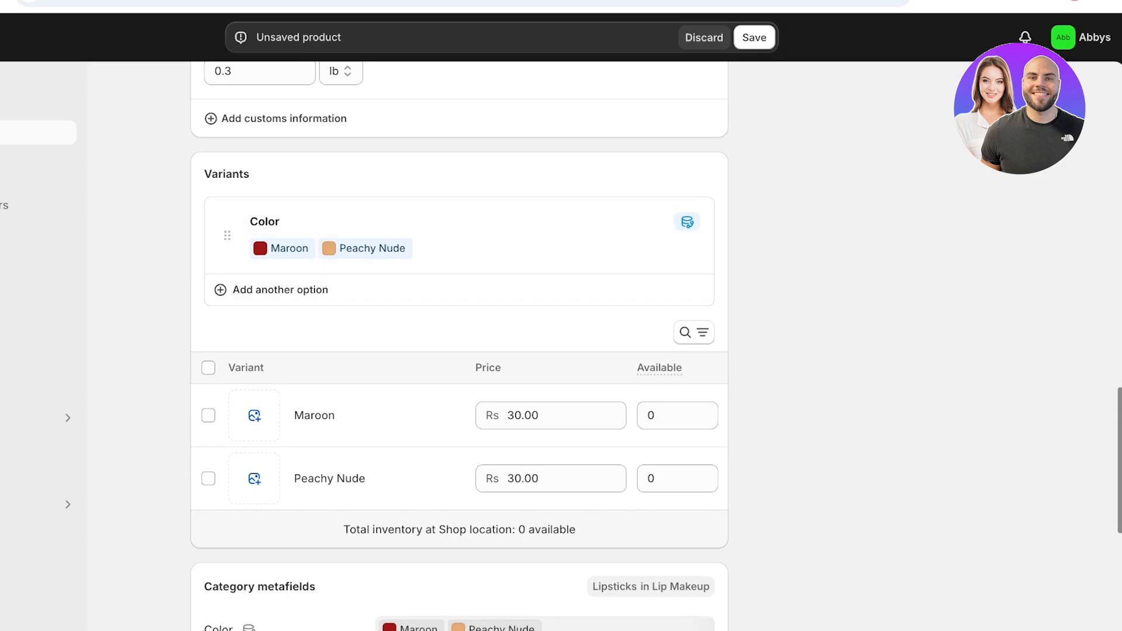
- Assign the DRAMA_2 image to Maroon and a newly uploaded nude lipstick image to Peachy Nude
left_click(254, 415)
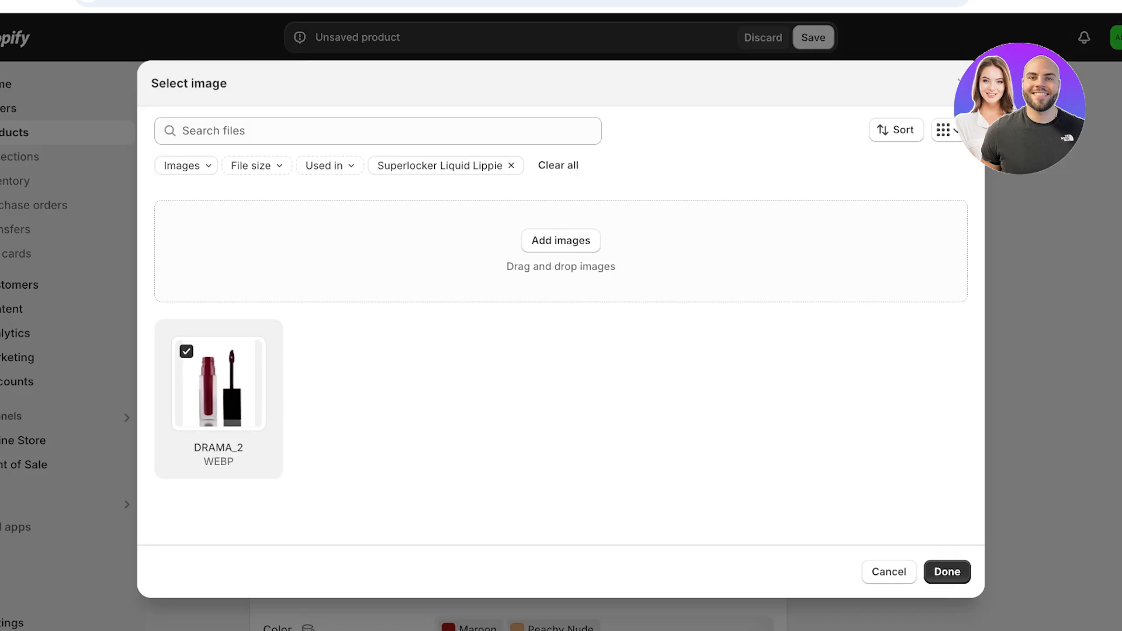
left_click(947, 572)
left_click(313, 478)
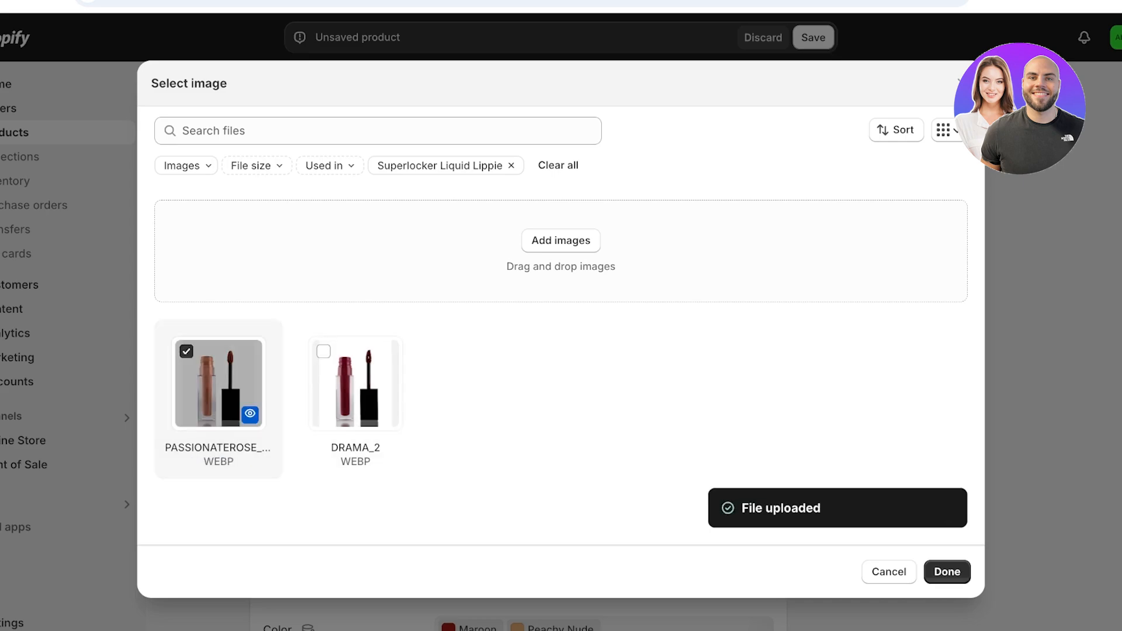
left_click(946, 571)
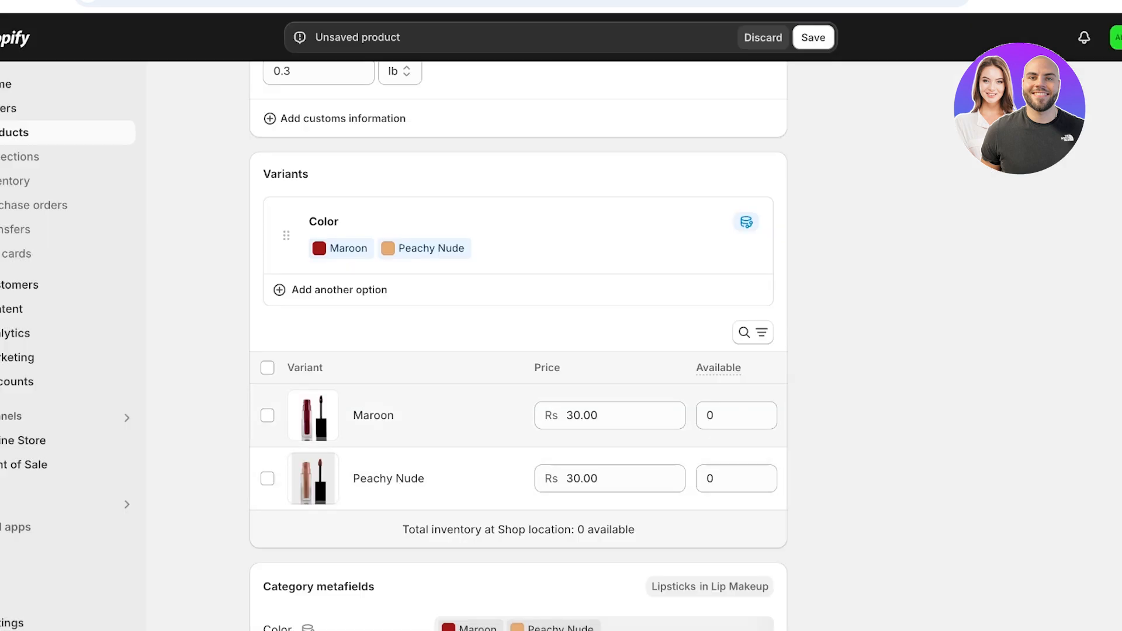
- Enter 100 available units for both the Maroon and Peachy Nude variants
left_click(727, 415)
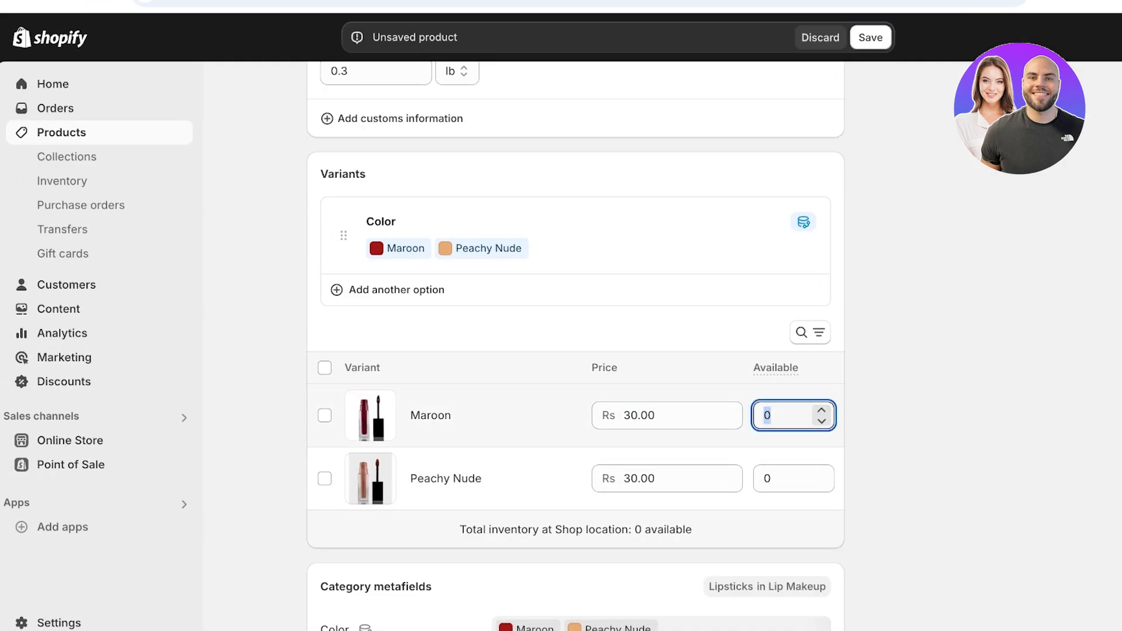
type("6")
key("BackSpace")
type("1")
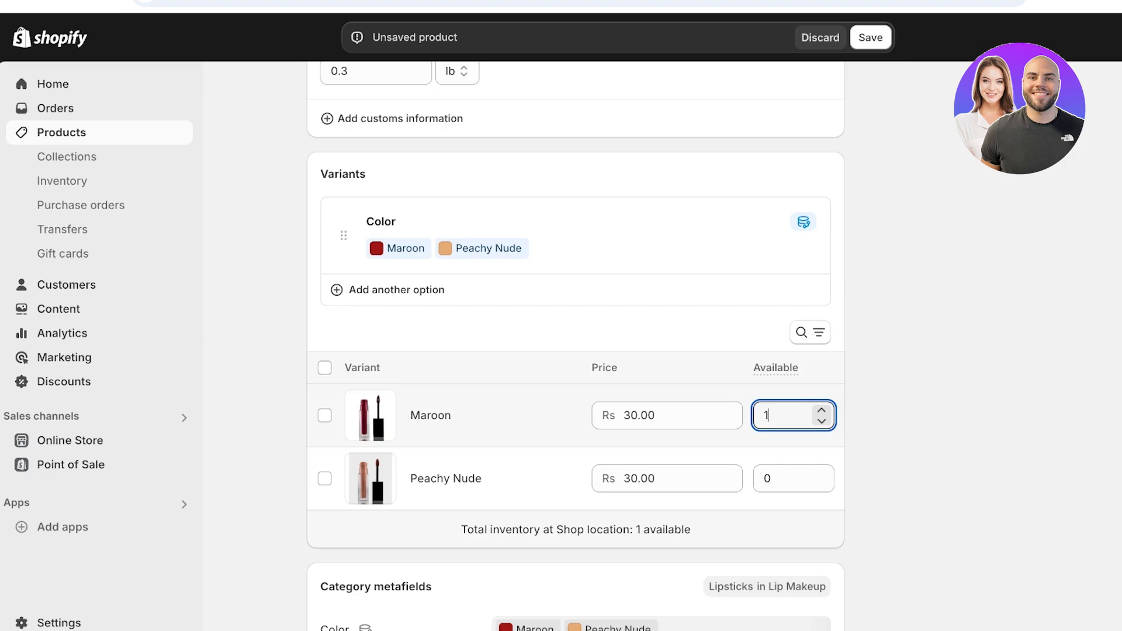
type("00")
key("Tab")
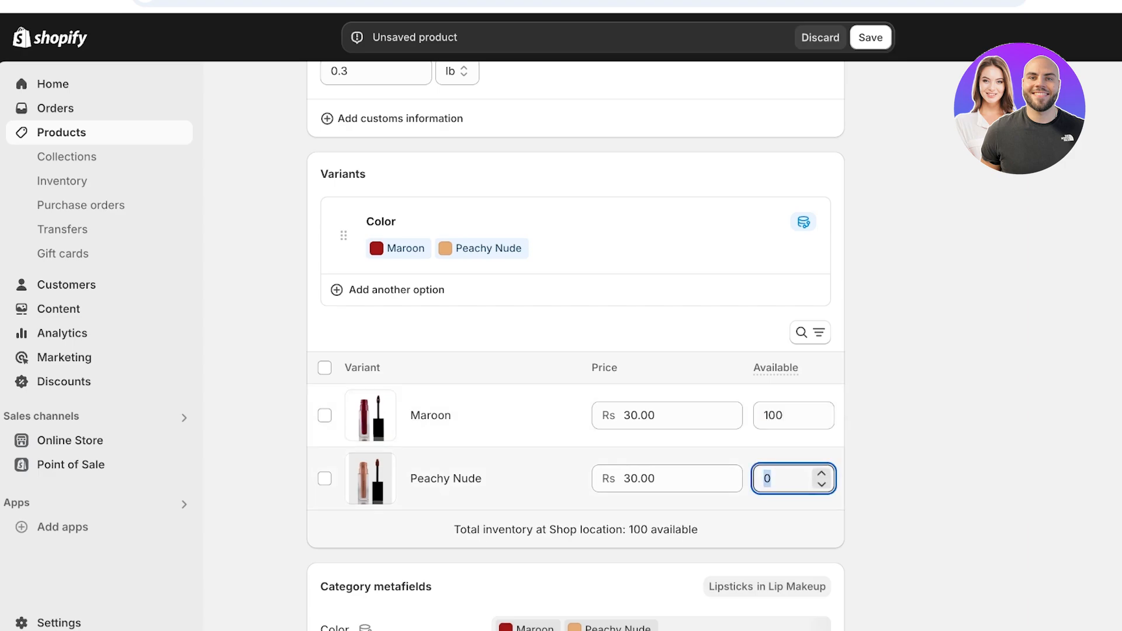
type("1000")
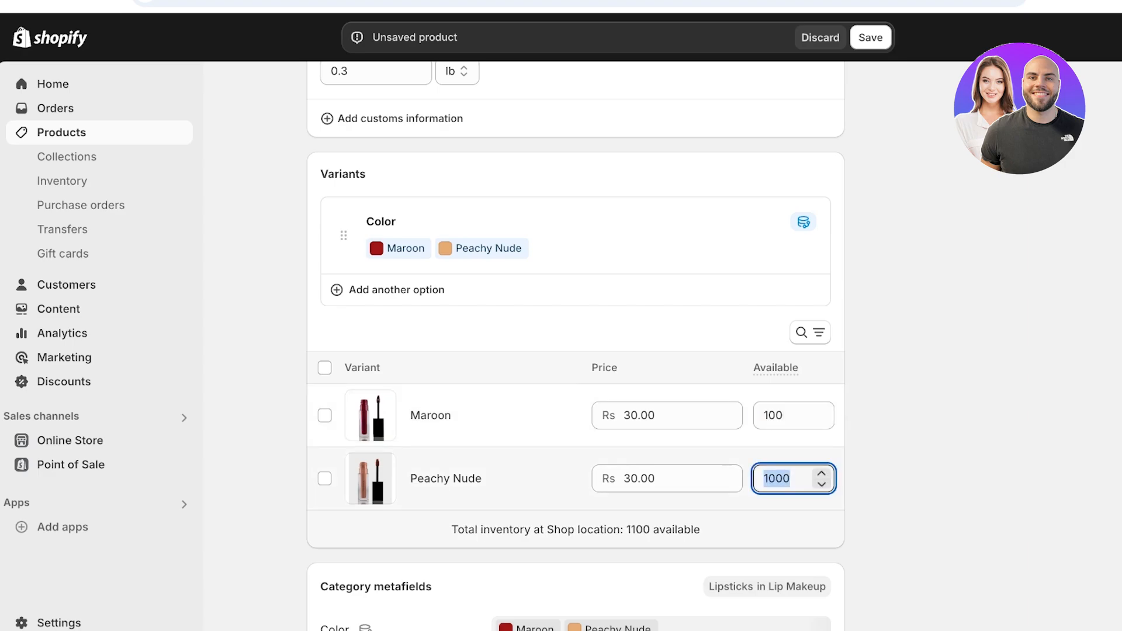
key("BackSpace")
scroll(575, 350, "down", 5)
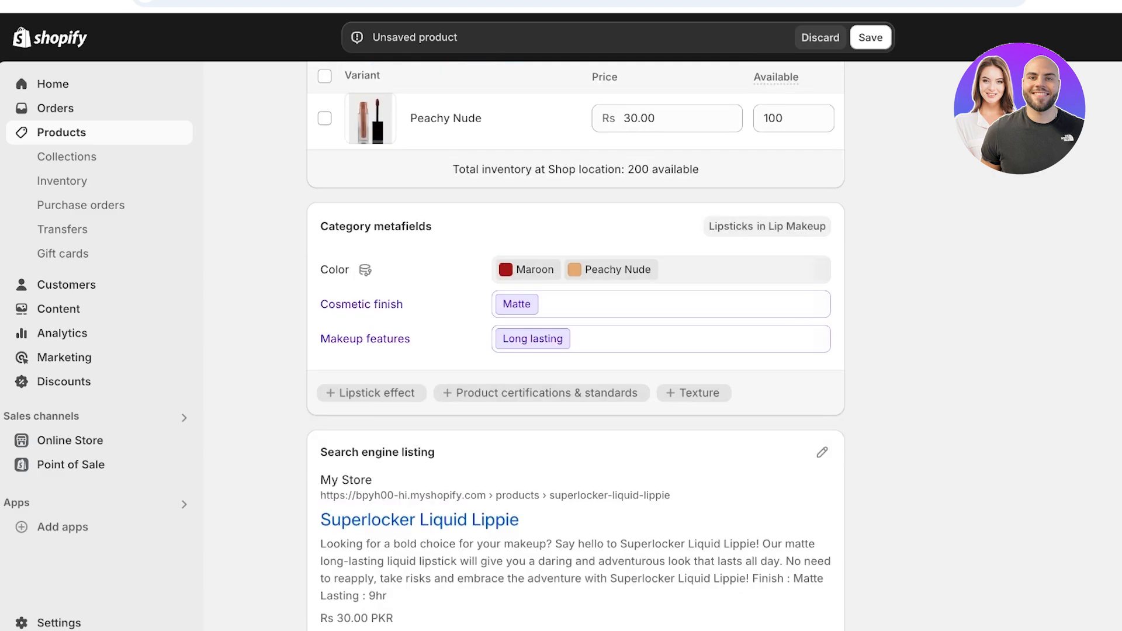
scroll(576, 351, "down", 2)
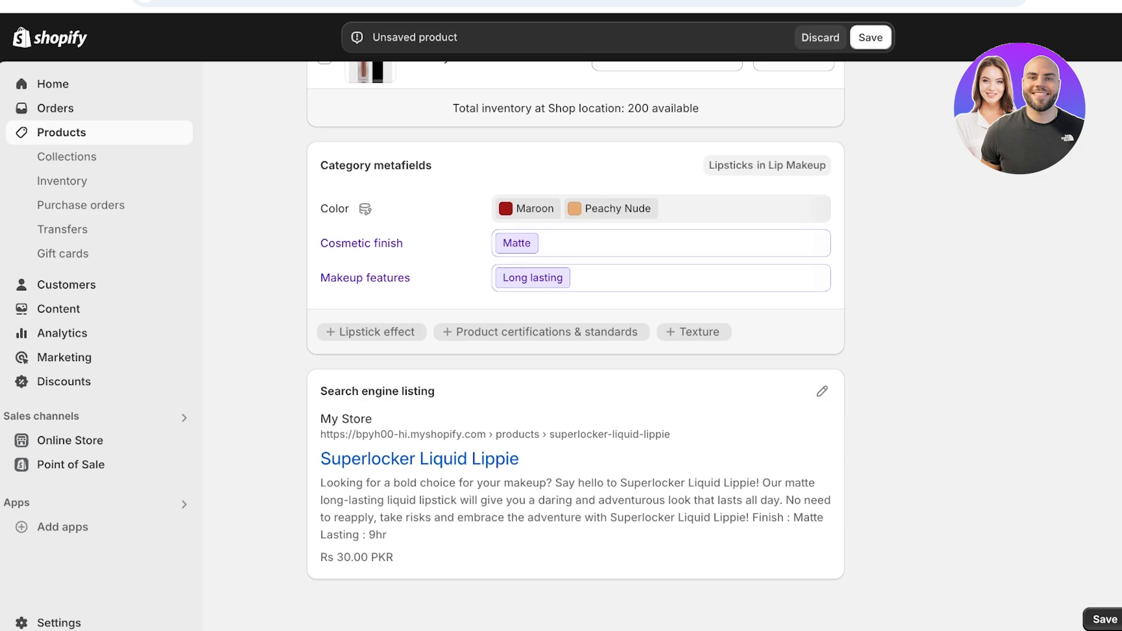
scroll(576, 350, "up", 2)
scroll(575, 350, "down", 2)
- Save the Superlocker Liquid Lippie product and go to the Online Store themes page
scroll(576, 351, "up", 15)
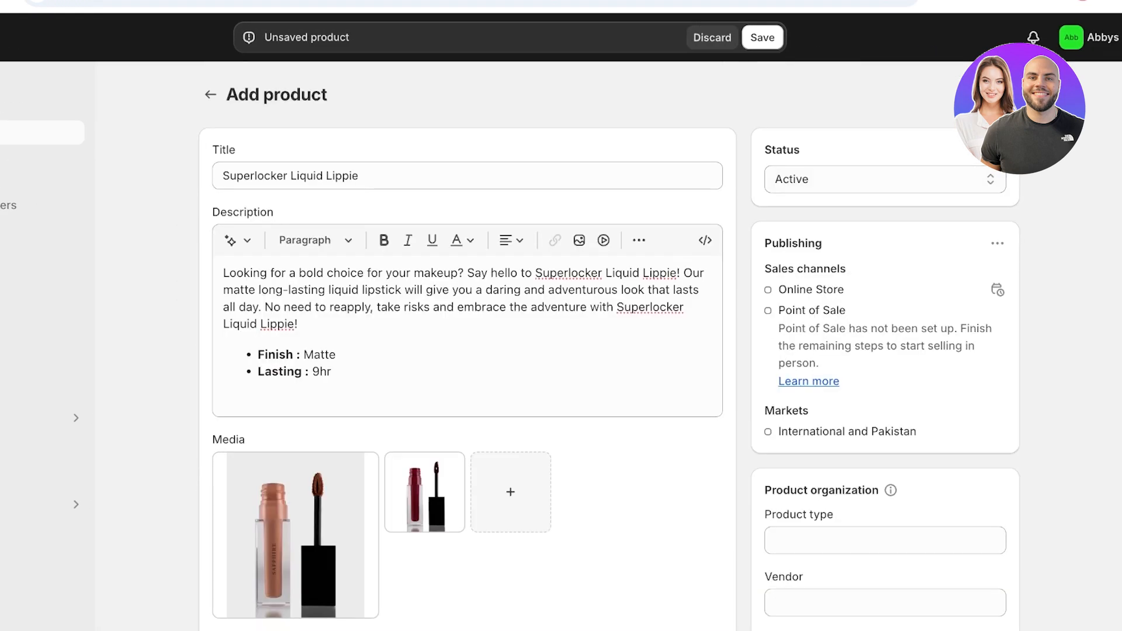
scroll(576, 351, "down", 12)
scroll(575, 351, "up", 10)
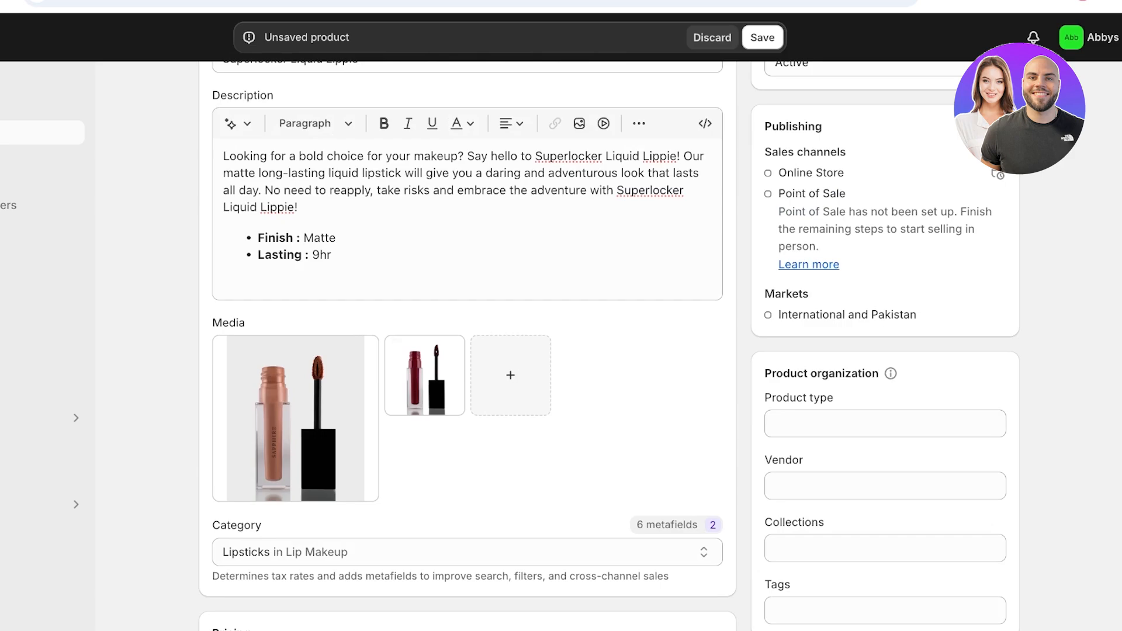
left_click(762, 37)
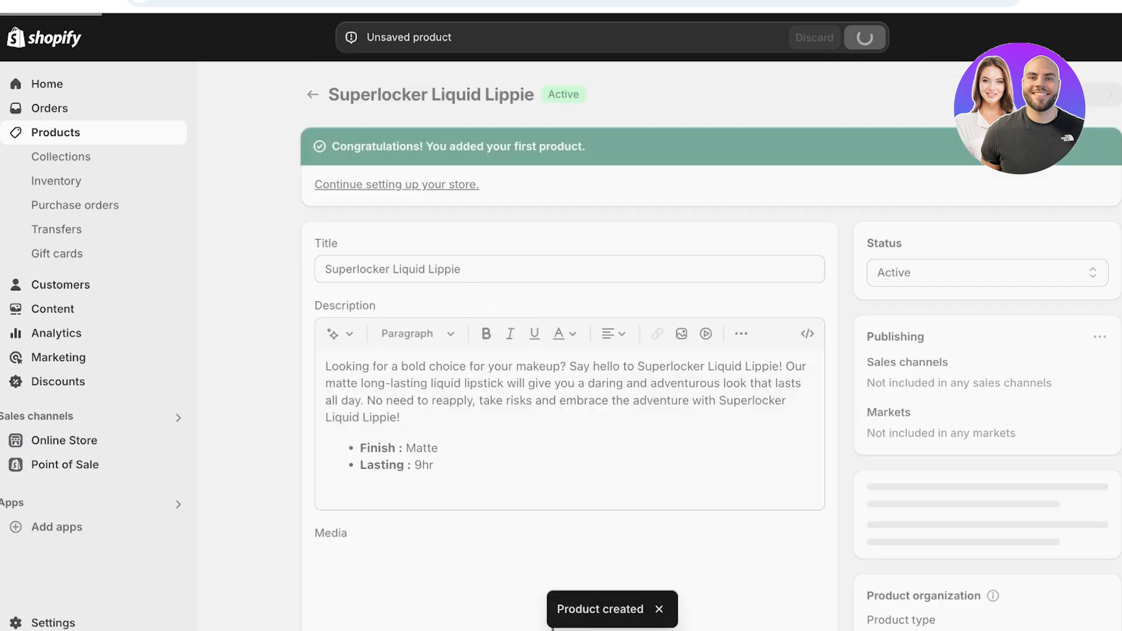
left_click(62, 156)
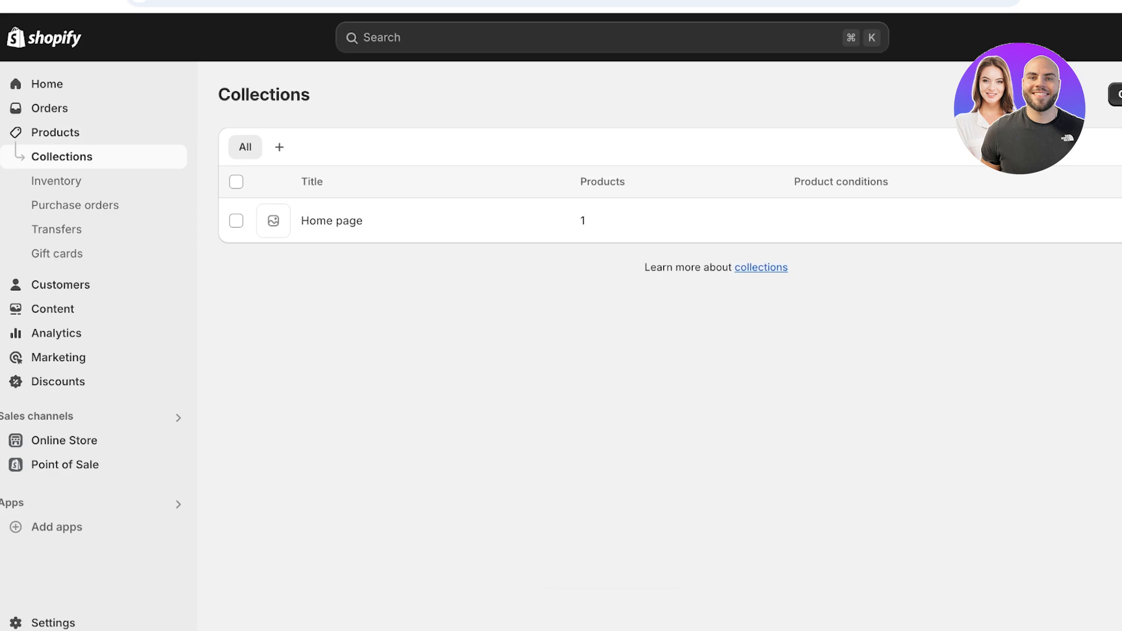
left_click(65, 440)
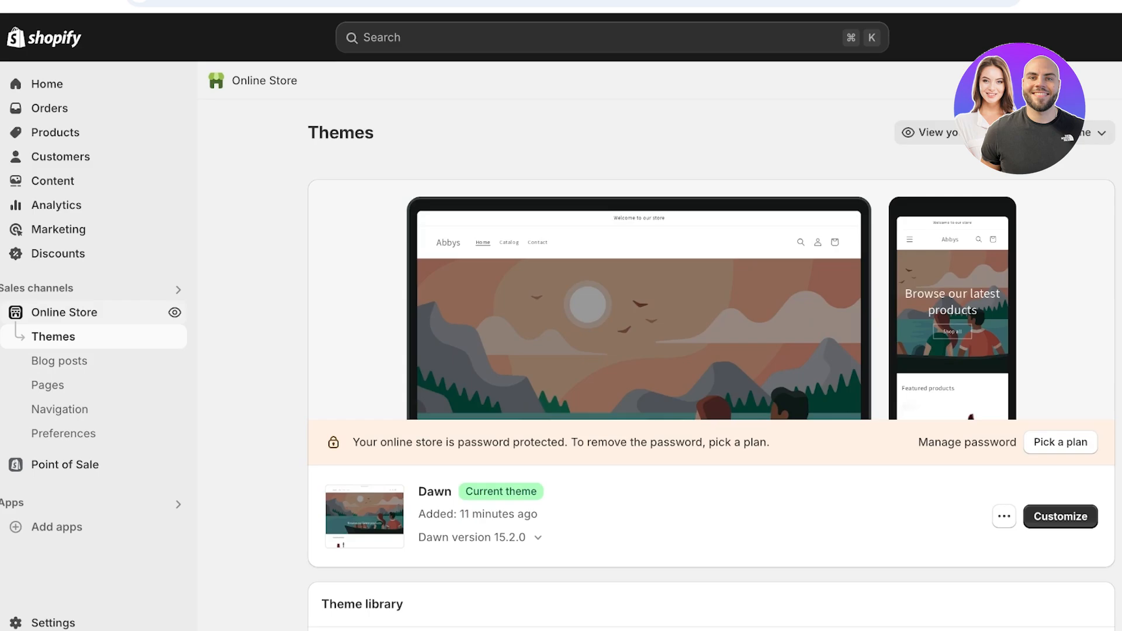
- Open the Dawn theme in the theme editor with Customize
left_click(1060, 516)
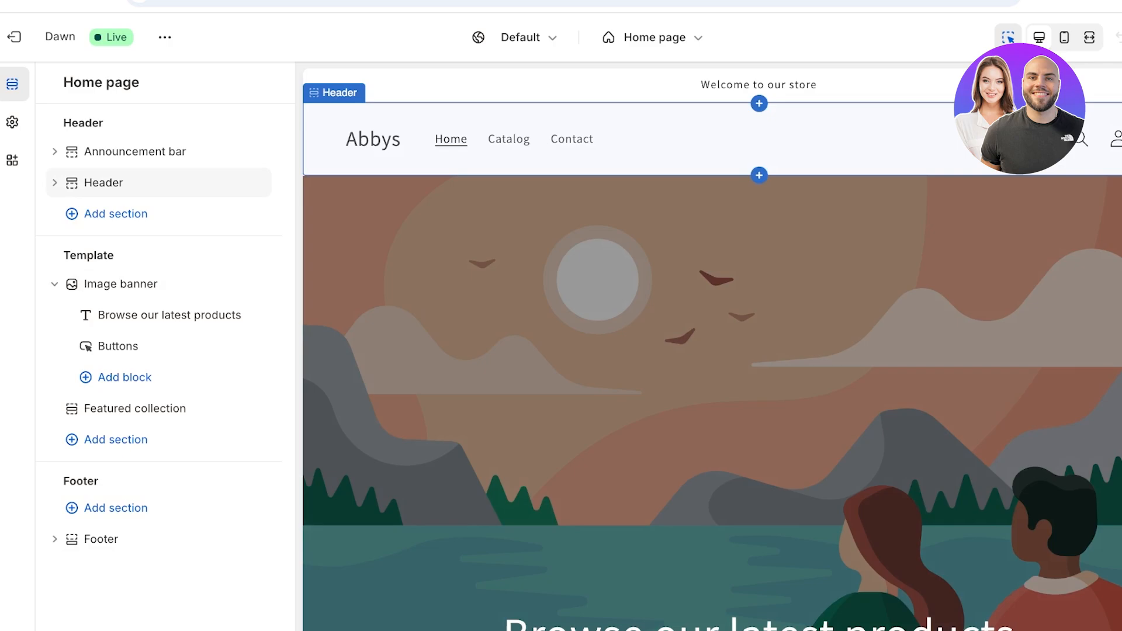
- Open the announcement bar settings and preview the black colour Scheme 4
left_click(571, 140)
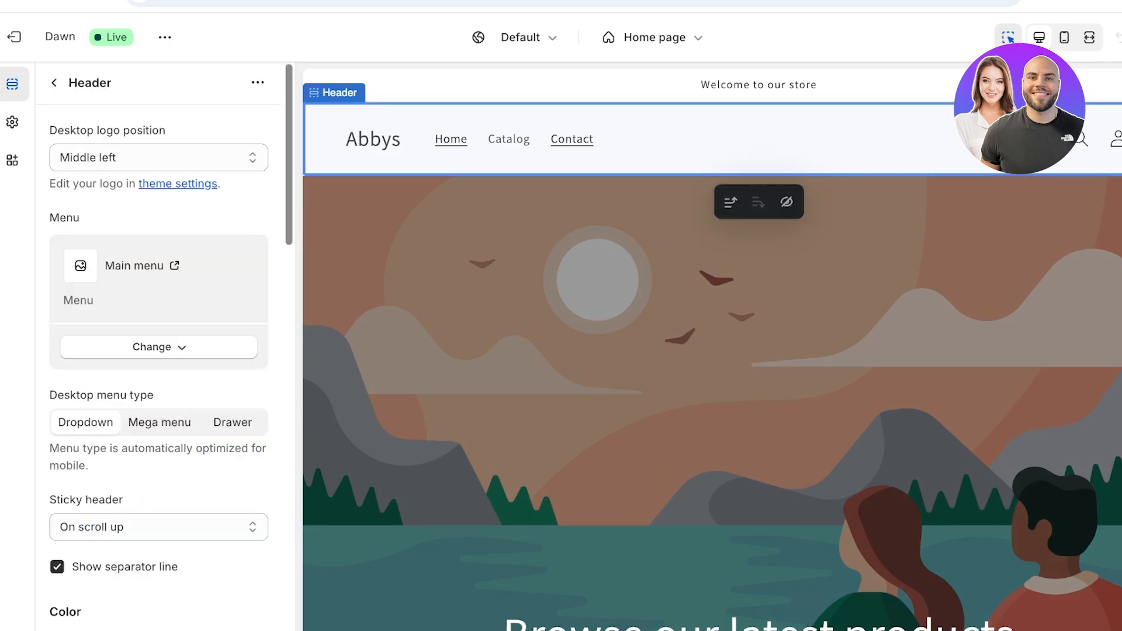
left_click(590, 85)
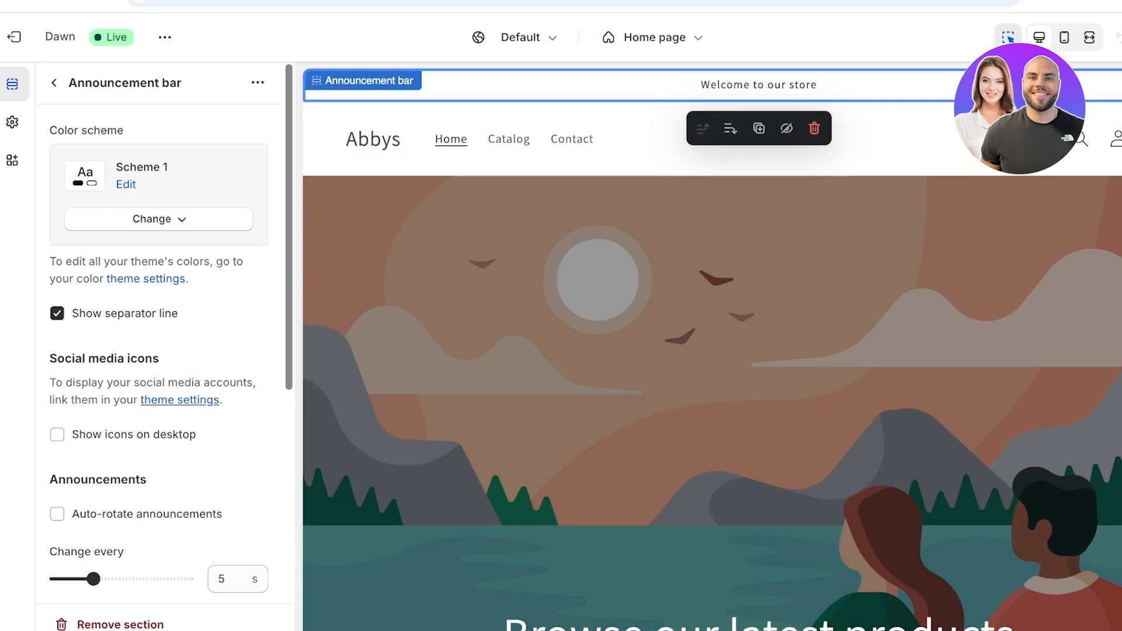
left_click(54, 83)
left_click(134, 152)
left_click(158, 218)
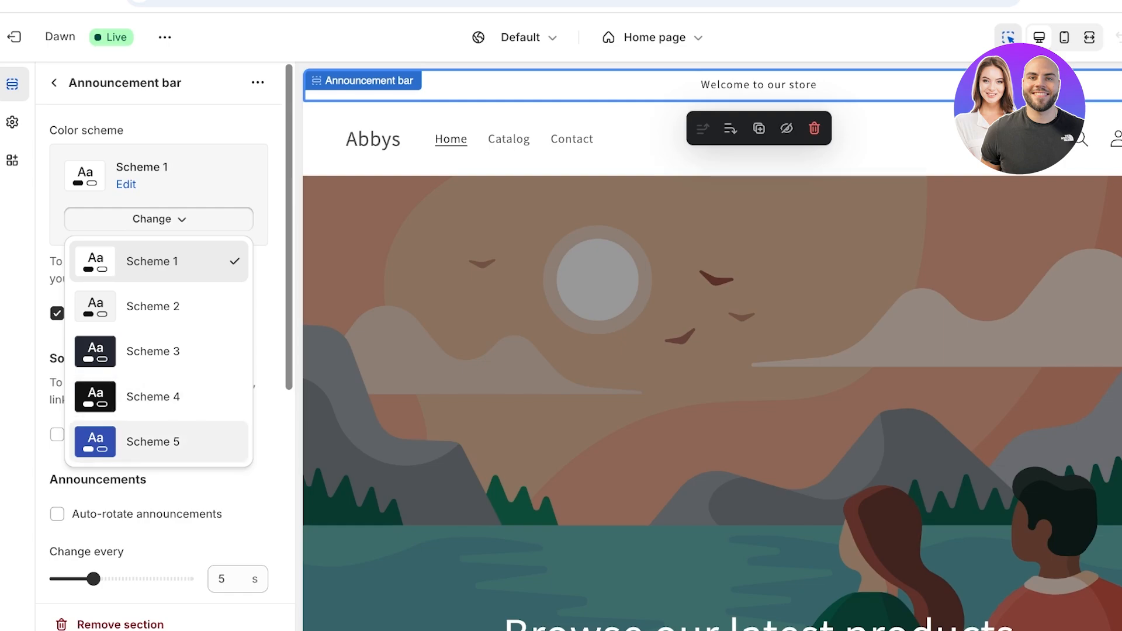
left_click(156, 397)
scroll(158, 351, "down", 3)
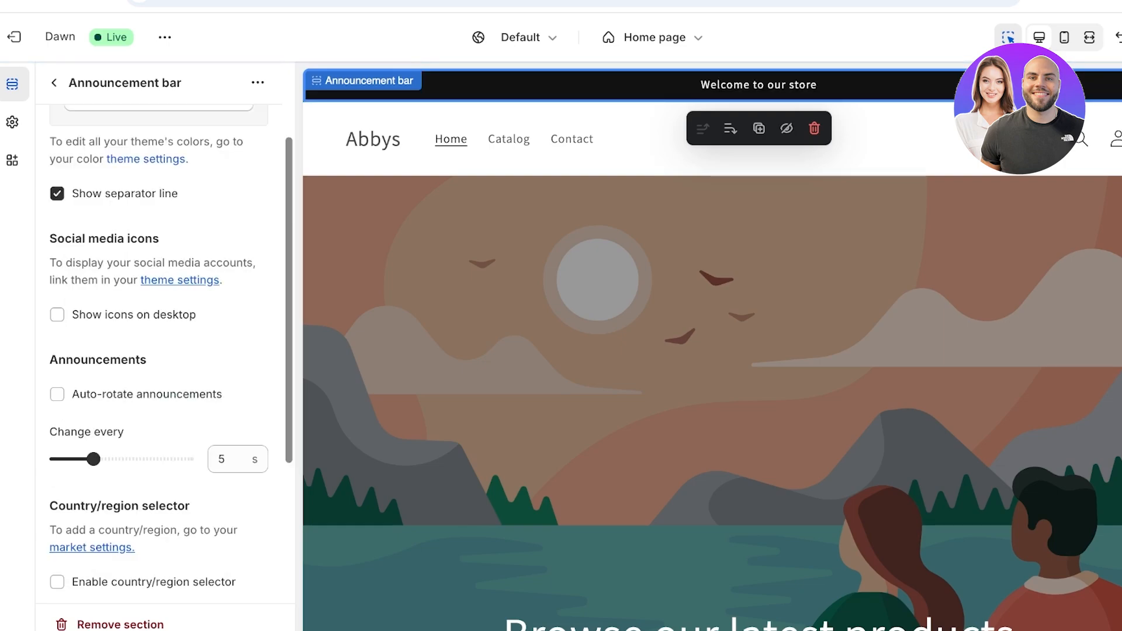
scroll(158, 351, "up", 3)
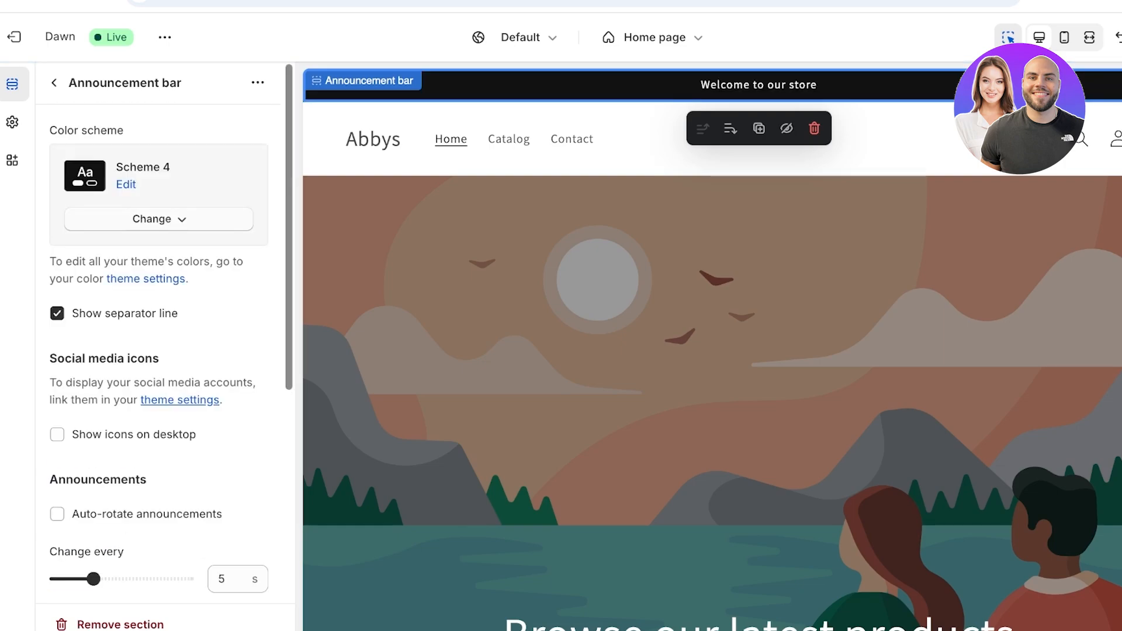
- Switch the announcement bar back to Scheme 1 and set its rotation interval to 3 s
left_click(158, 219)
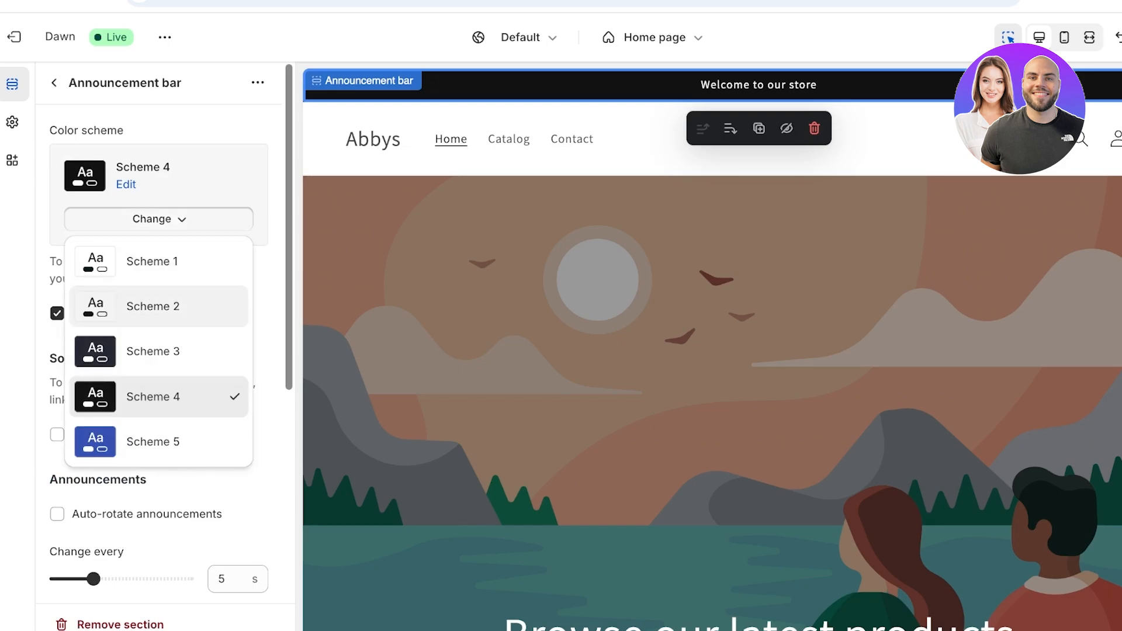
left_click(155, 261)
scroll(164, 327, "down", 1)
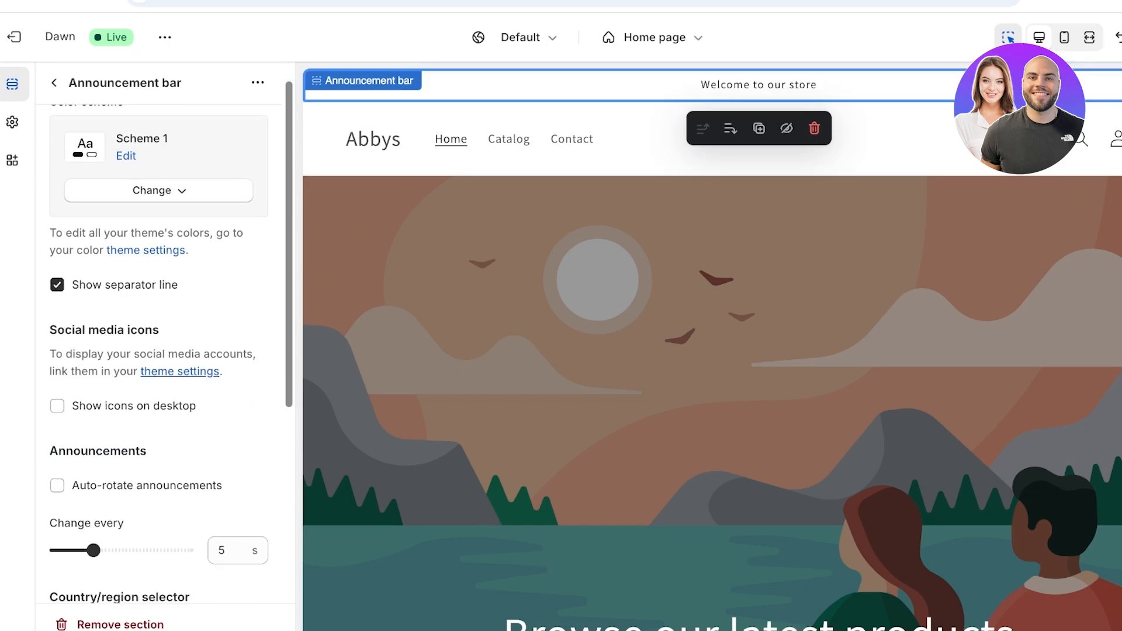
scroll(164, 350, "down", 3)
scroll(164, 351, "down", 1)
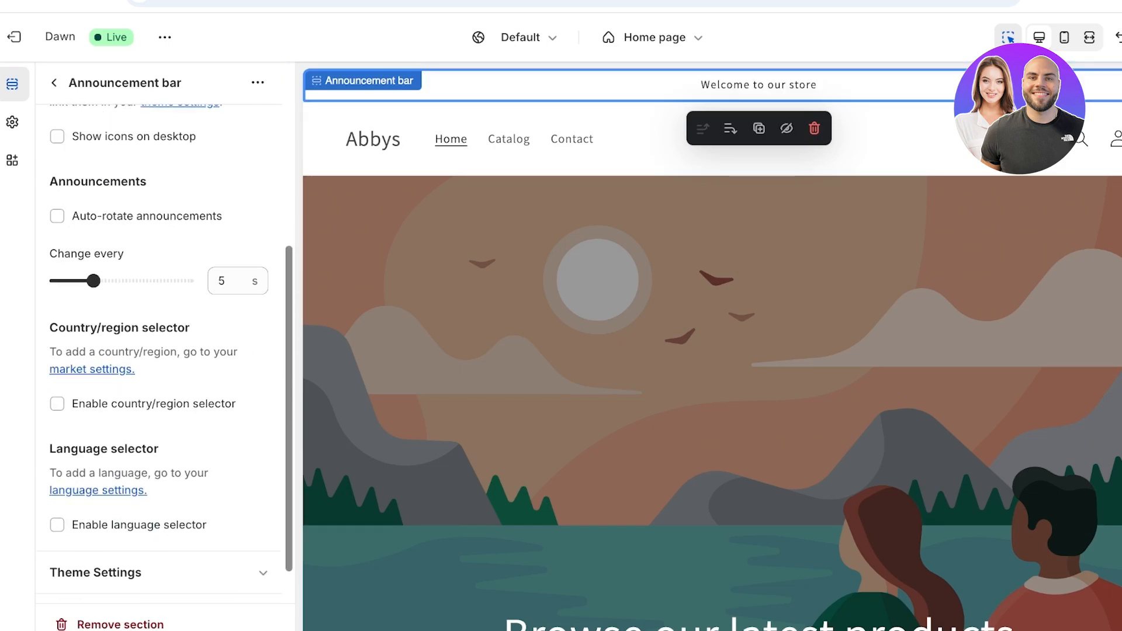
mouse_move(94, 281)
left_mouse_down()
mouse_move(56, 281)
mouse_move(93, 281)
left_mouse_up()
scroll(164, 350, "down", 1)
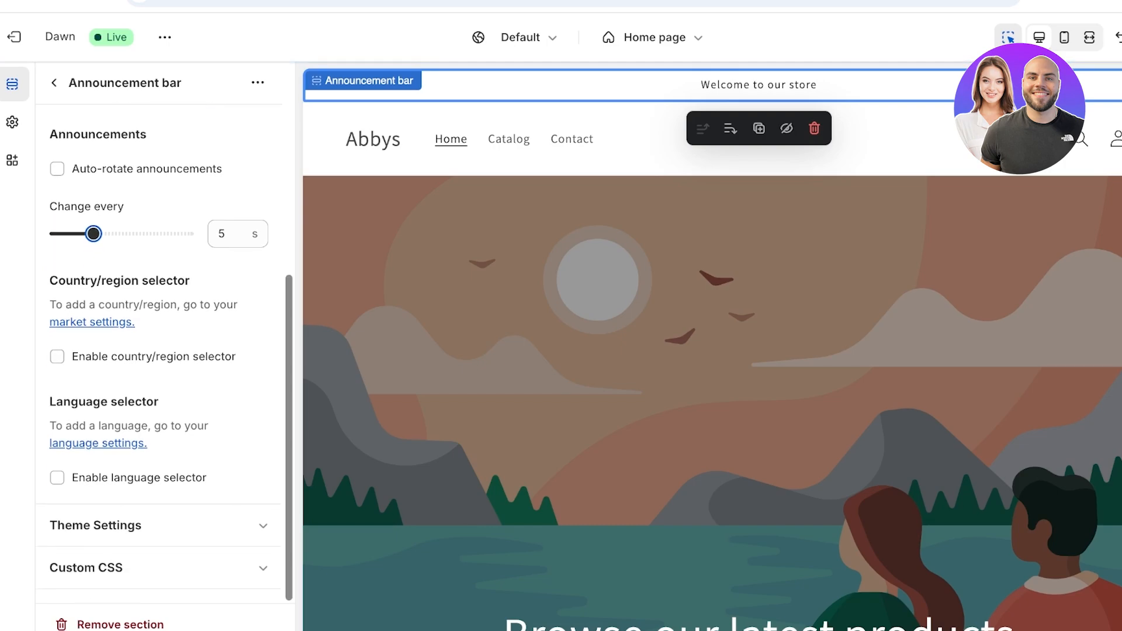
scroll(164, 351, "up", 3)
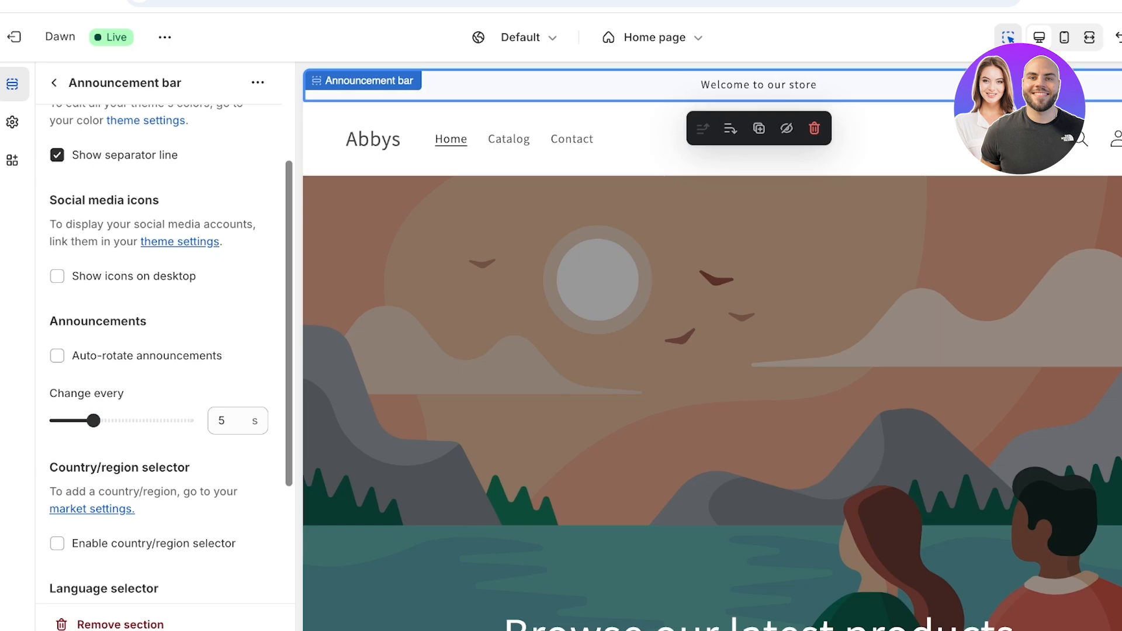
left_click(53, 83)
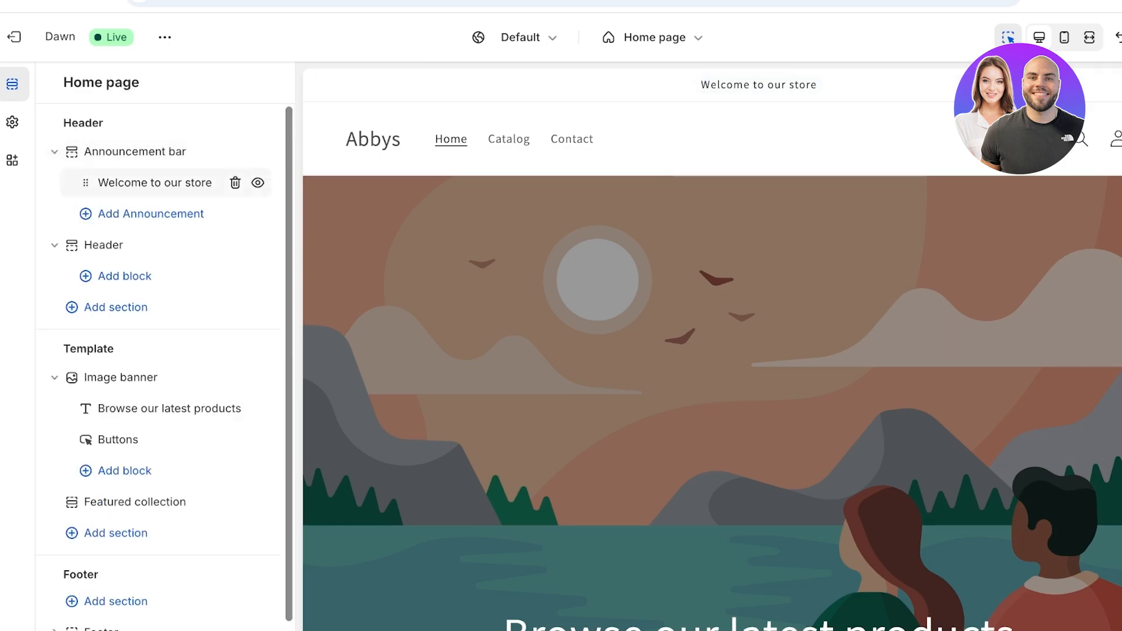
- Replace the announcement text with 'Free Shipping on all orders above $50'
left_click(134, 181)
triple_click(152, 157)
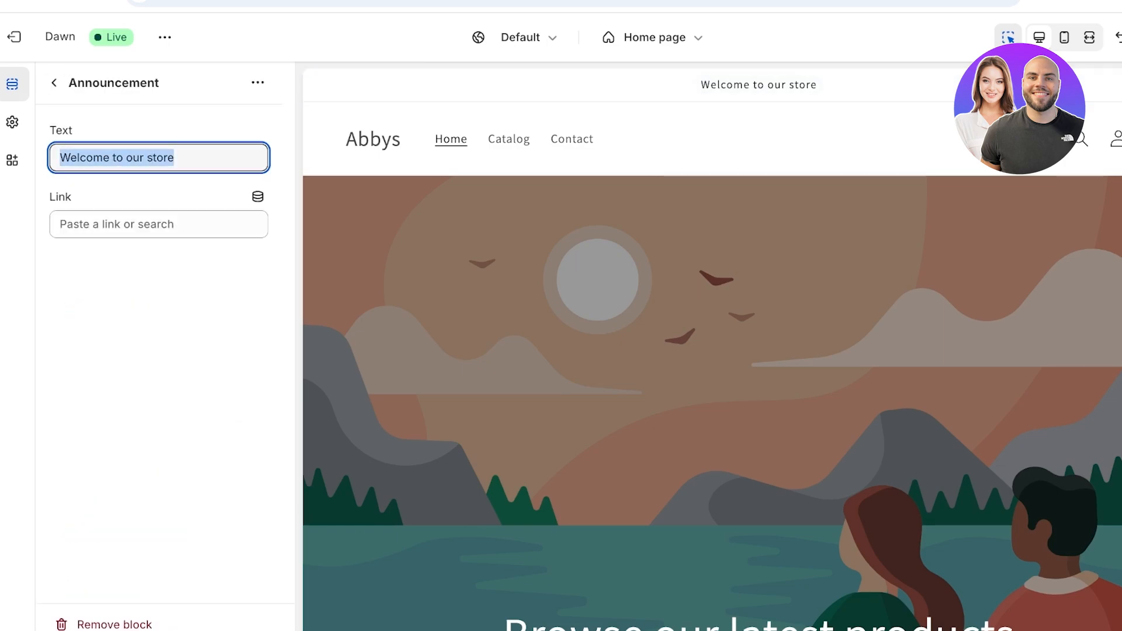
type("FRE")
key("BackSpace")
key("BackSpace")
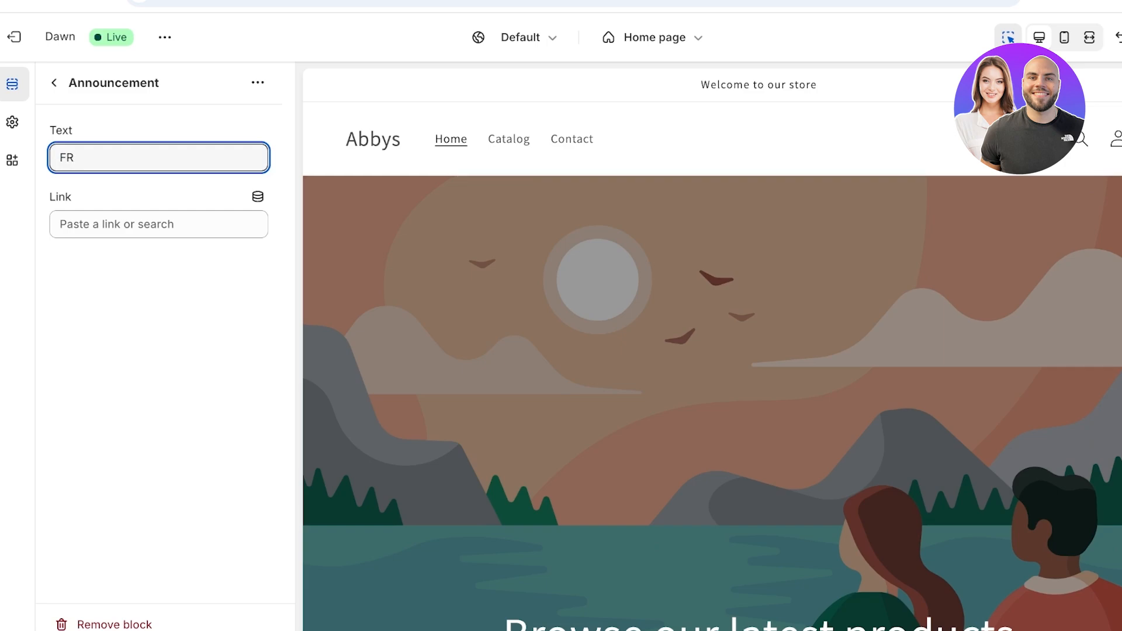
type("ree Shipp")
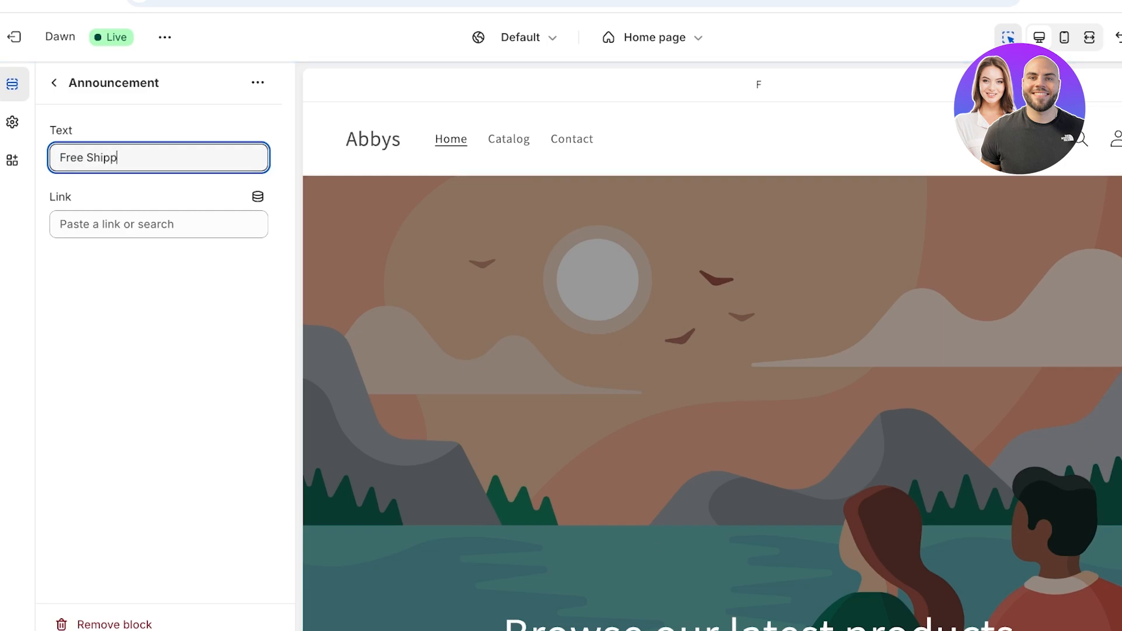
type("ing on all orders above")
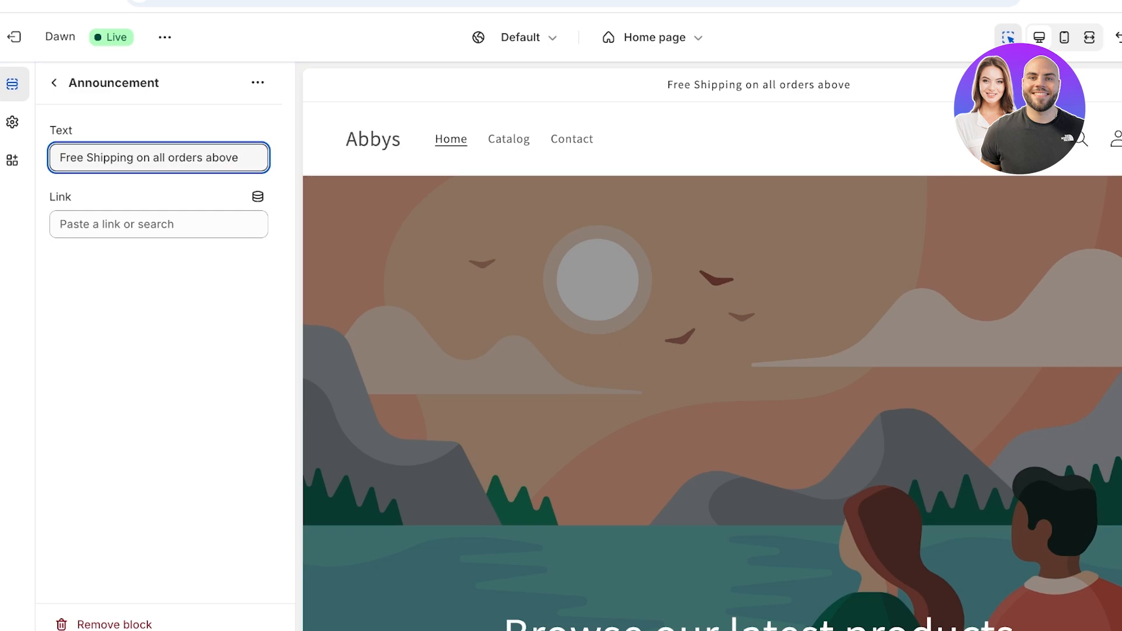
type(" $50!")
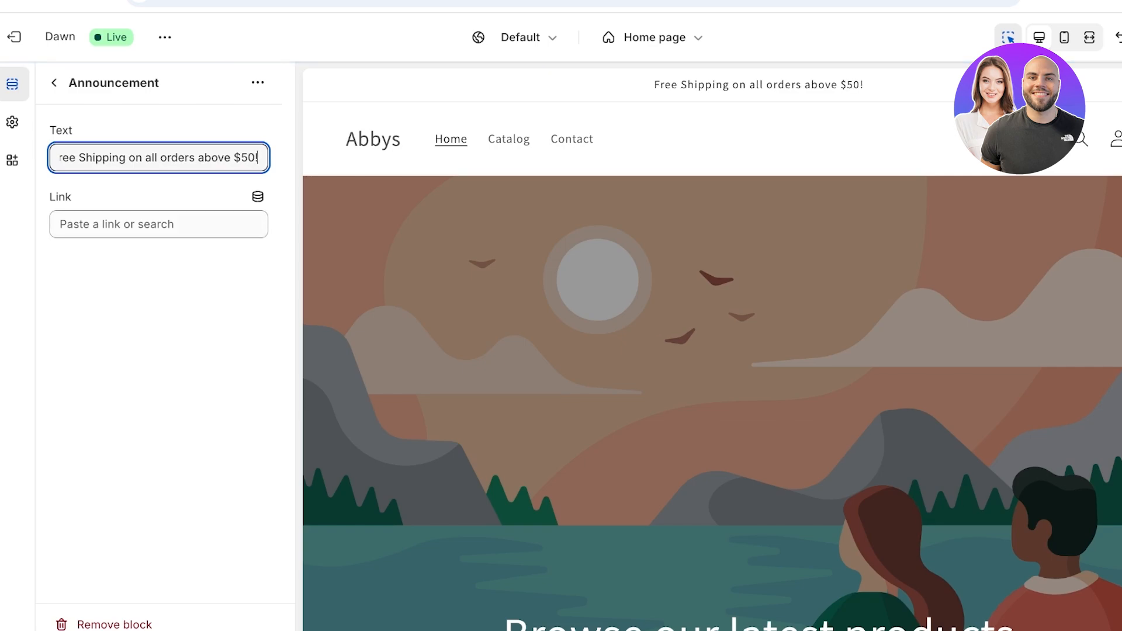
key("BackSpace")
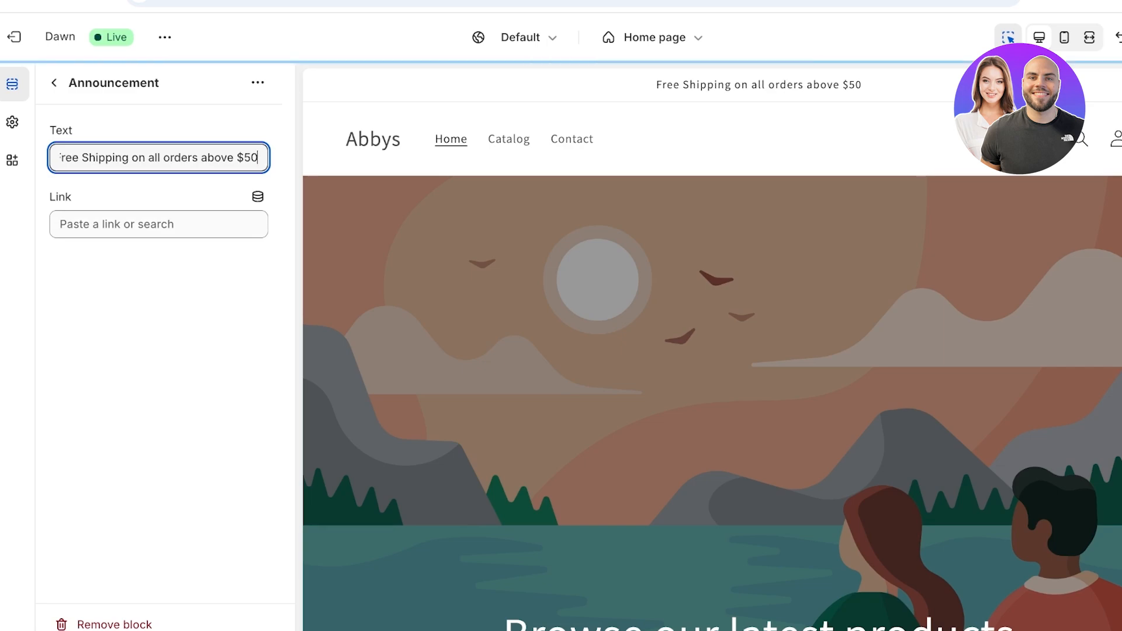
left_click(53, 83)
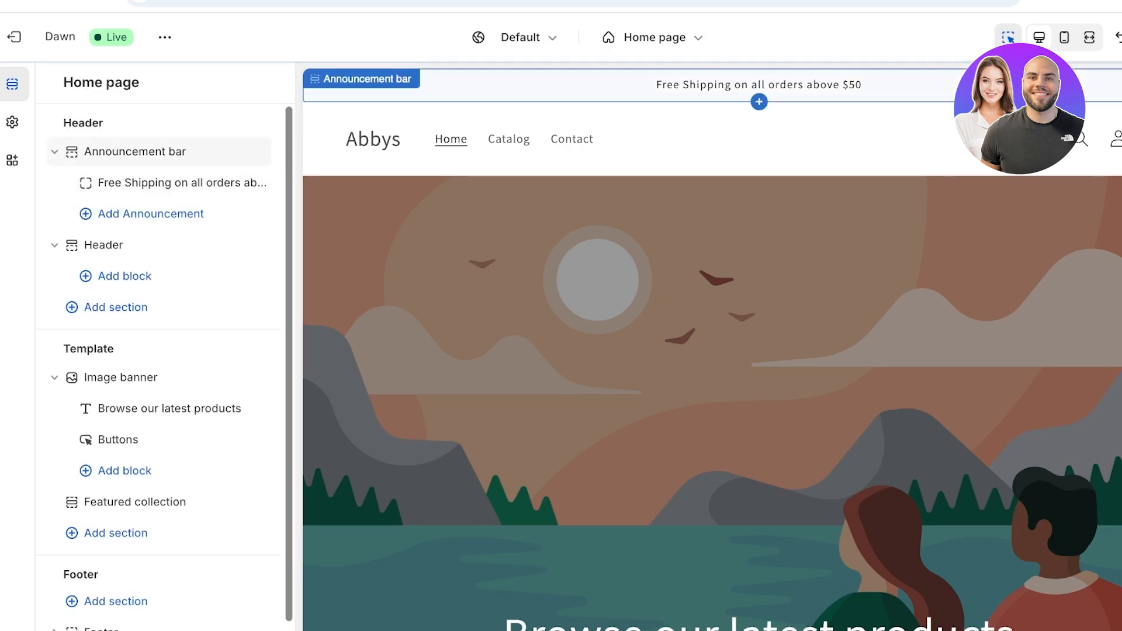
left_click(103, 244)
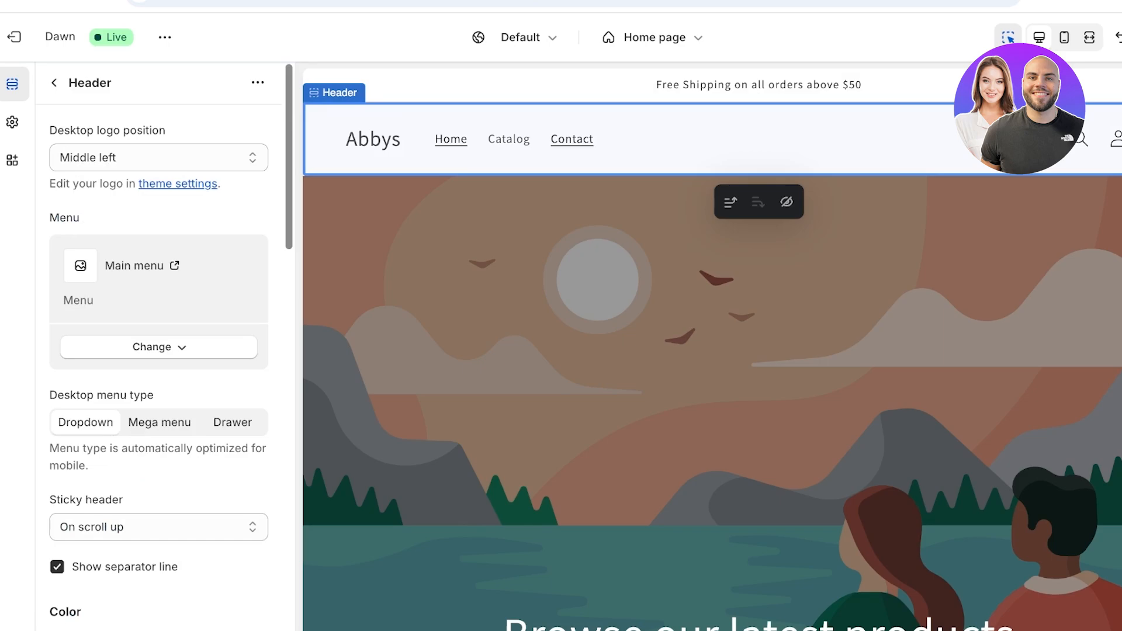
left_click(53, 83)
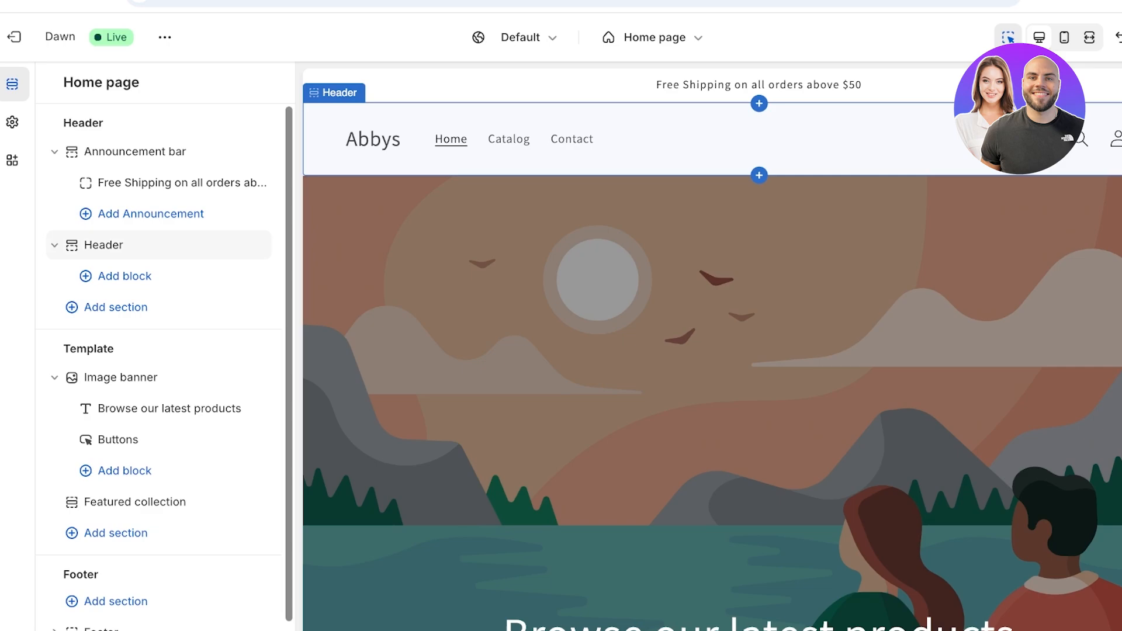
- Set the Image banner's first image to MNGO2599 and its second image to MNGO4019
scroll(126, 374, "down", 1)
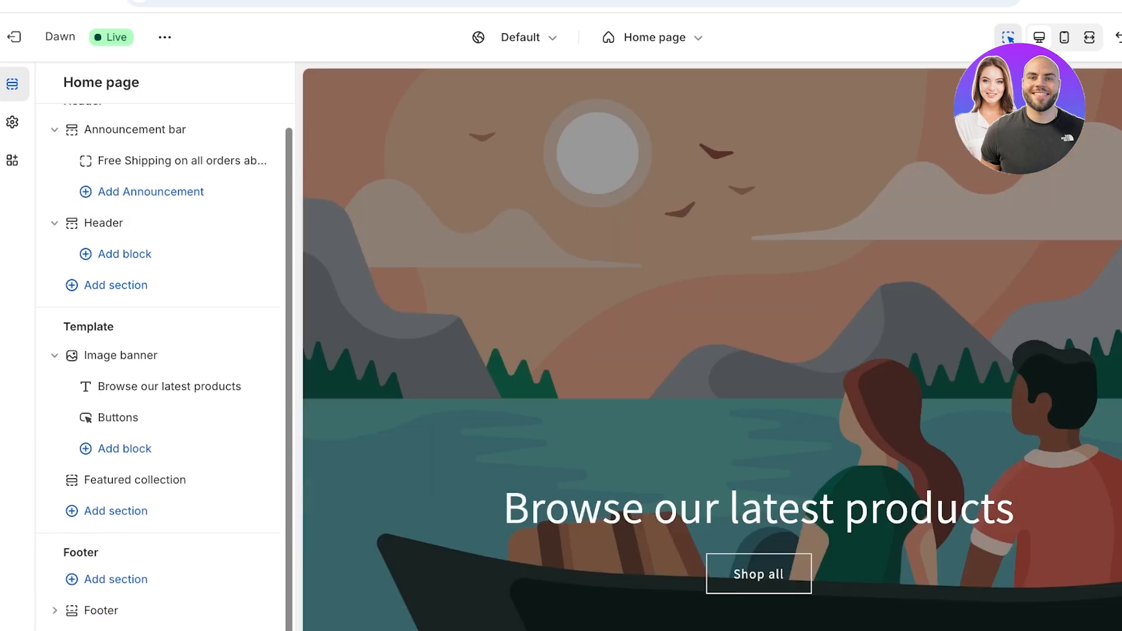
left_click(120, 356)
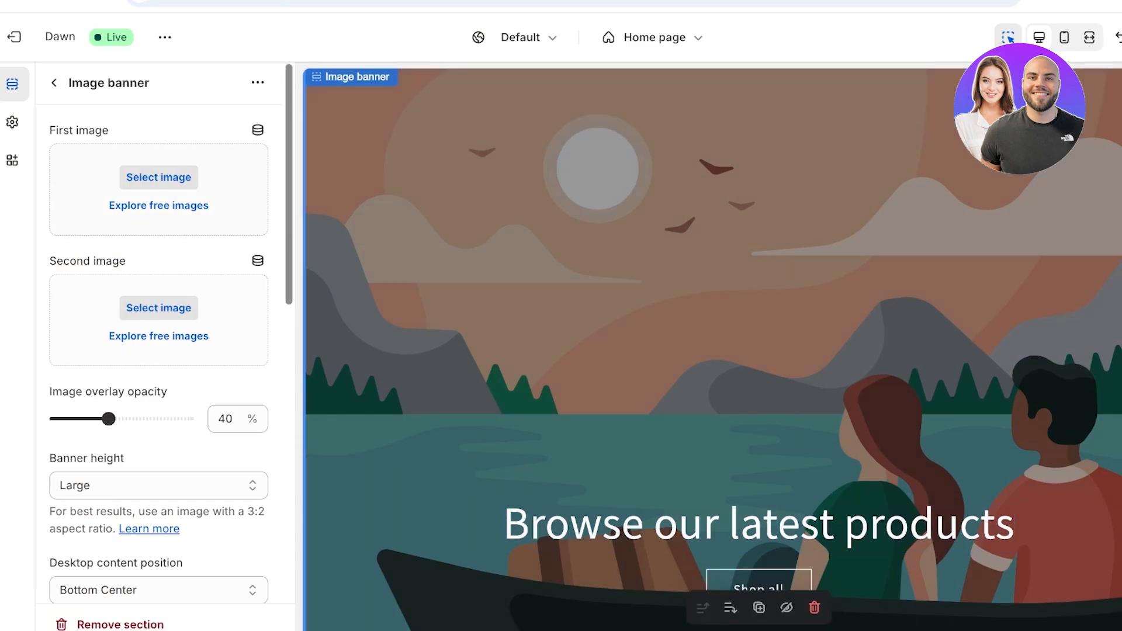
left_click(158, 177)
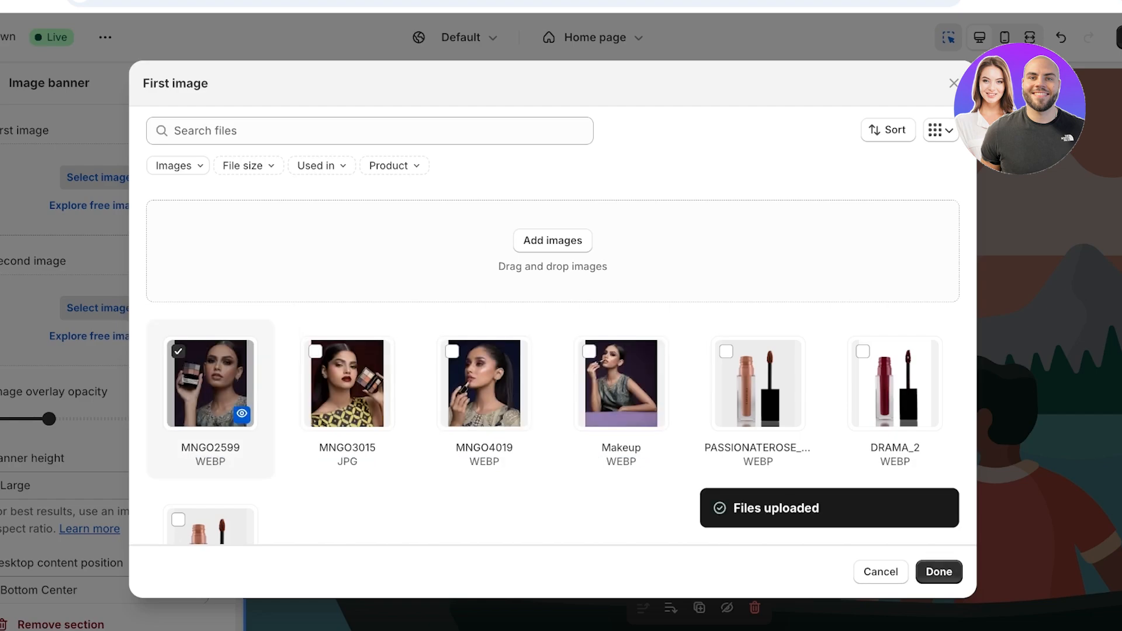
left_click(938, 572)
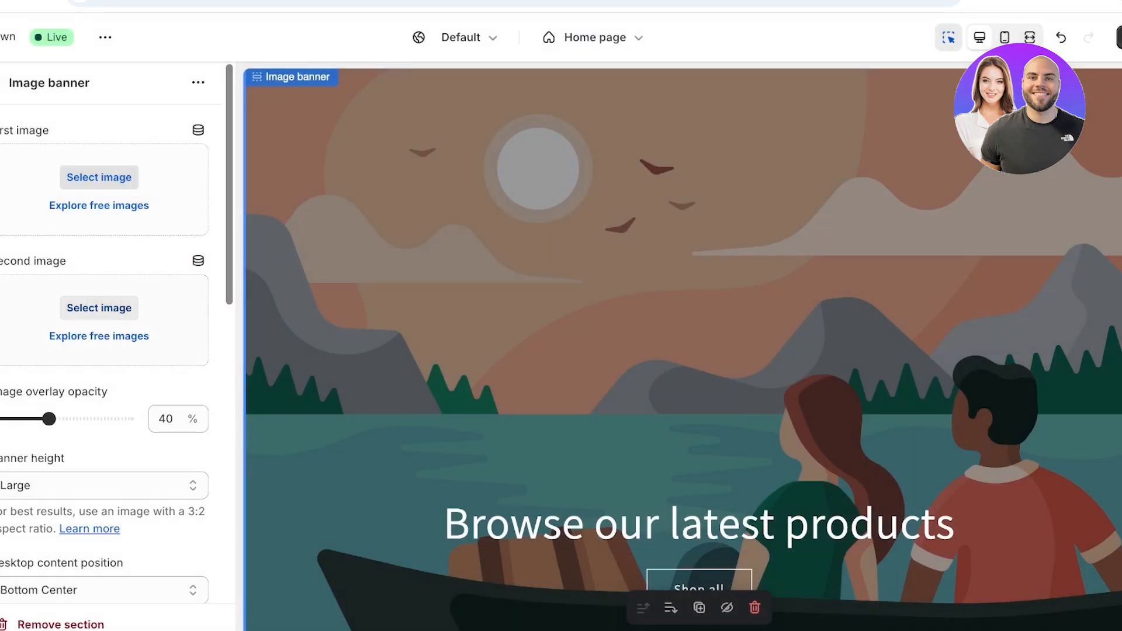
left_click(96, 308)
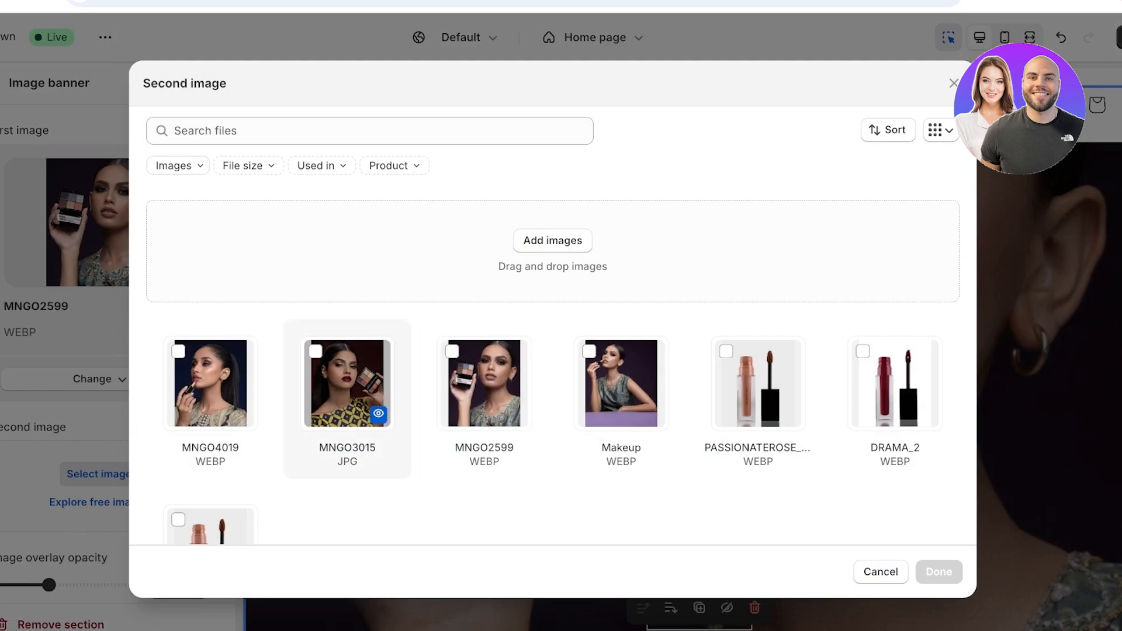
left_click(347, 383)
left_click(210, 384)
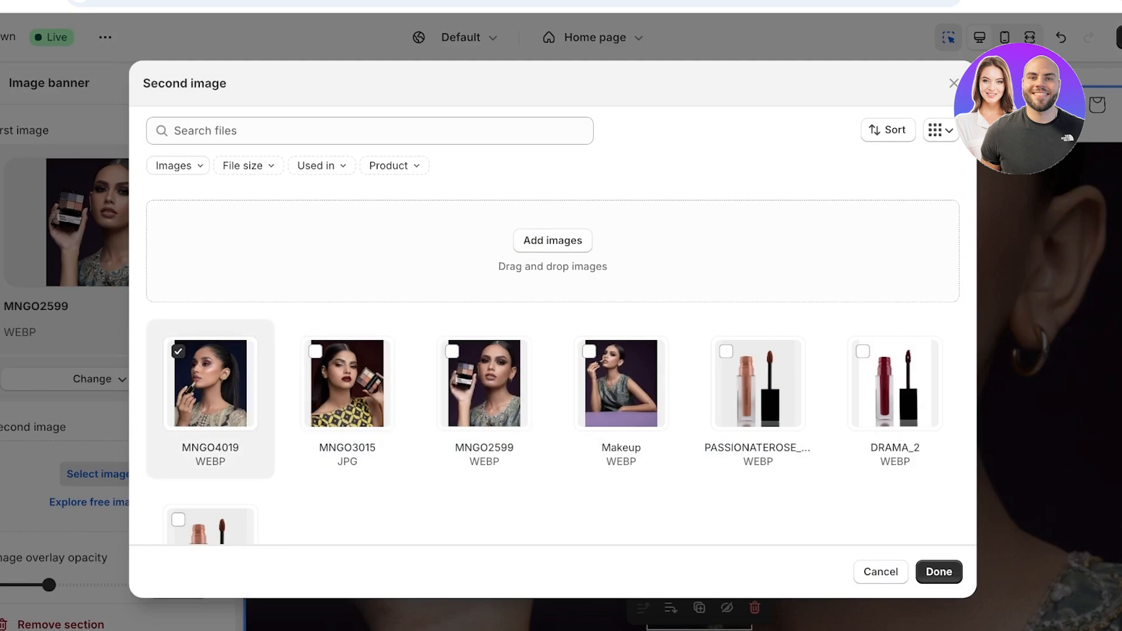
left_click(938, 571)
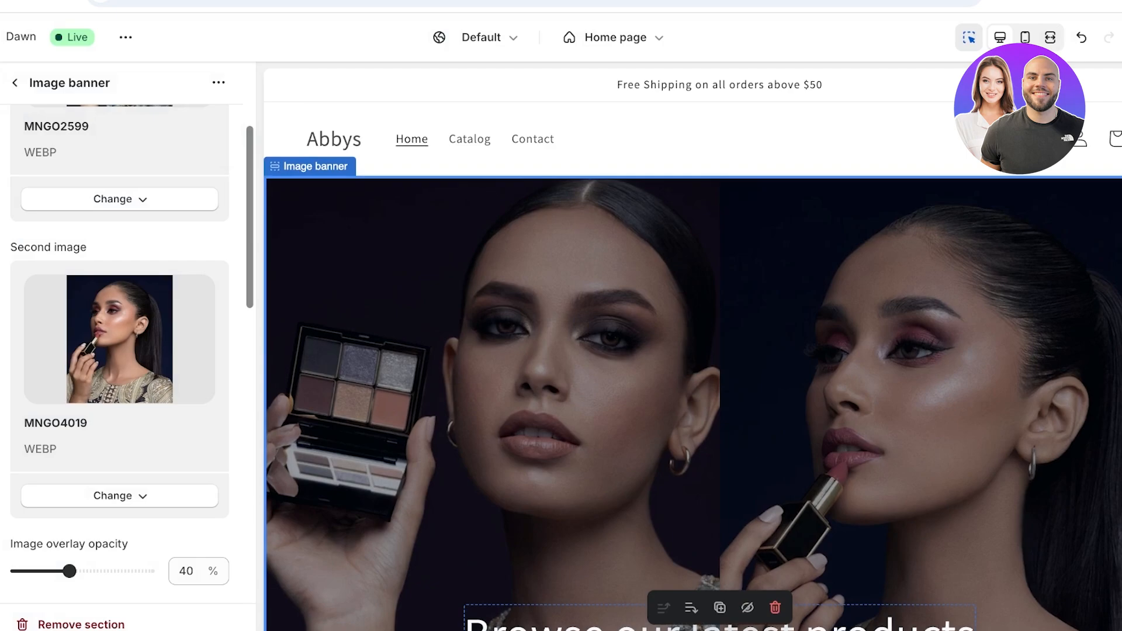
- Change the image banner height from Large to Small and bring up its Heading block settings
scroll(693, 374, "down", 5)
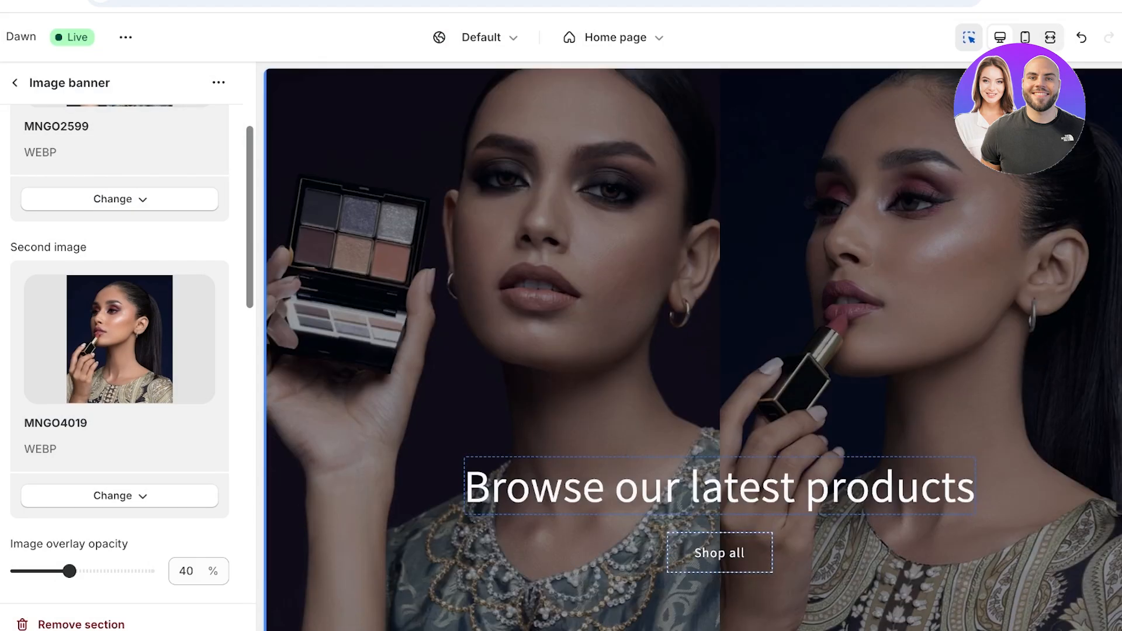
scroll(120, 374, "down", 7)
scroll(119, 351, "up", 4)
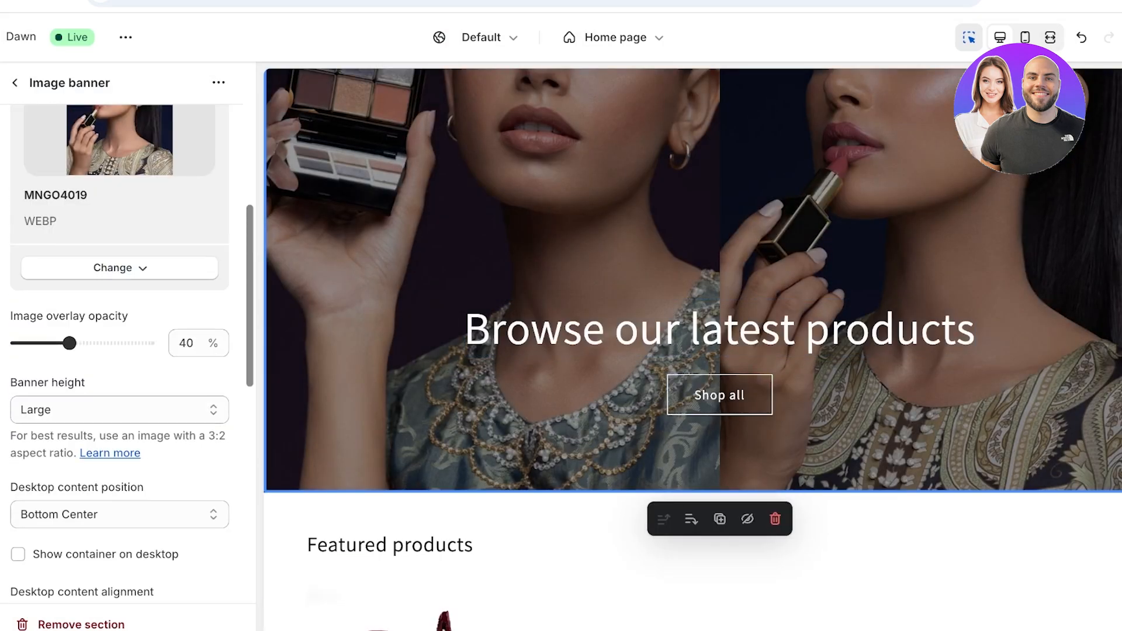
scroll(120, 351, "down", 4)
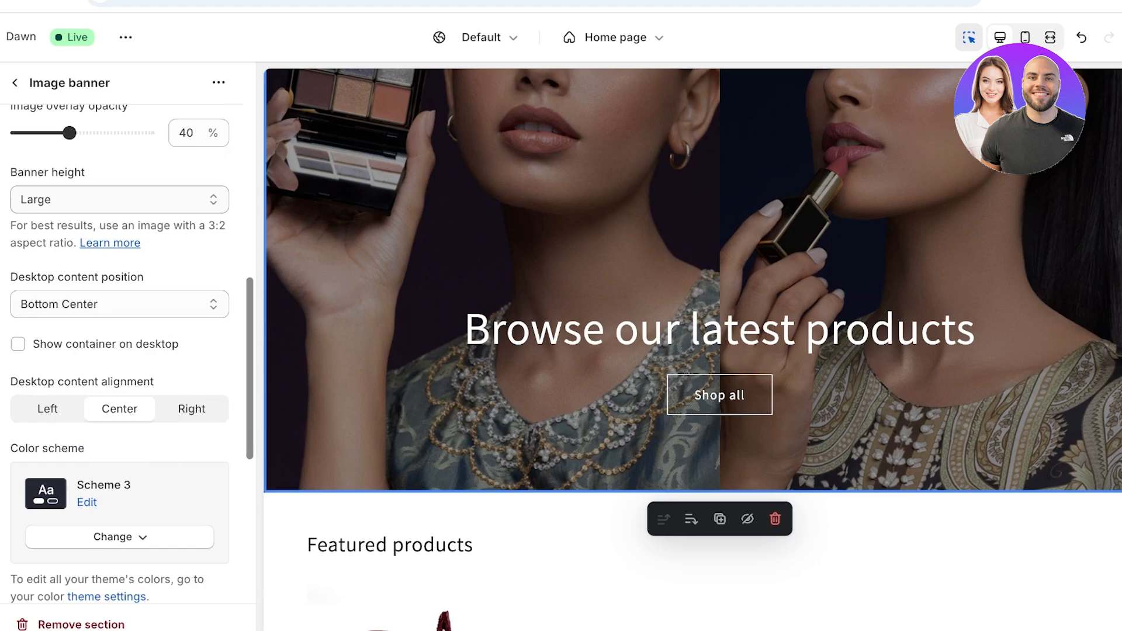
left_click(120, 199)
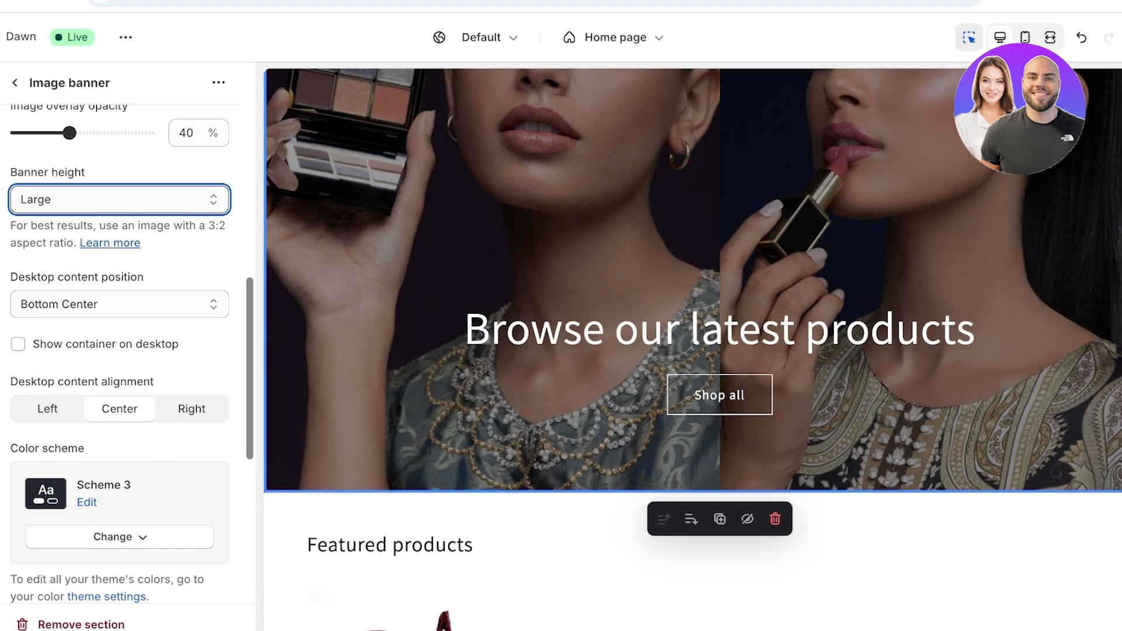
left_click(120, 163)
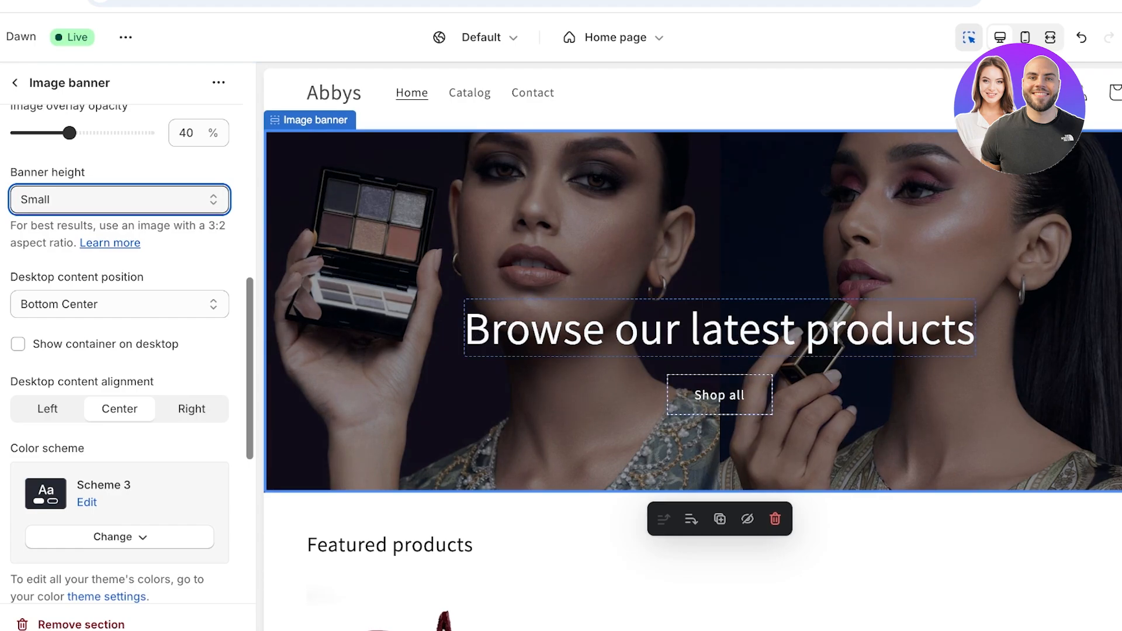
left_click(119, 305)
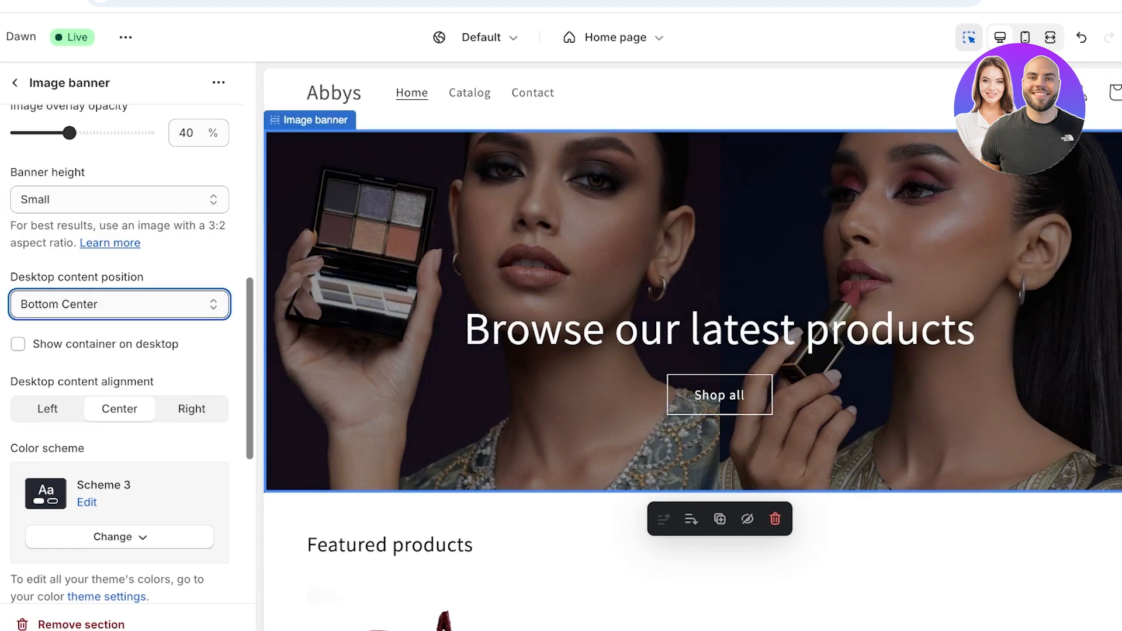
left_click(720, 329)
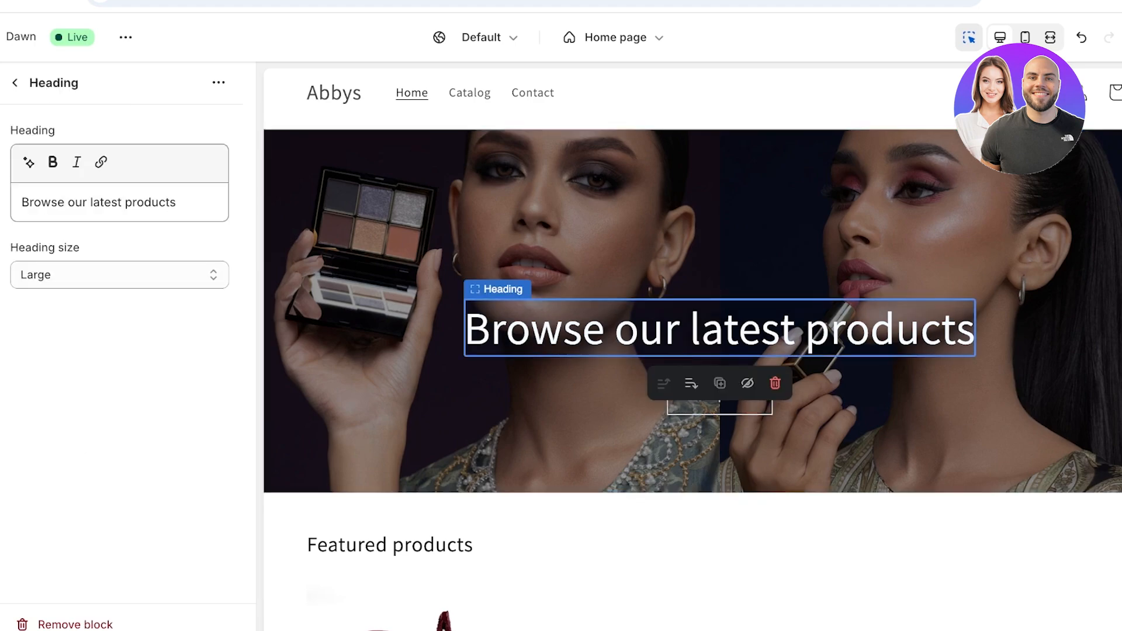
- Replace the banner heading text with 'OUR AUTUMN MAKEUP COLLECTION IS OUT!'
left_click(177, 203)
key("ctrl+a")
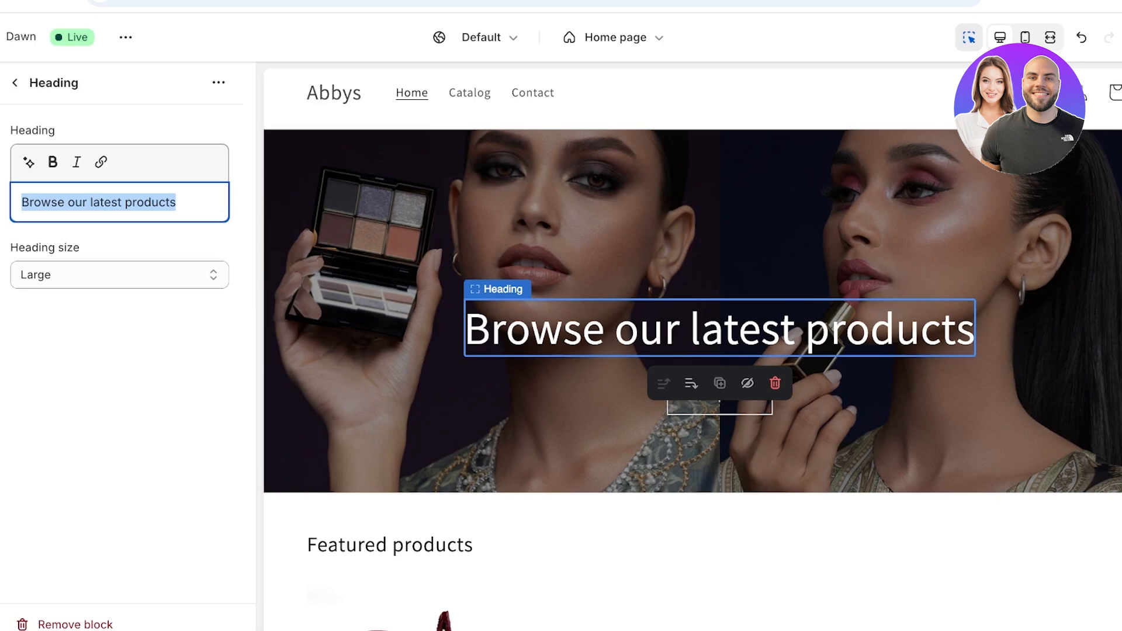
type("S")
key("BackSpace")
type("S")
key("BackSpace")
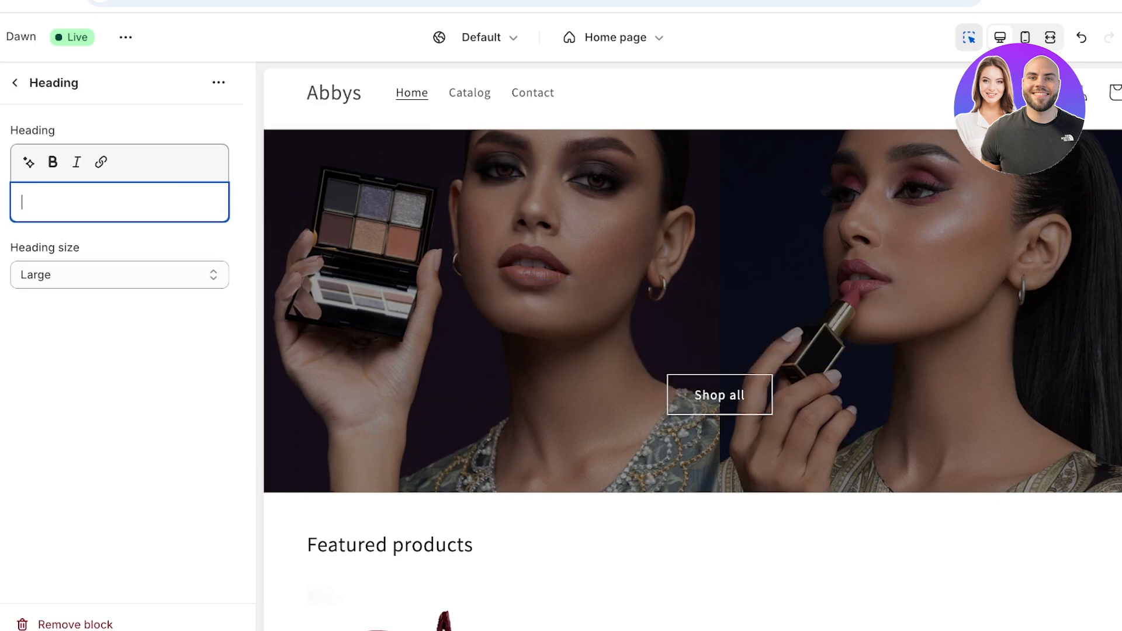
type("PO")
key("BackSpace")
key("BackSpace")
type("LI")
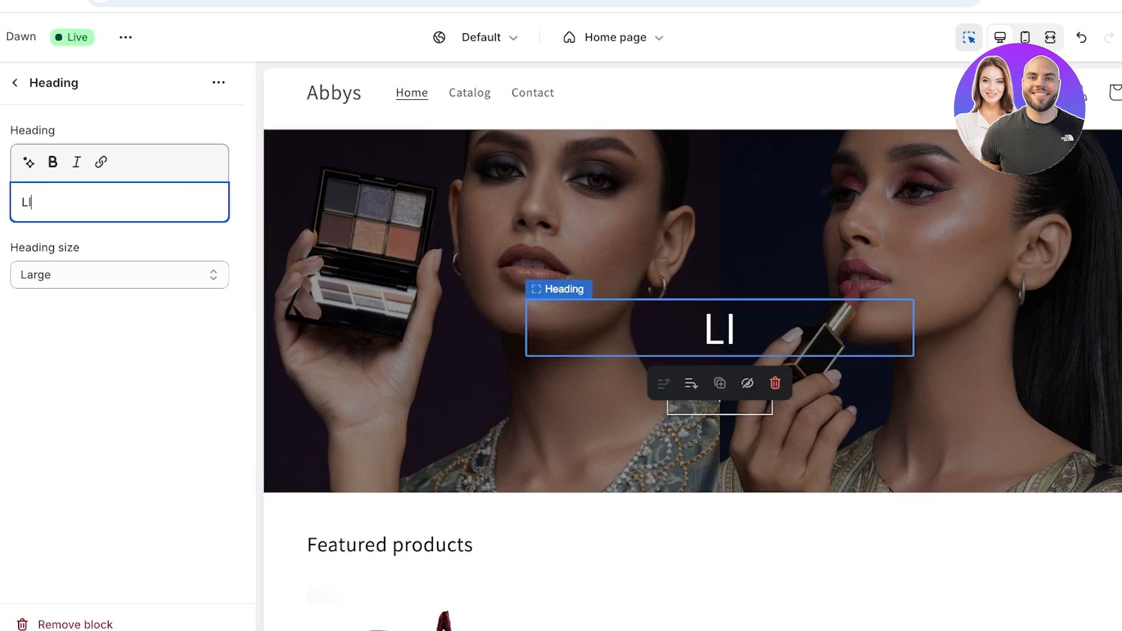
key("BackSpace")
type("UXURY LIPSTICK")
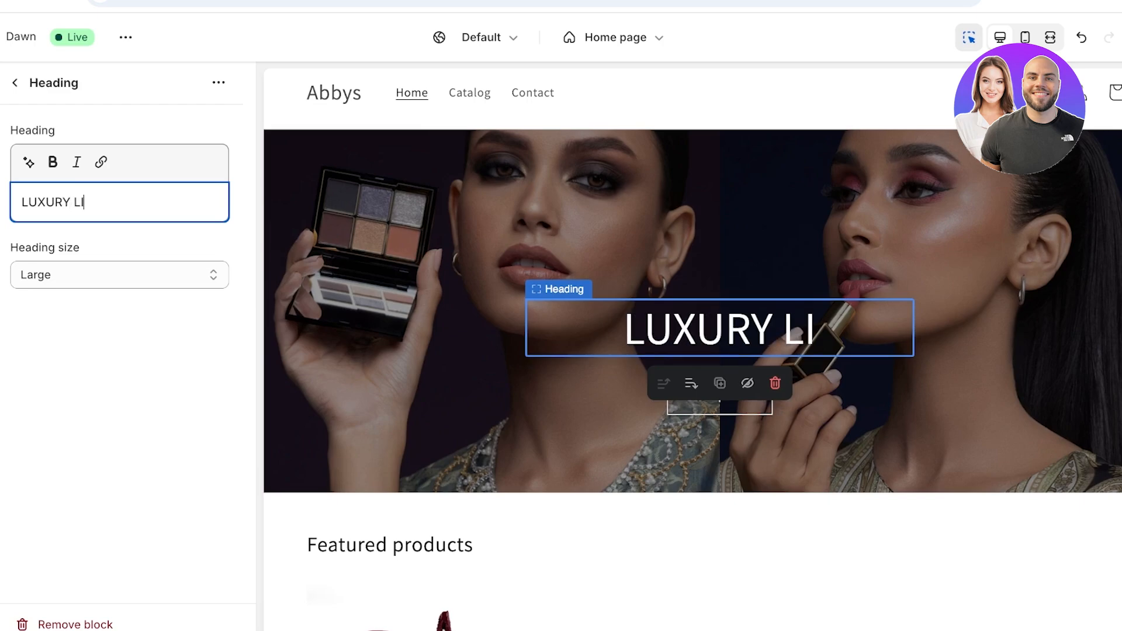
key("BackSpace")
key("BackSpace")
key("BackSpace")
key("BackSpace")
key("BackSpace")
key("BackSpace")
key("BackSpace")
key("BackSpace")
key("BackSpace")
key("BackSpace")
key("BackSpace")
key("BackSpace")
key("BackSpace")
key("BackSpace")
key("BackSpace")
type("S")
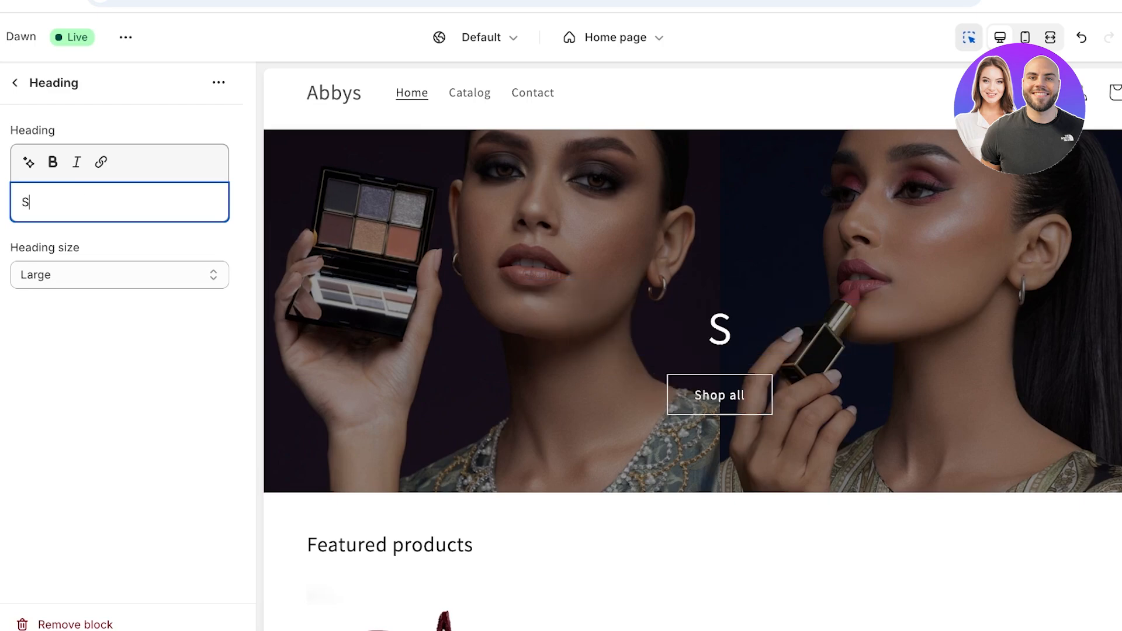
key("BackSpace")
type("S")
key("BackSpace")
type("AUTUM")
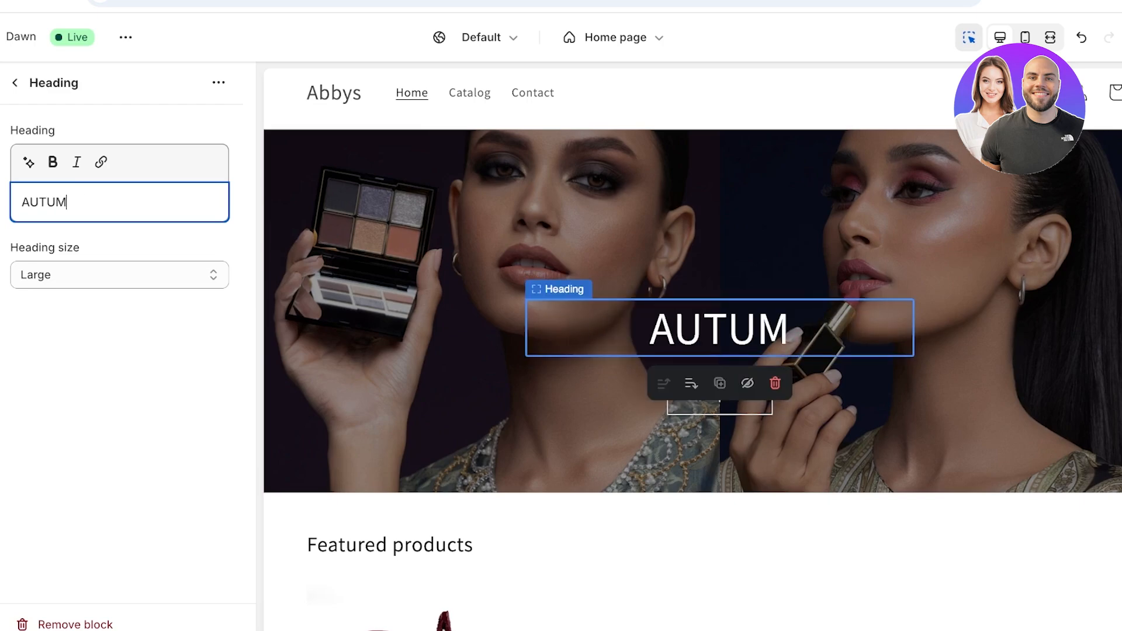
type("N MAKEUP COLLECTION IS OUR")
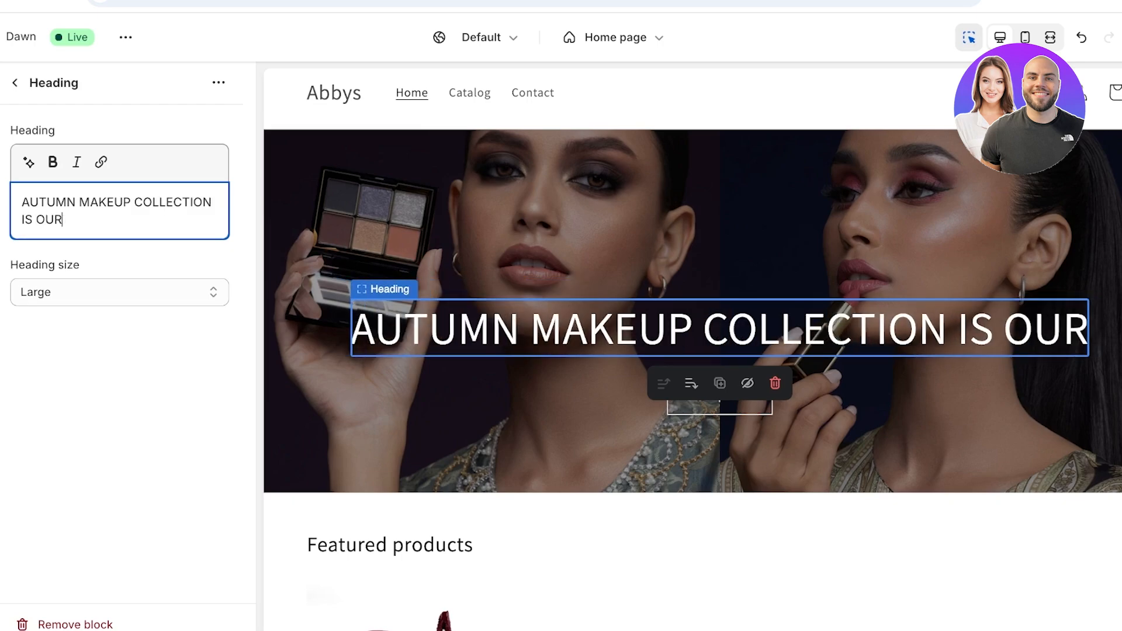
key("BackSpace")
type("T!")
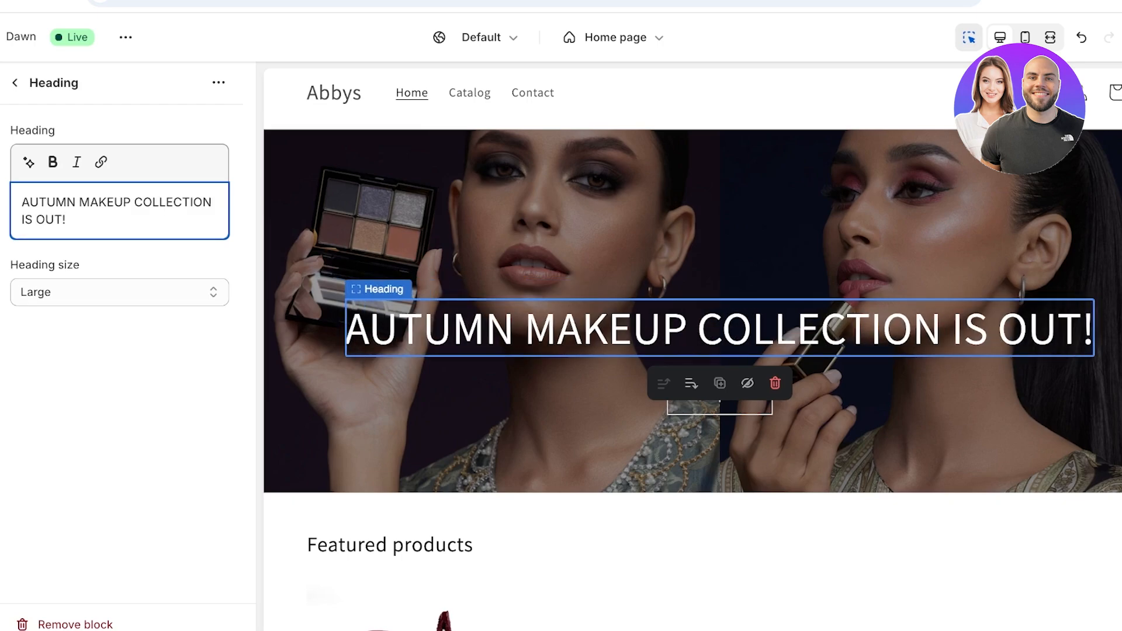
type("OUR")
- Set the heading size to Medium and return to the Home page section list
key("Tab")
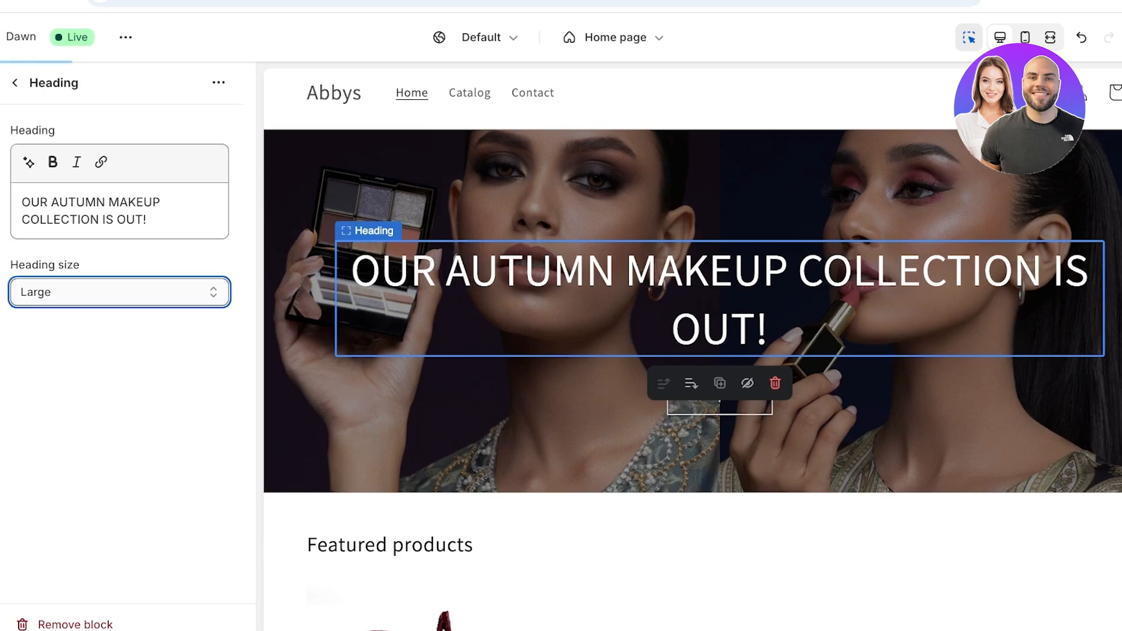
key("Up")
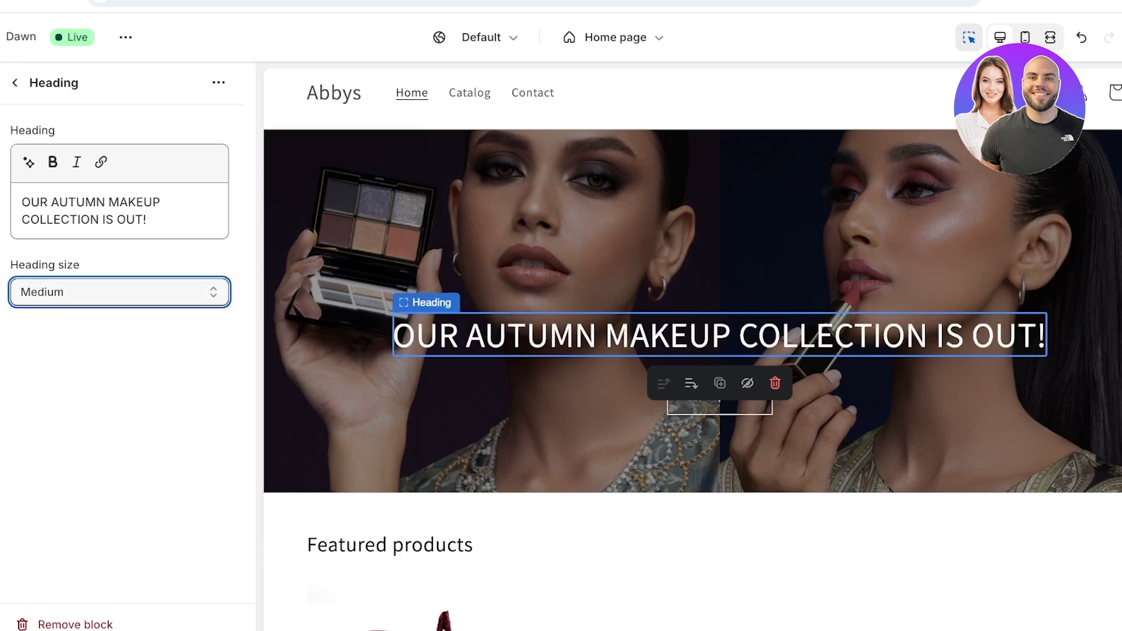
left_click(15, 83)
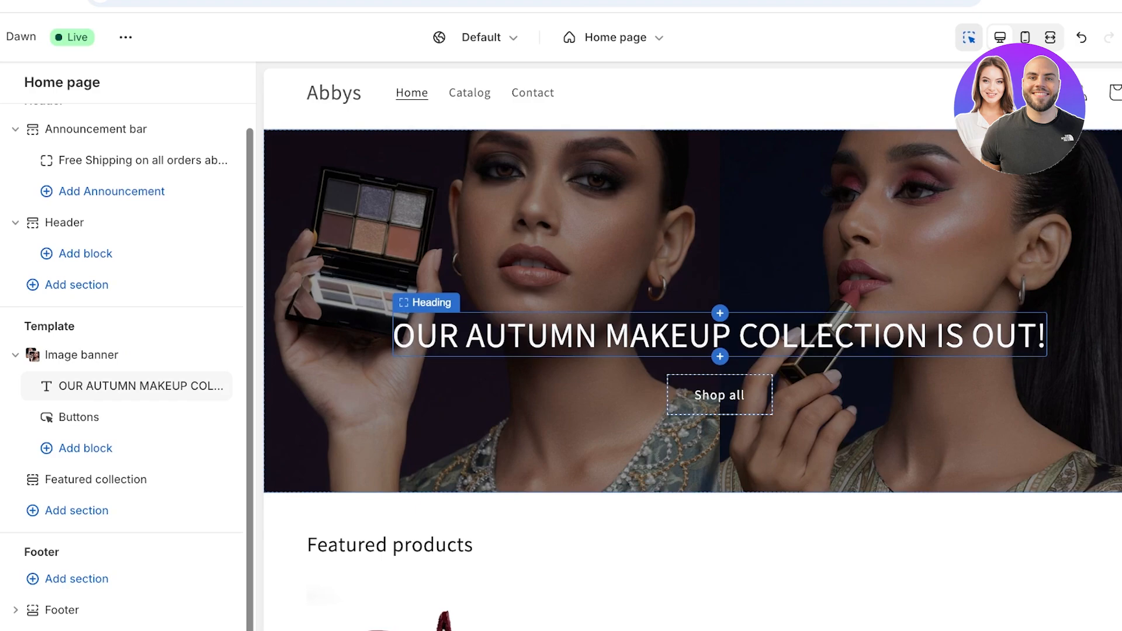
- Change the banner's first button label from 'Shop all' to 'Shop Now'
left_click(78, 416)
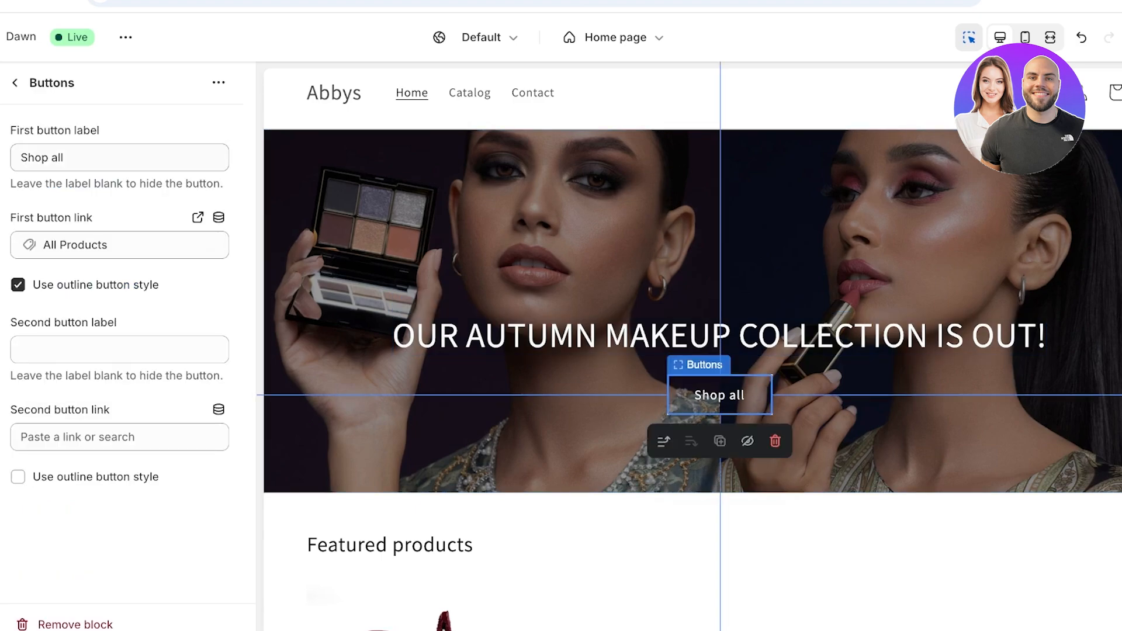
triple_click(64, 158)
type("SHOP NOW")
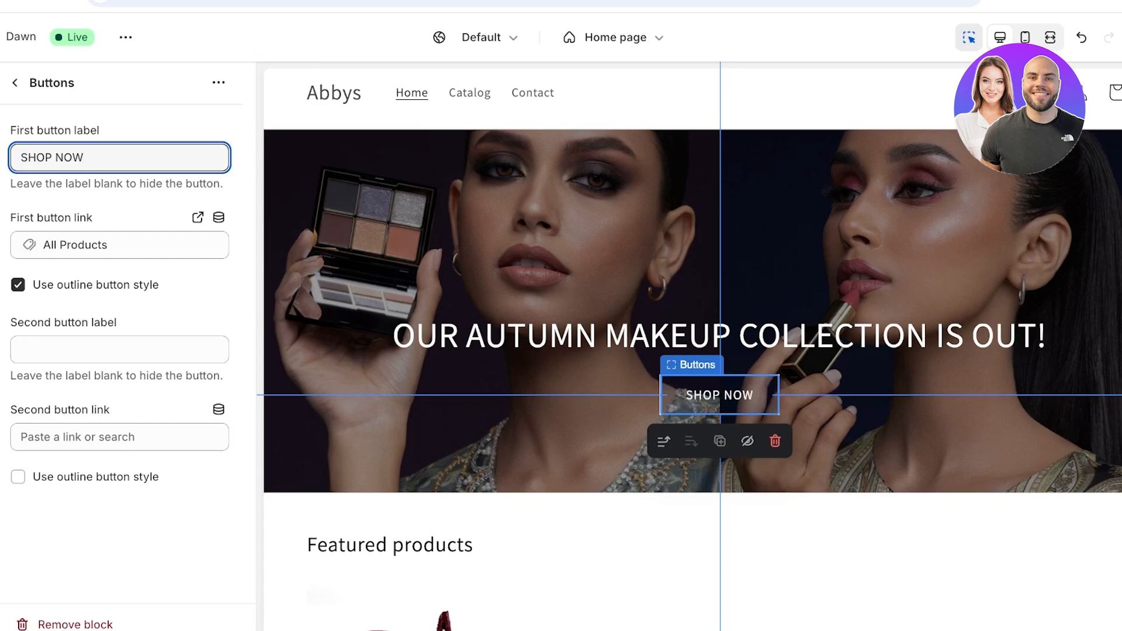
key("ctrl+shift+Left")
key("ctrl+shift+Left")
type("Sho")
key("BackSpace")
type("hop Now")
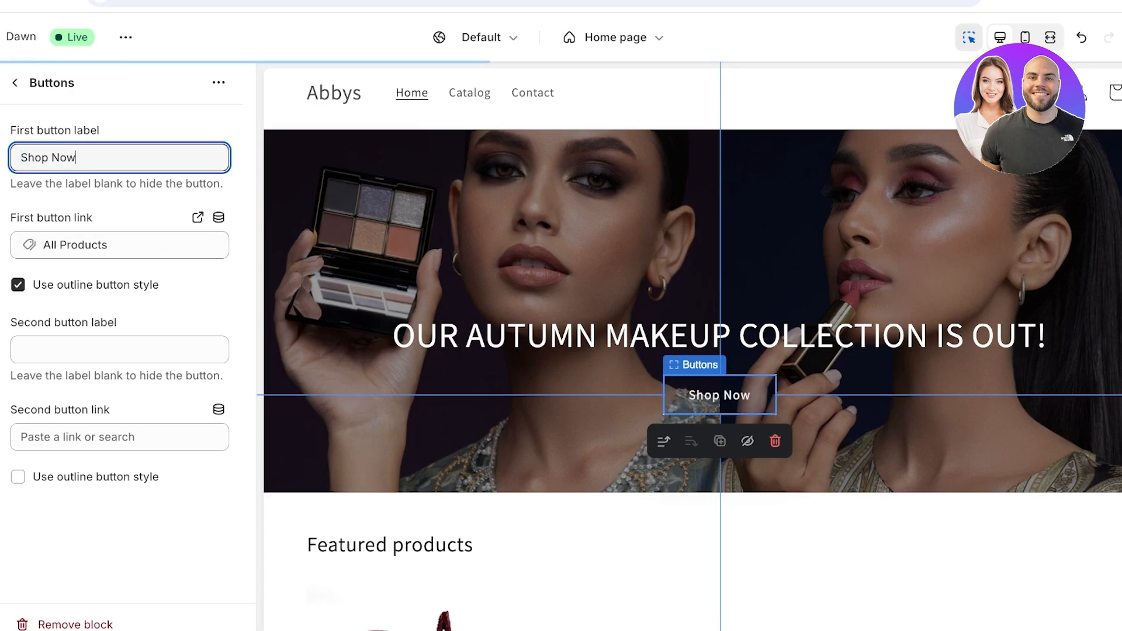
- Check the button's link options, keeping All Products, and return to the section list
left_click(67, 244)
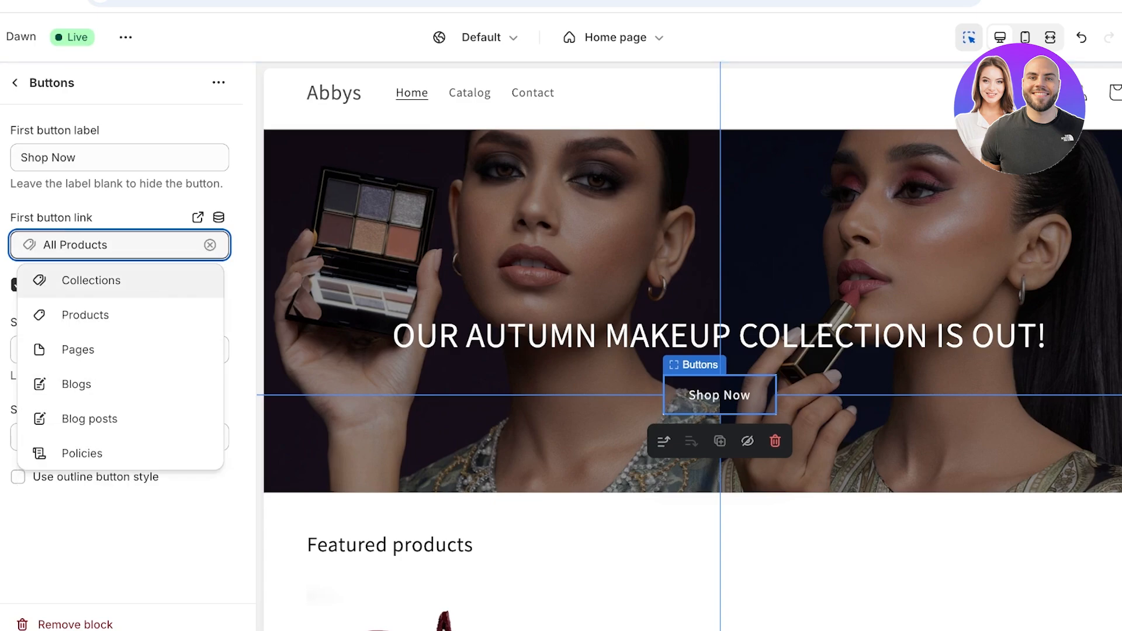
left_click(91, 281)
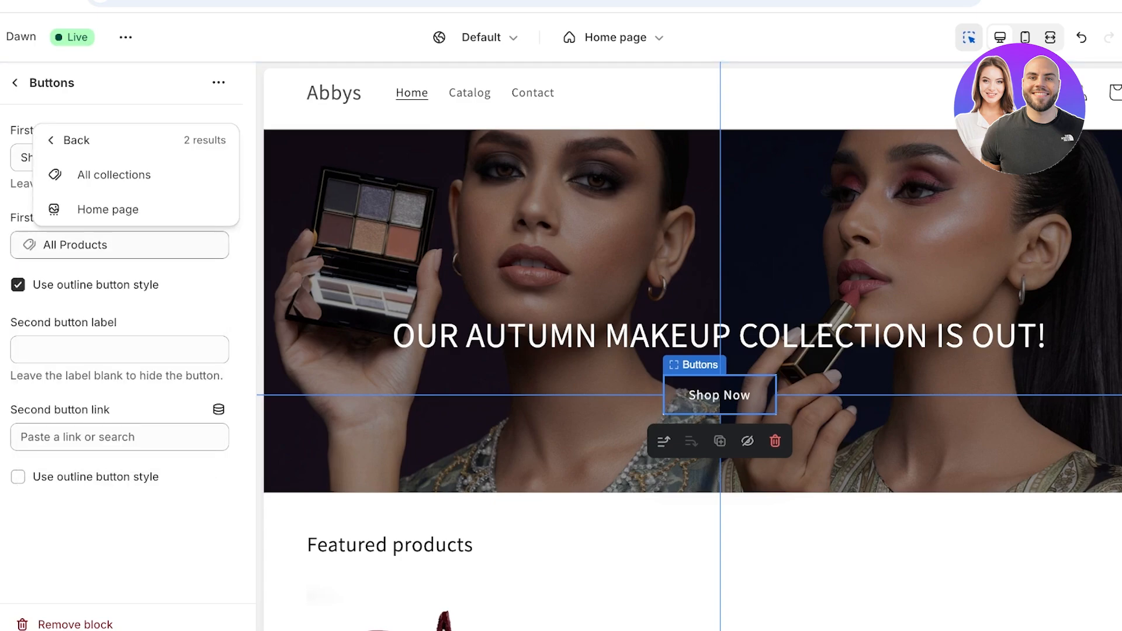
left_click(76, 140)
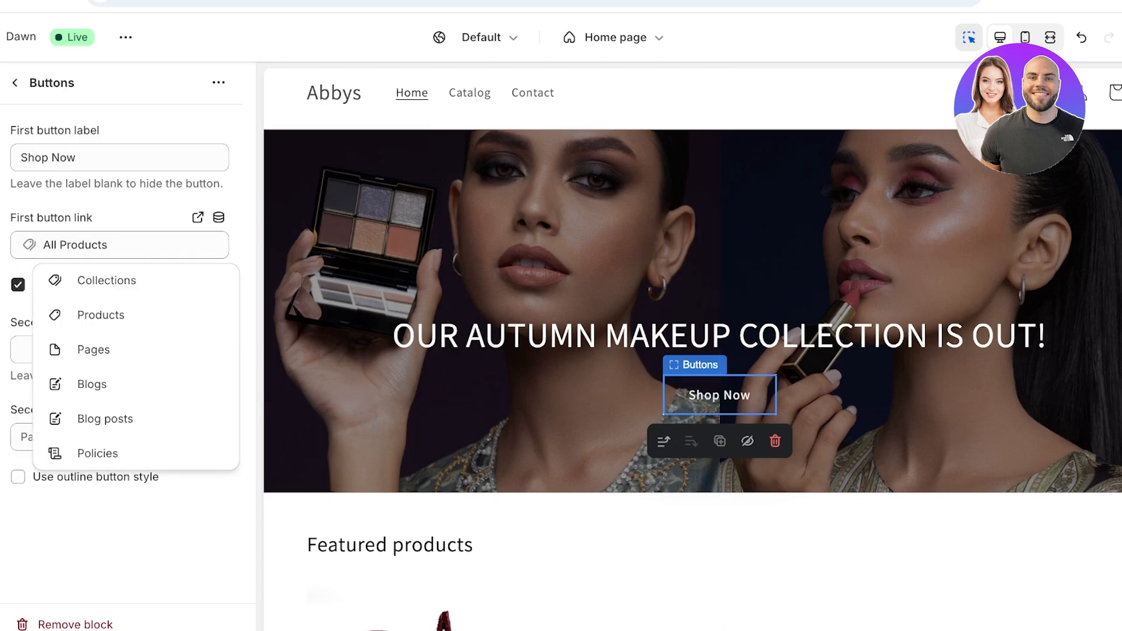
key("Escape")
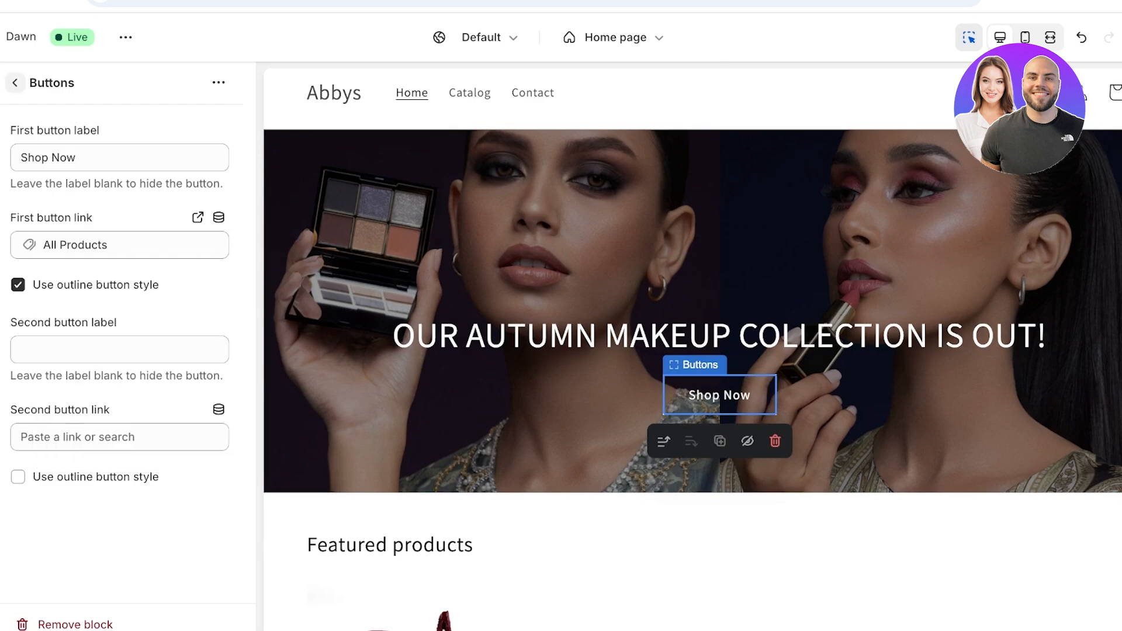
left_click(15, 83)
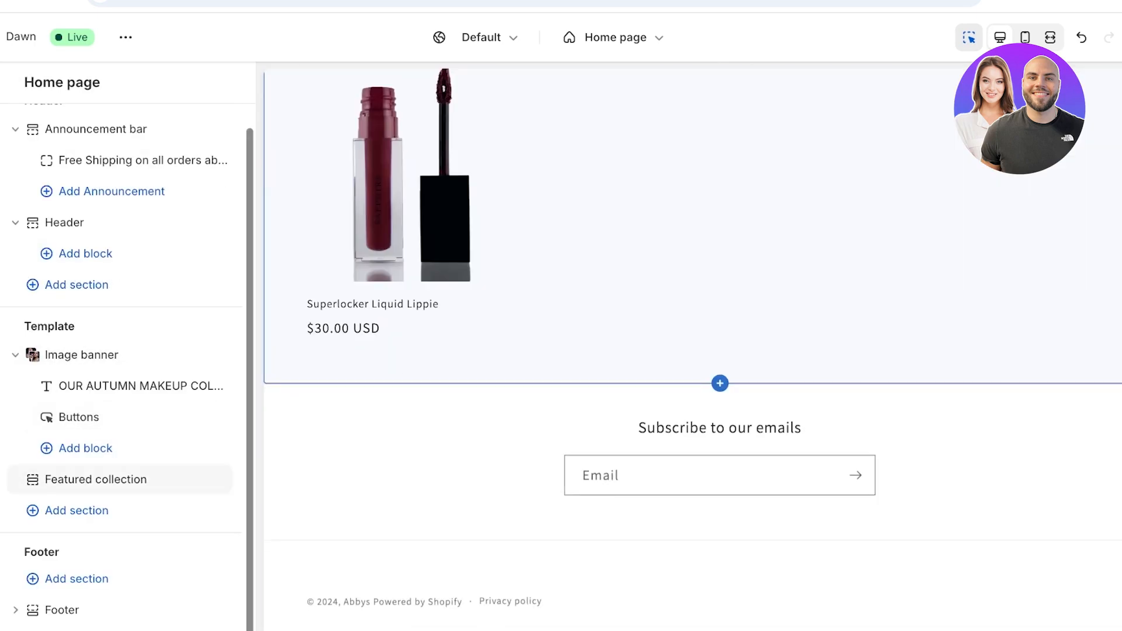
- Rename the Featured collection heading to 'Hot Sellers!' and start changing its collection
left_click(408, 382)
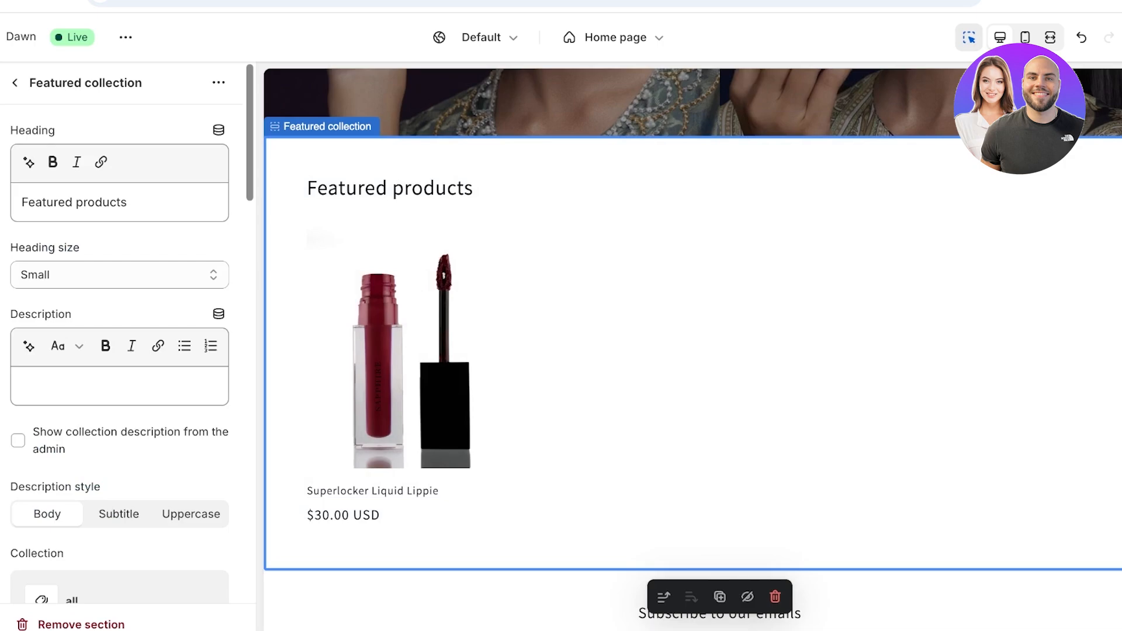
triple_click(75, 202)
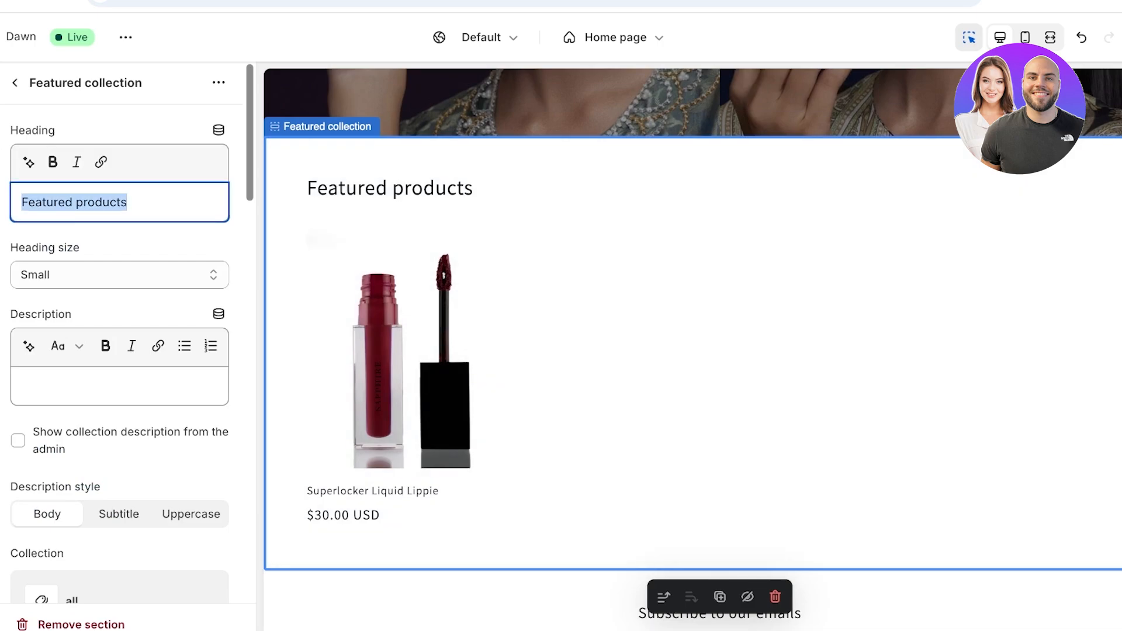
type("Ho")
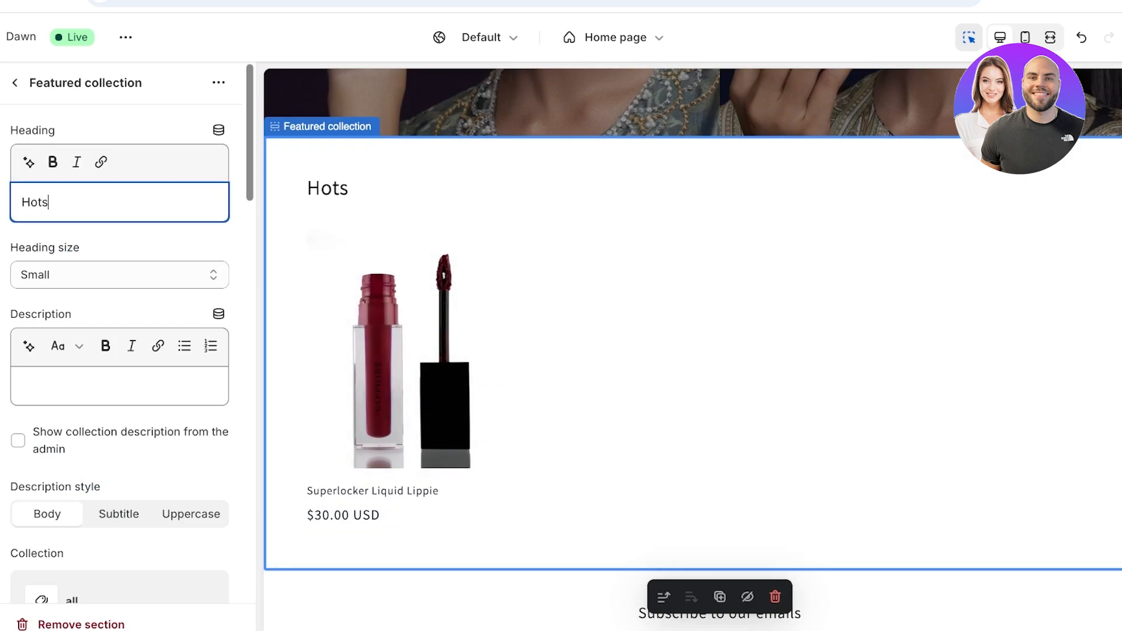
type("t Sellers")
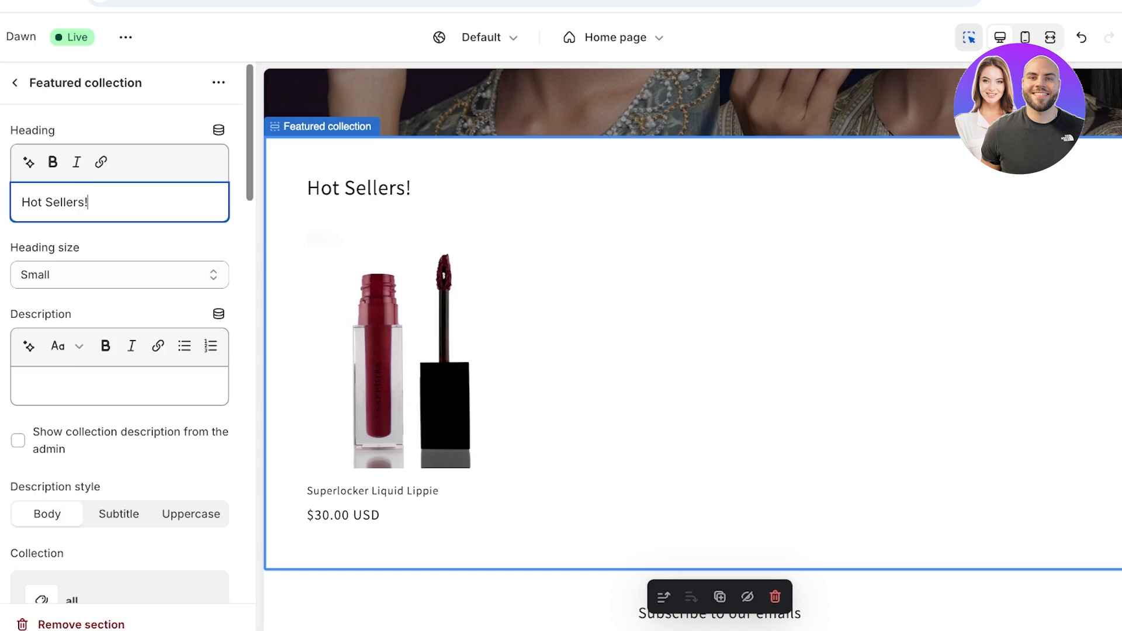
type("!")
scroll(120, 351, "down", 8)
scroll(120, 351, "up", 3)
left_click(119, 387)
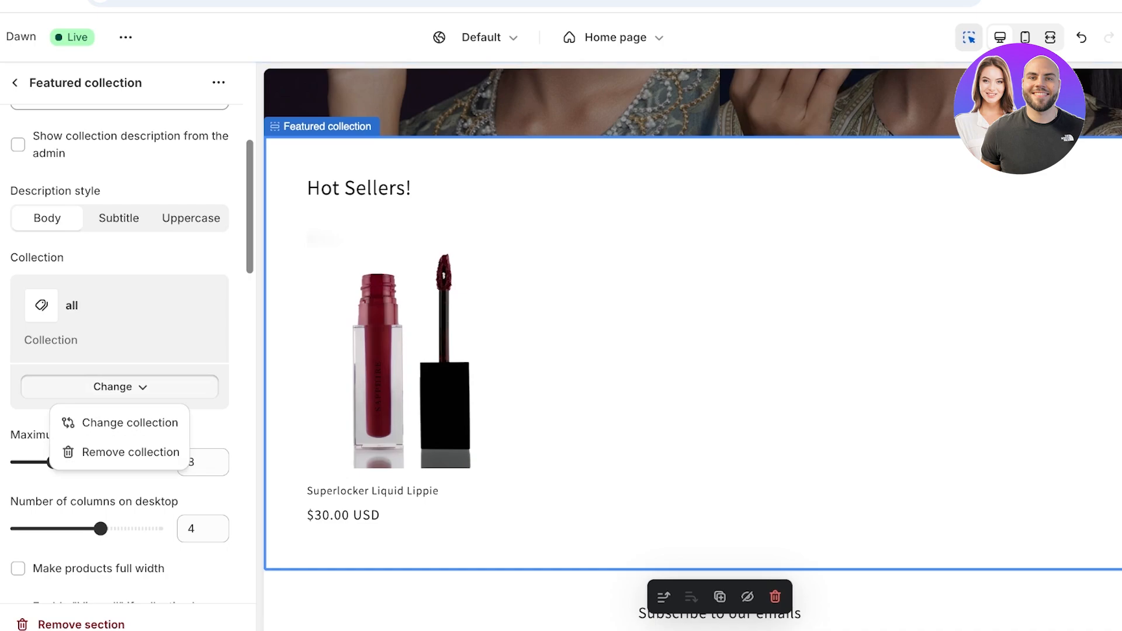
- Set the footer colour scheme to the near-black Scheme 4
left_click(15, 83)
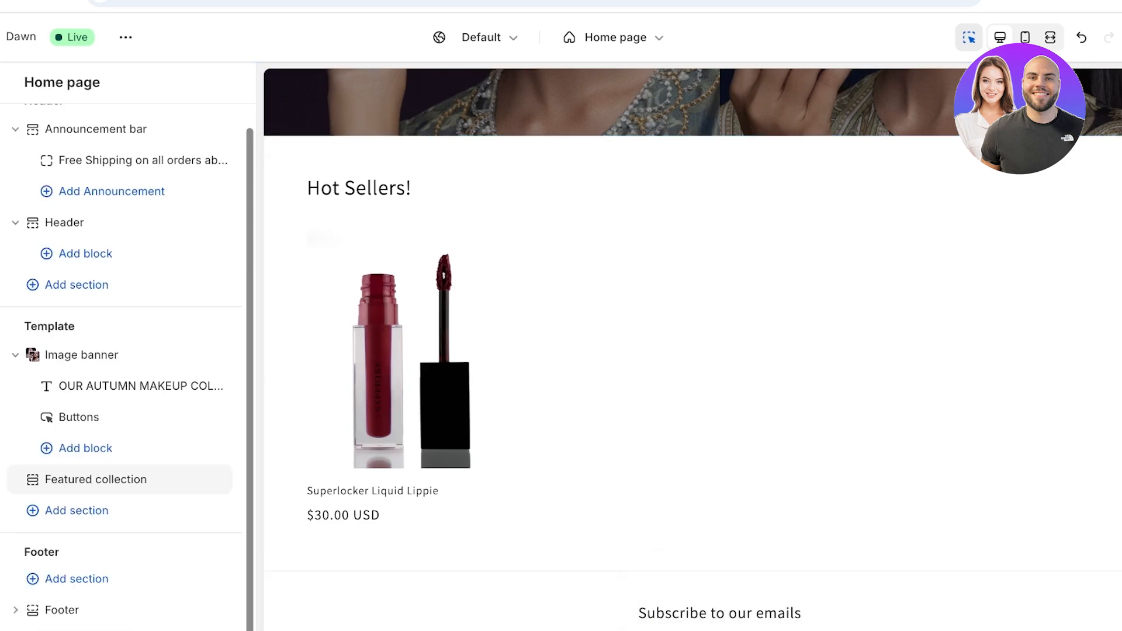
scroll(692, 444, "down", 3)
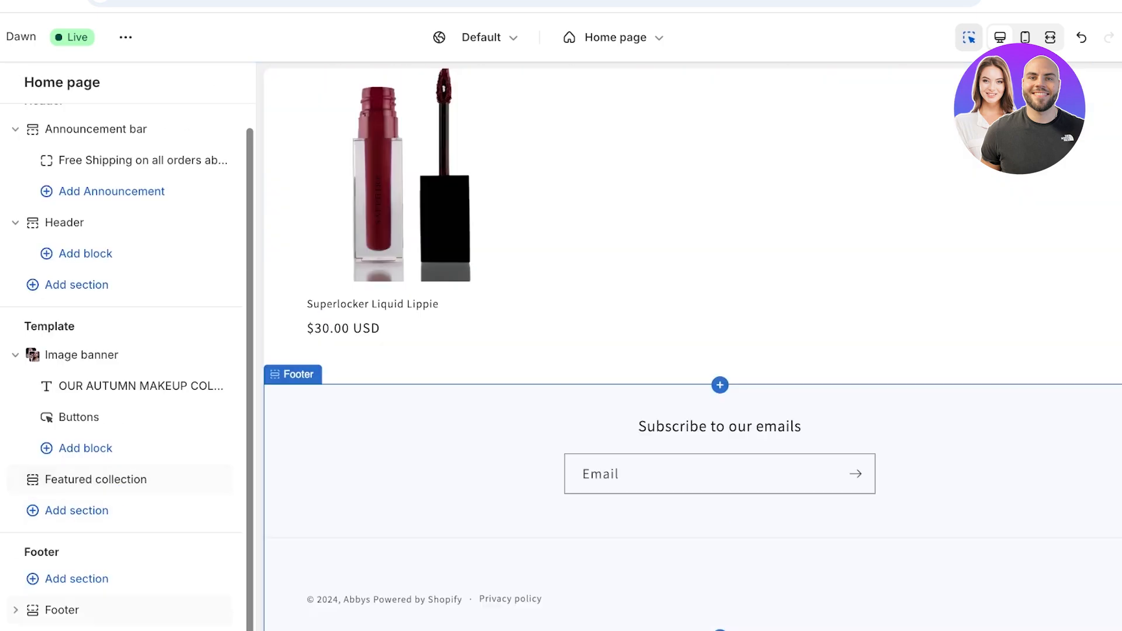
left_click(693, 508)
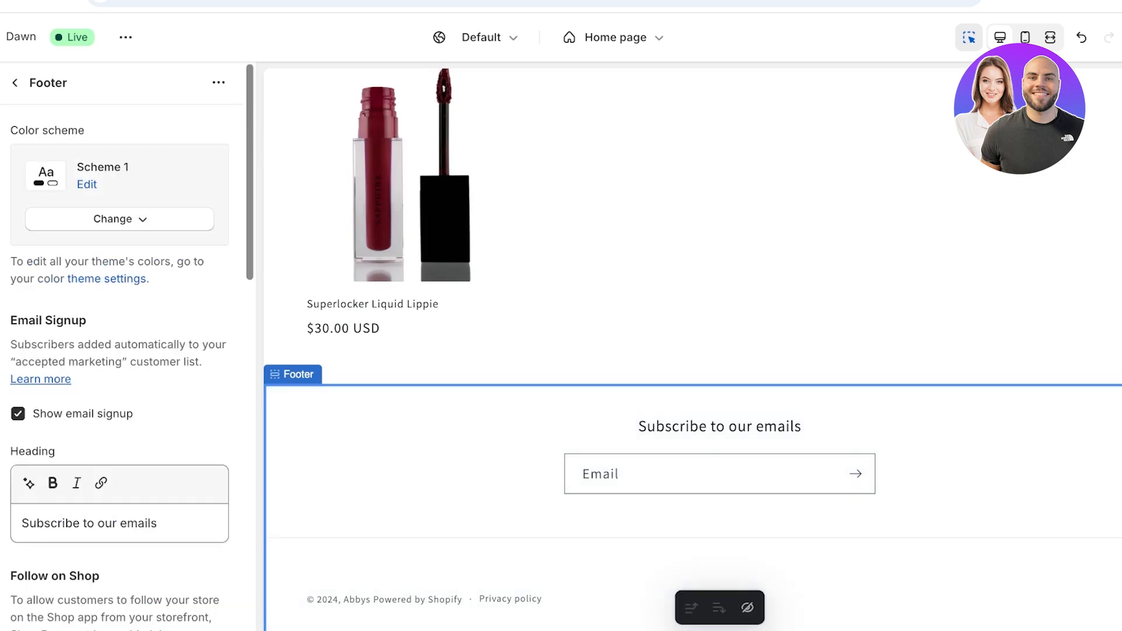
left_click(120, 218)
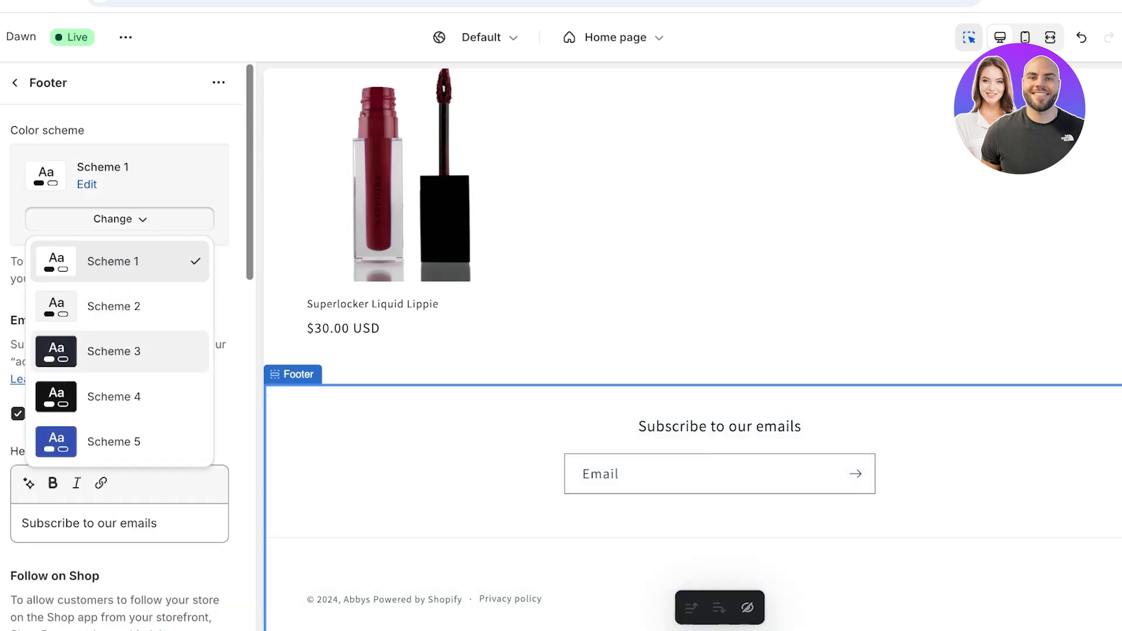
left_click(112, 351)
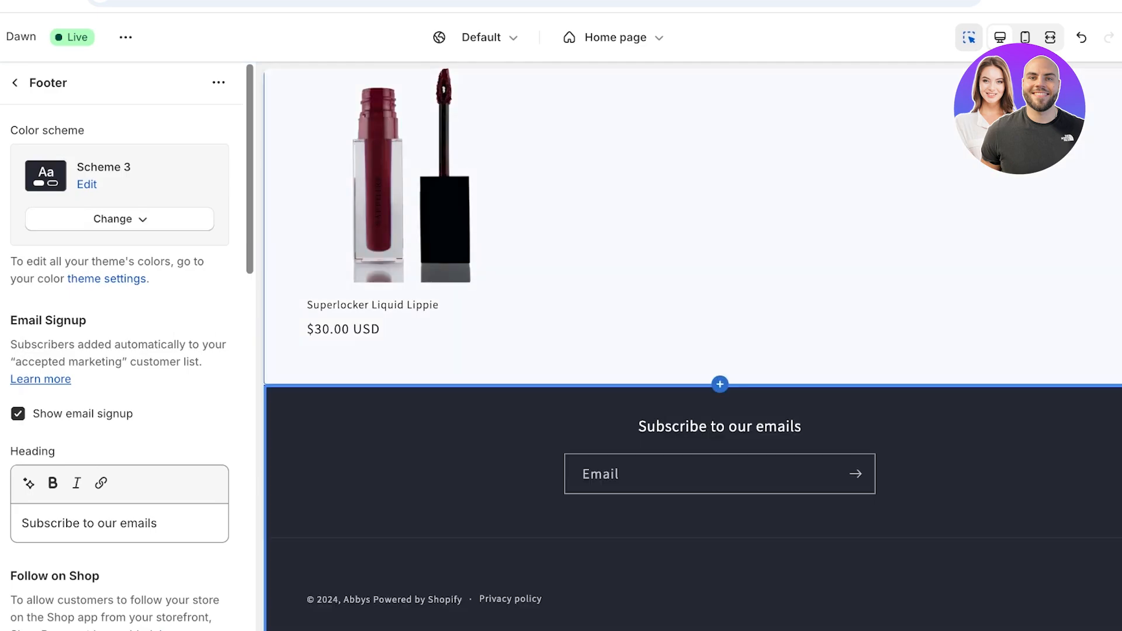
left_click(119, 219)
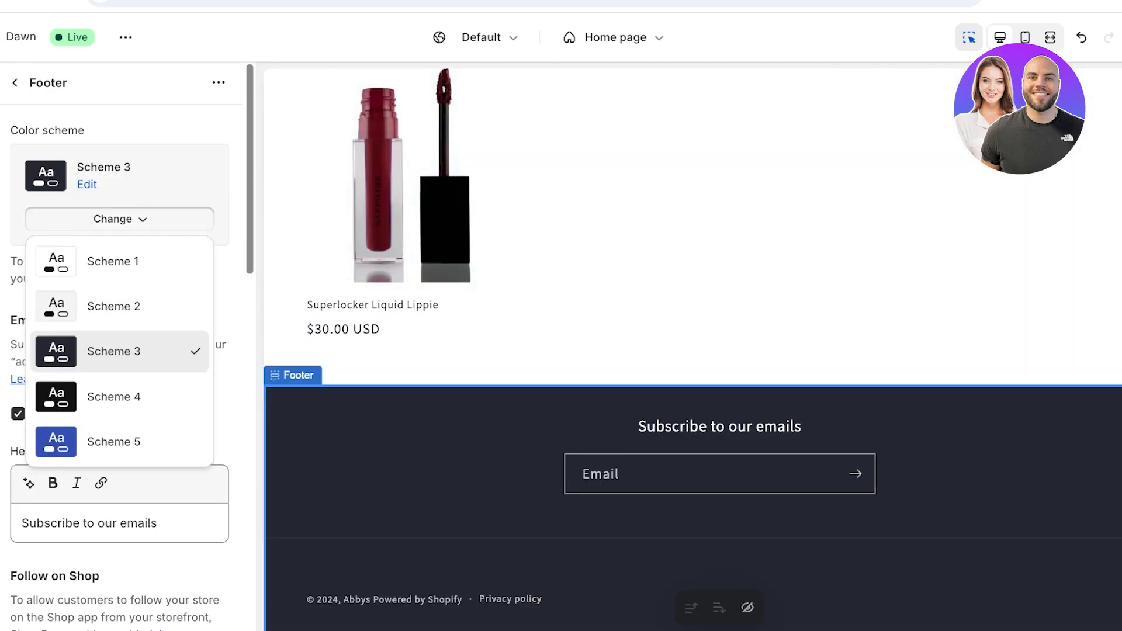
left_click(114, 397)
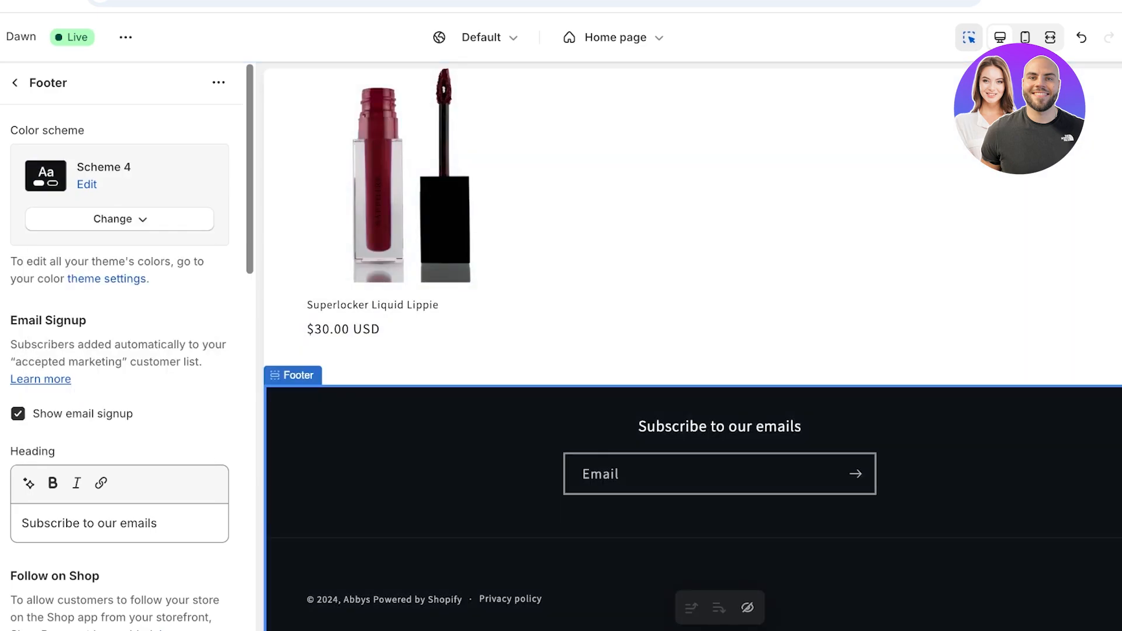
- Select the Featured collection section, then go back to the Home page section list
scroll(122, 351, "down", 15)
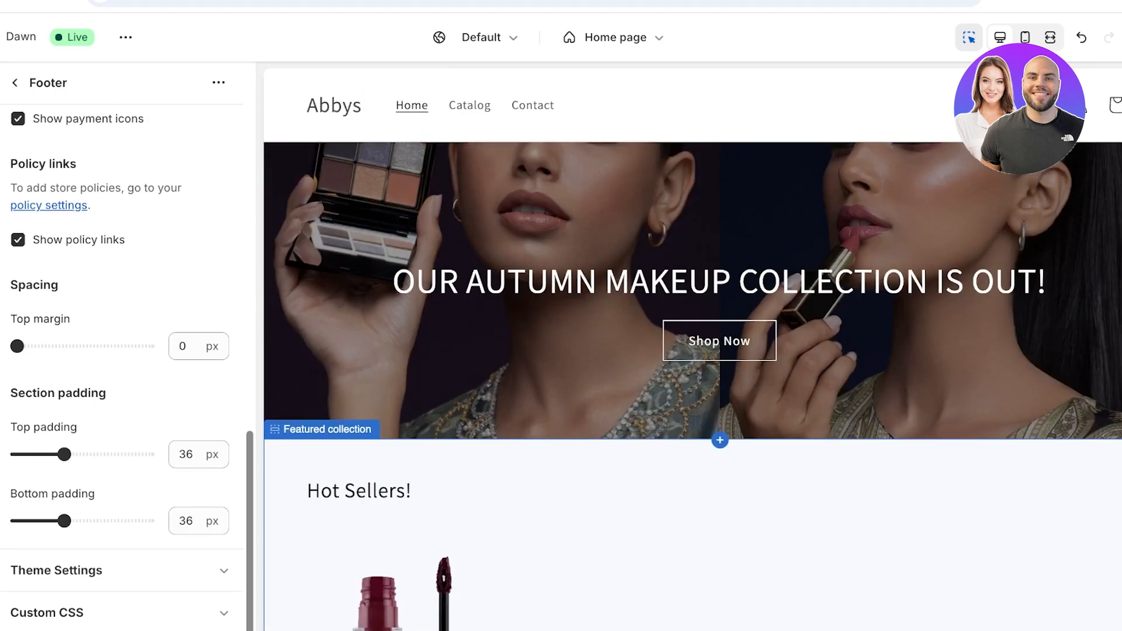
scroll(467, 497, "up", 2)
left_click(468, 555)
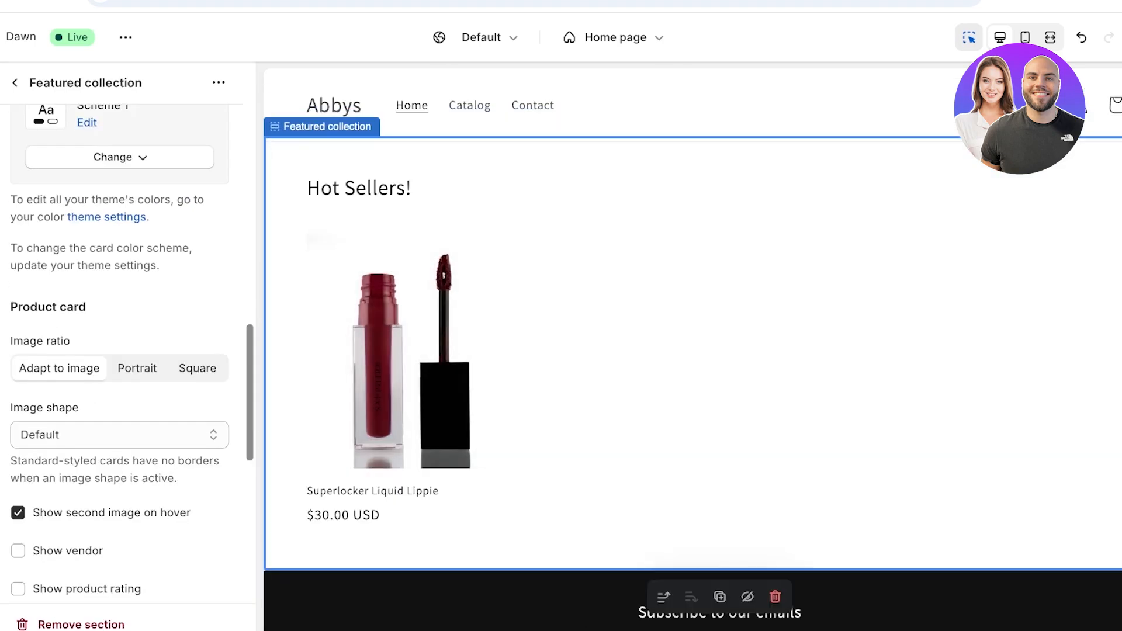
left_click(16, 83)
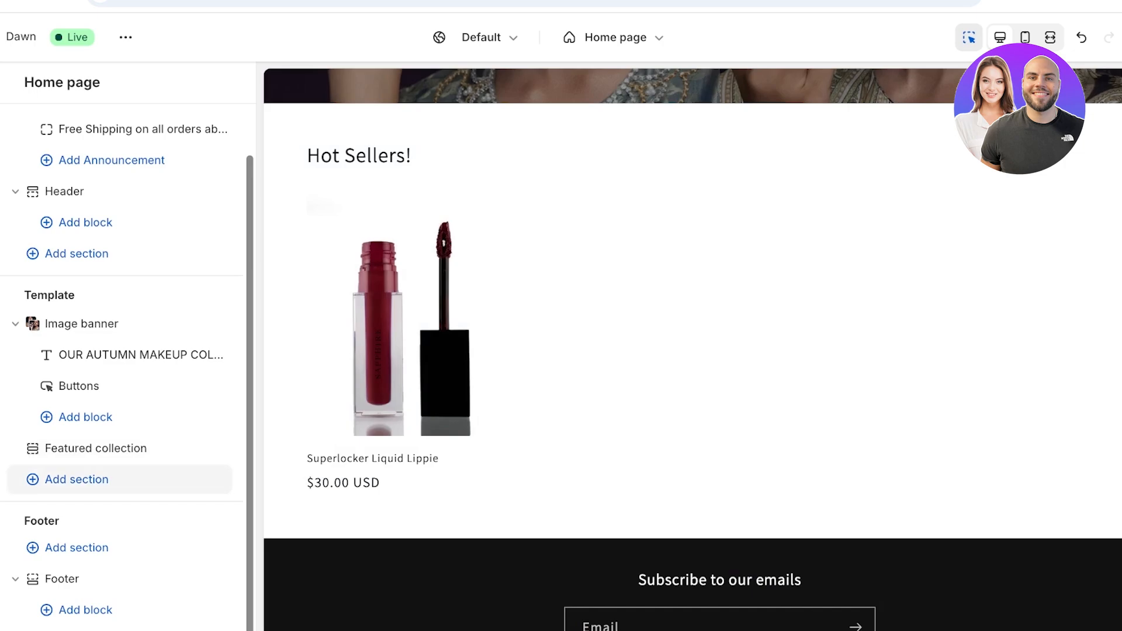
- Add a Rich text section below the Hot Sellers! featured collection
left_click(77, 480)
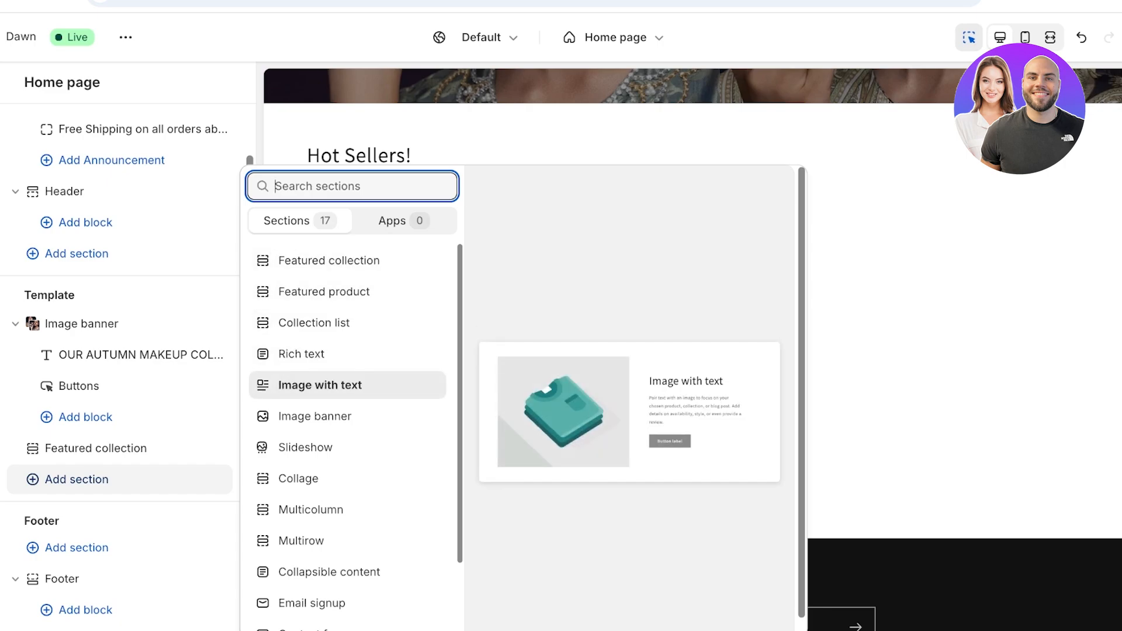
left_click(302, 355)
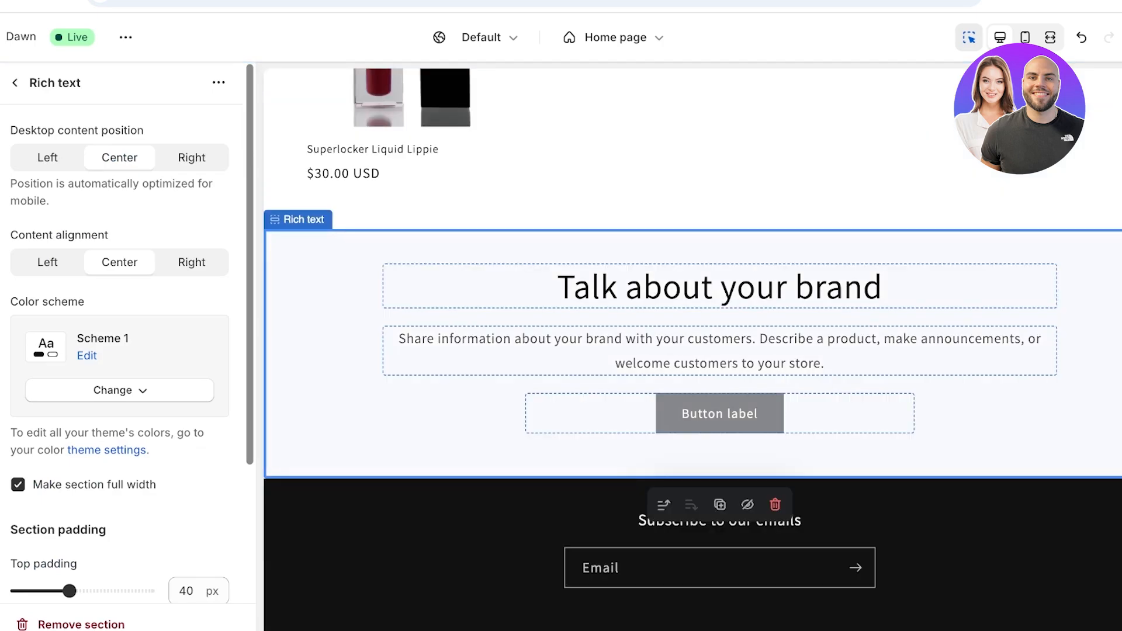
- Change the Rich text heading to 'History of our Lipsticks'
left_click(719, 286)
triple_click(33, 202)
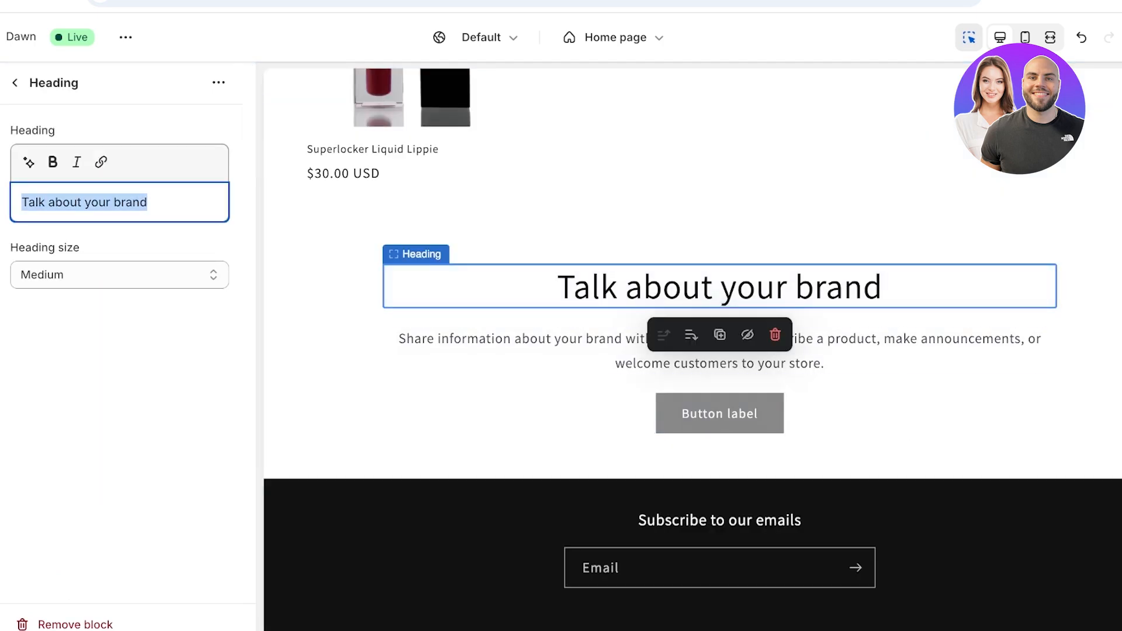
type("A")
key("BackSpace")
type("S")
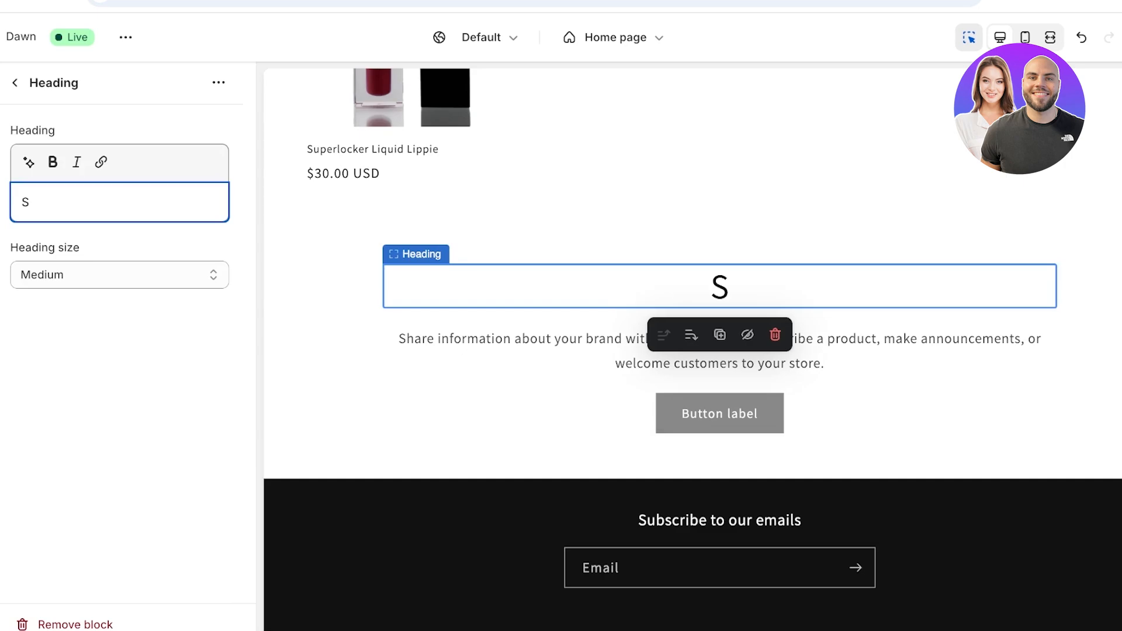
key("BackSpace")
type("History of our ")
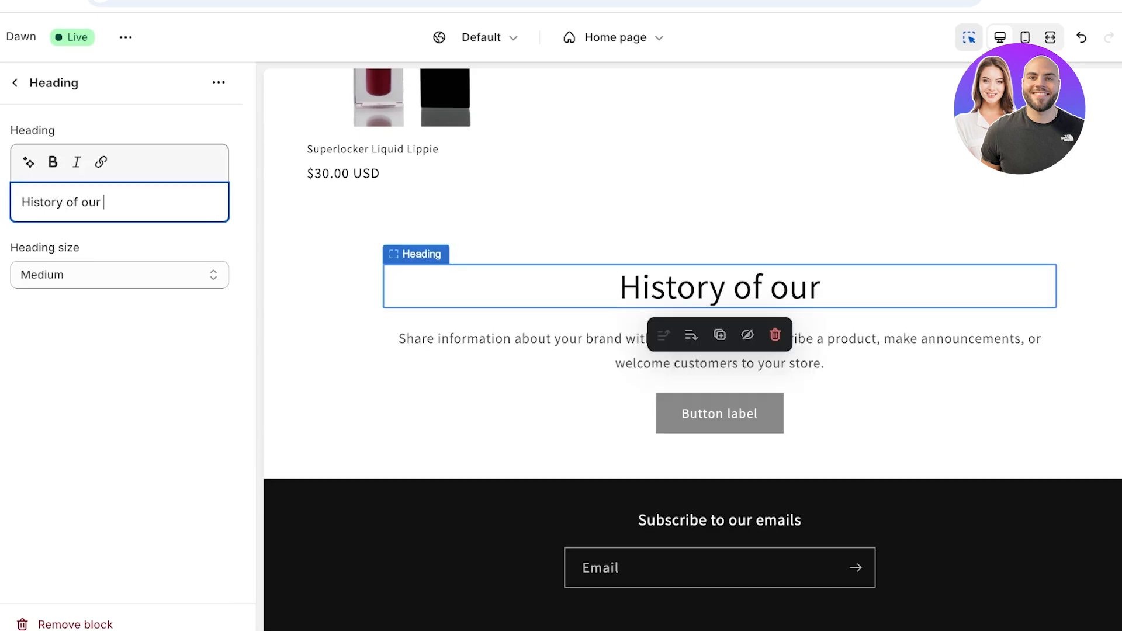
type("Lipsticks")
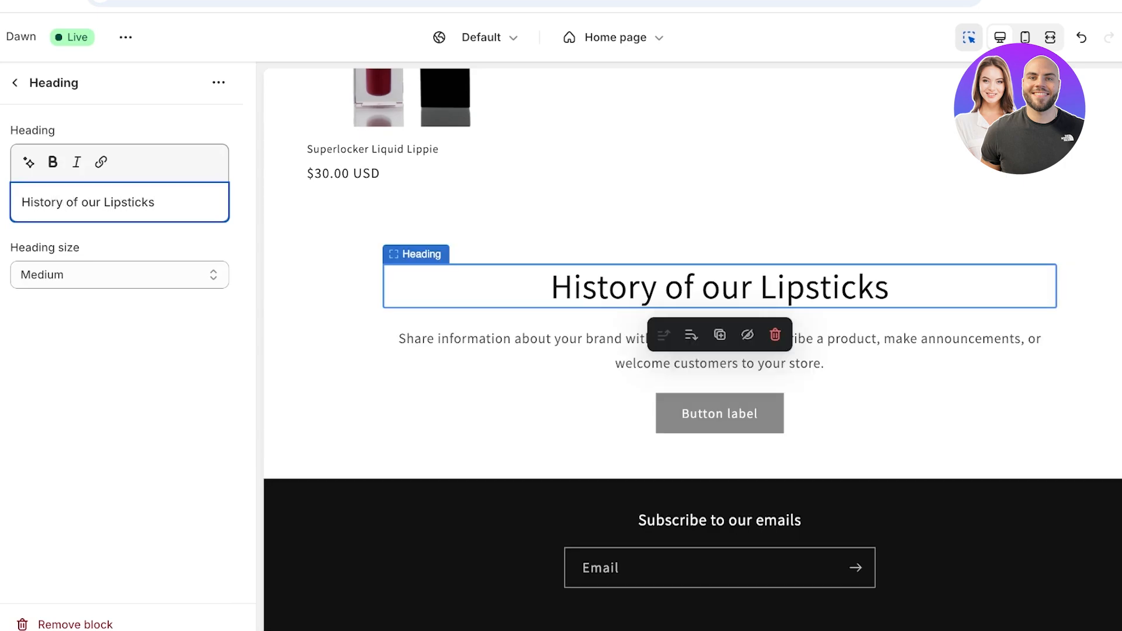
- Select all of the Text block's placeholder description
left_click(503, 350)
left_click(173, 253)
key("super+a")
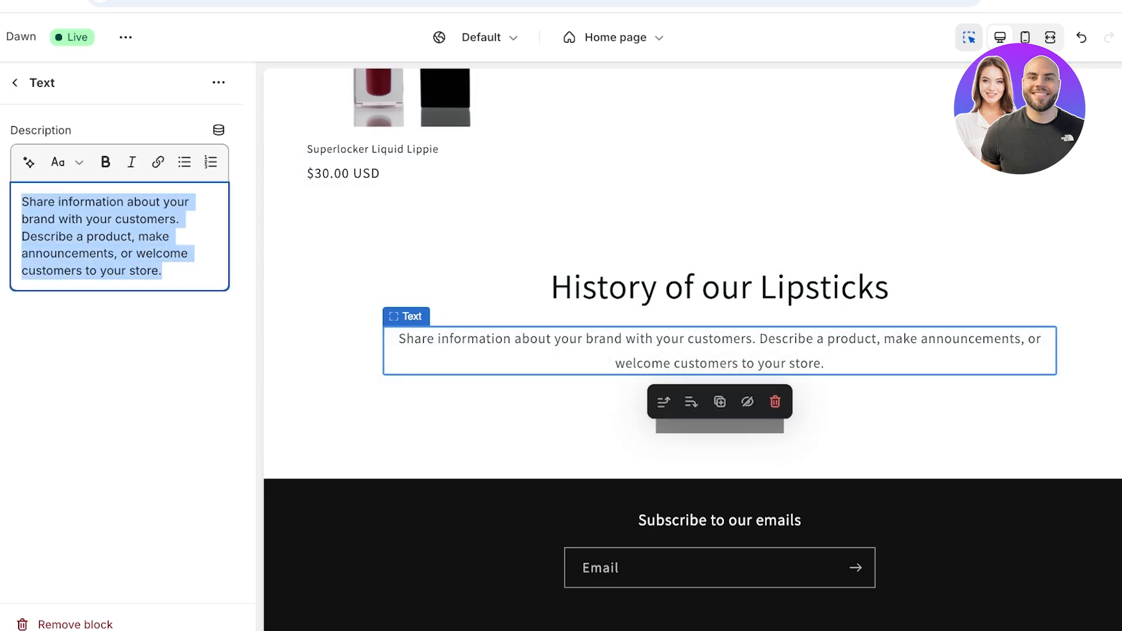
left_click(28, 162)
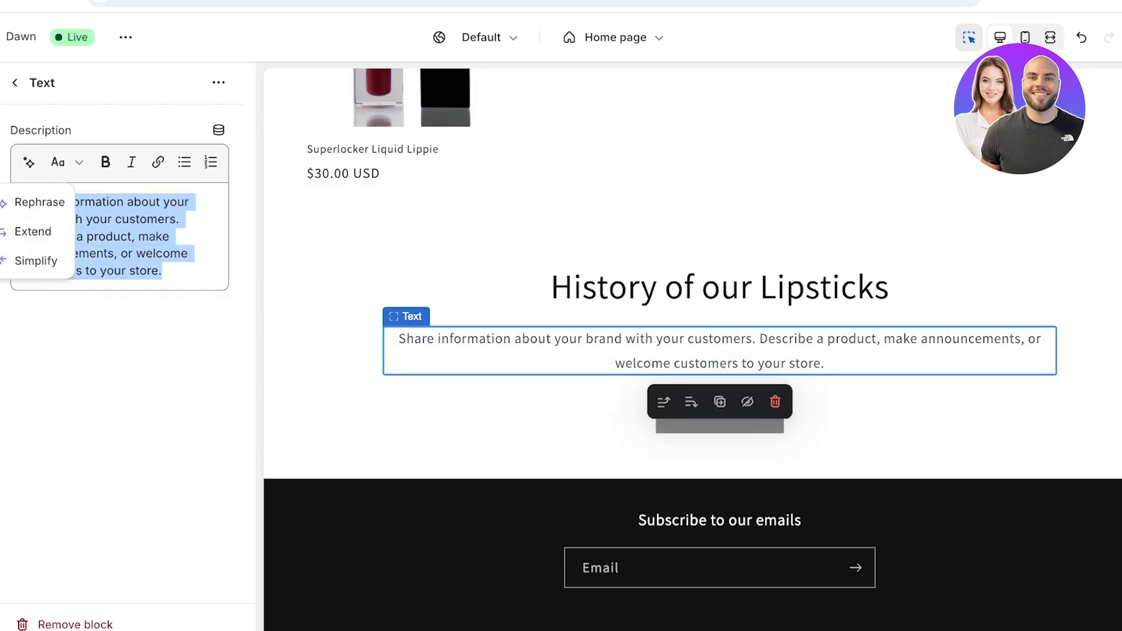
key("Escape")
- Replace the description with the third AI suggestion from the prompt 'A short story about the history of our makeuo brand'
key("BackSpace")
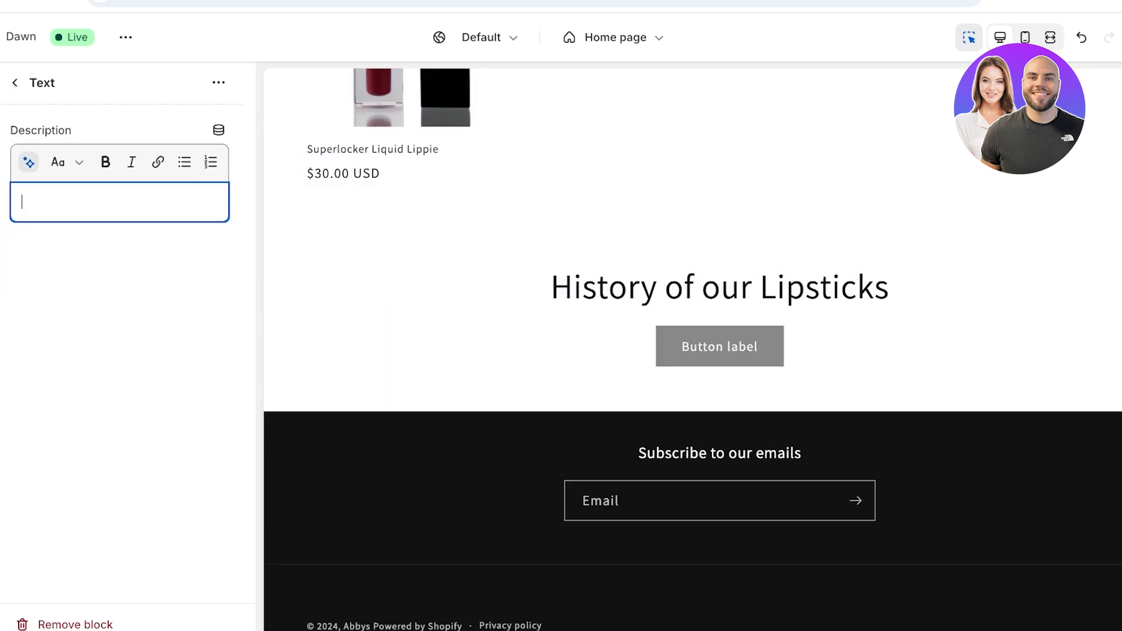
left_click(28, 162)
type("A")
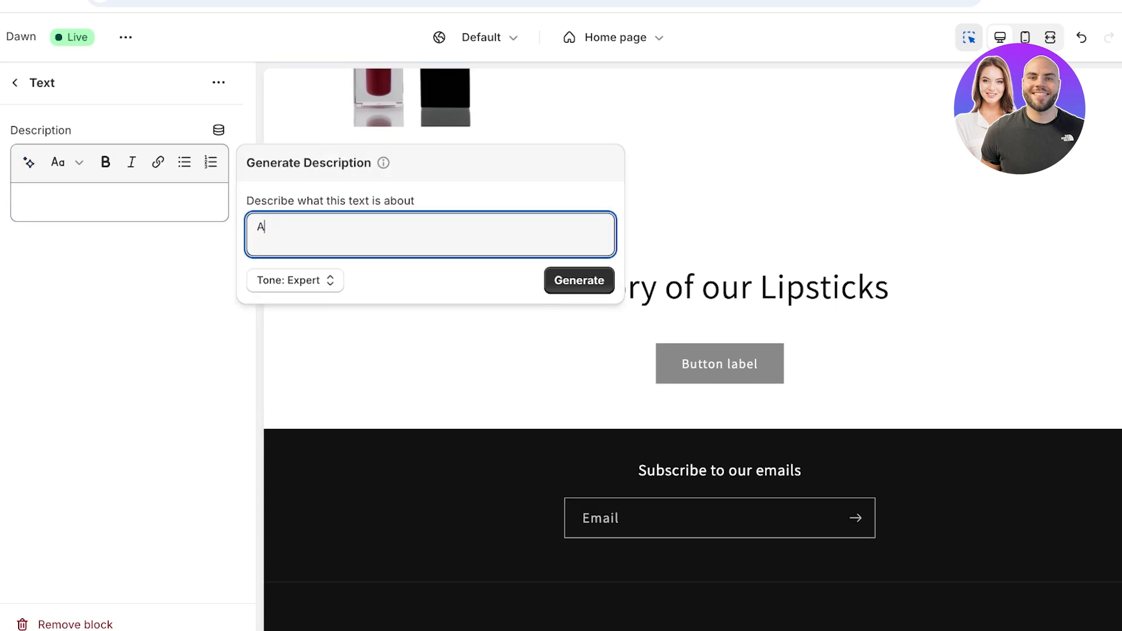
key("BackSpace")
type("A short story about the his")
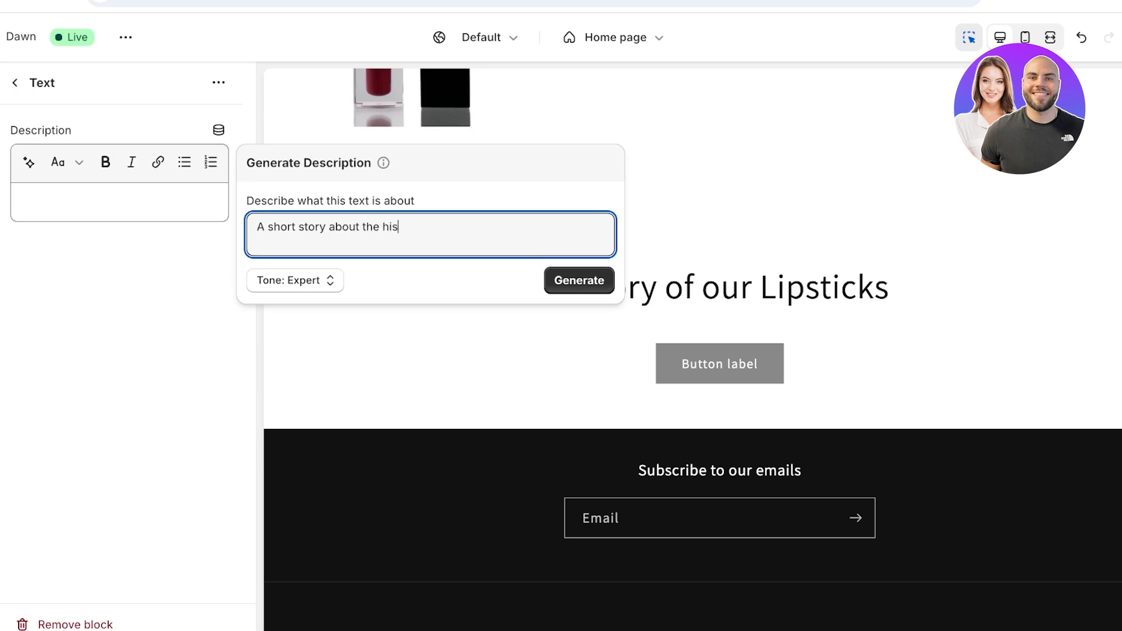
type("tory of our makeuo ")
type("brand")
key("Return")
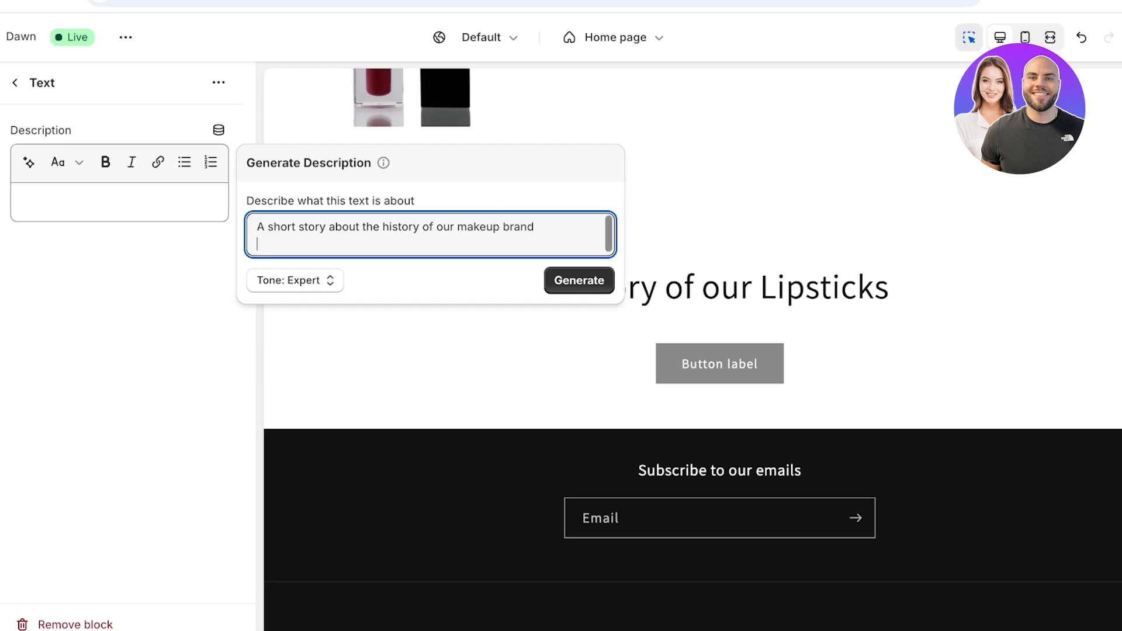
left_click(579, 280)
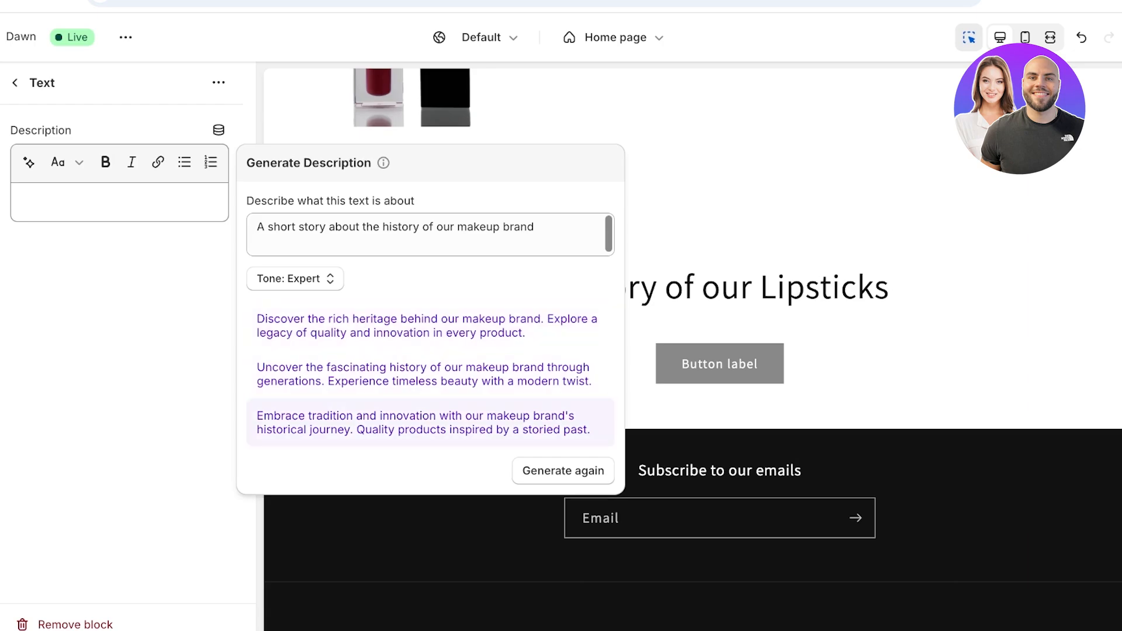
left_click(423, 423)
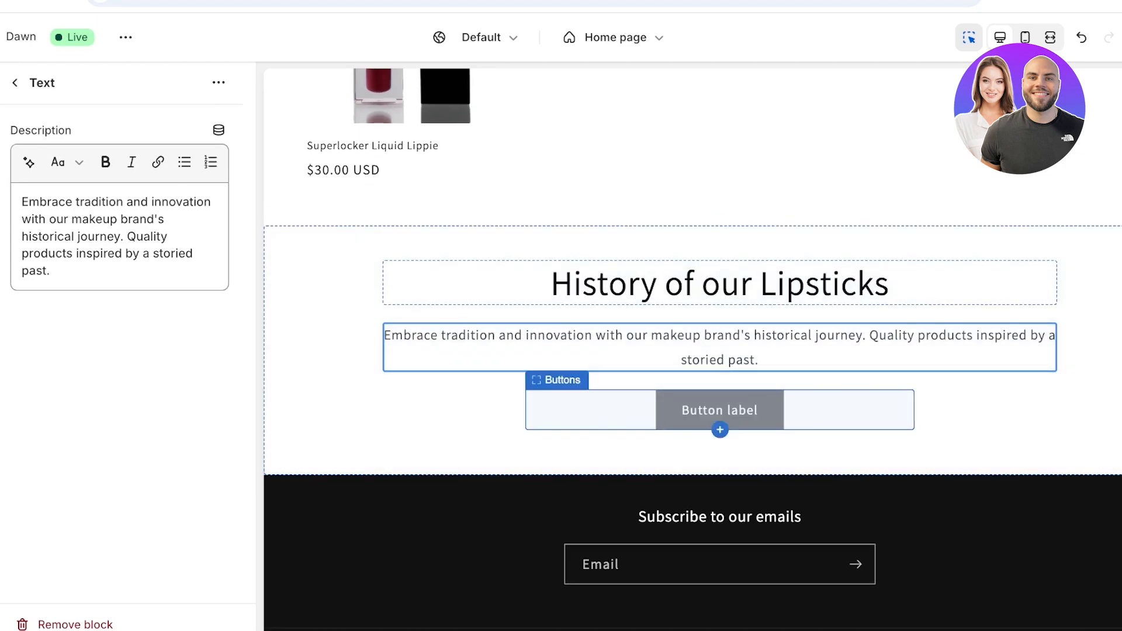
- Clear the History section's first button label so no button shows, then open Add section
left_click(686, 410)
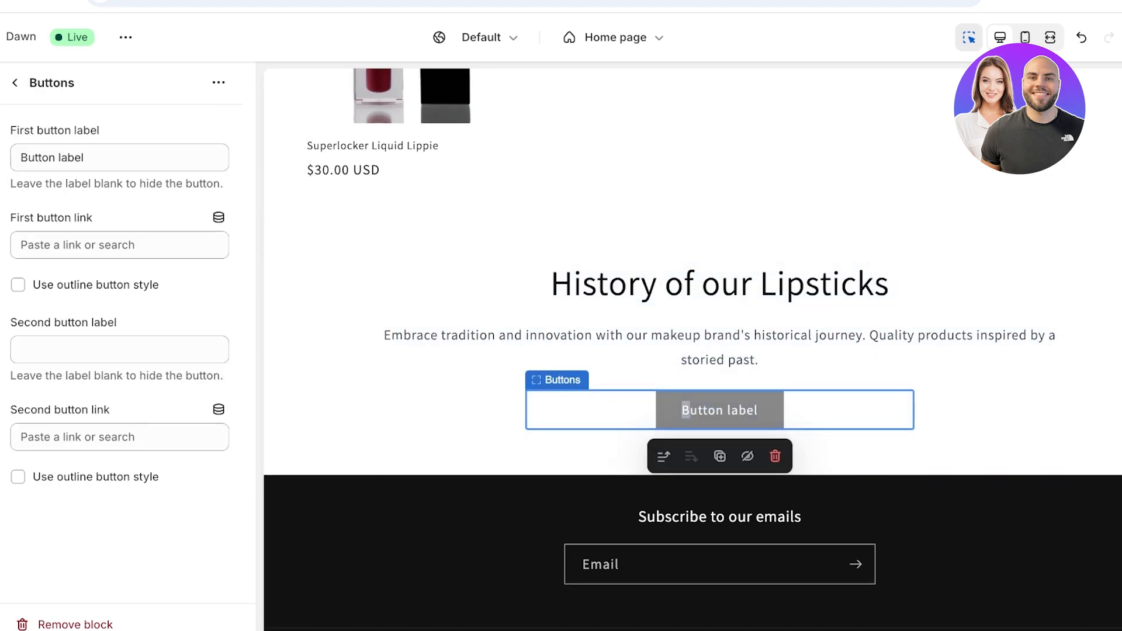
left_click(686, 410)
key("BackSpace")
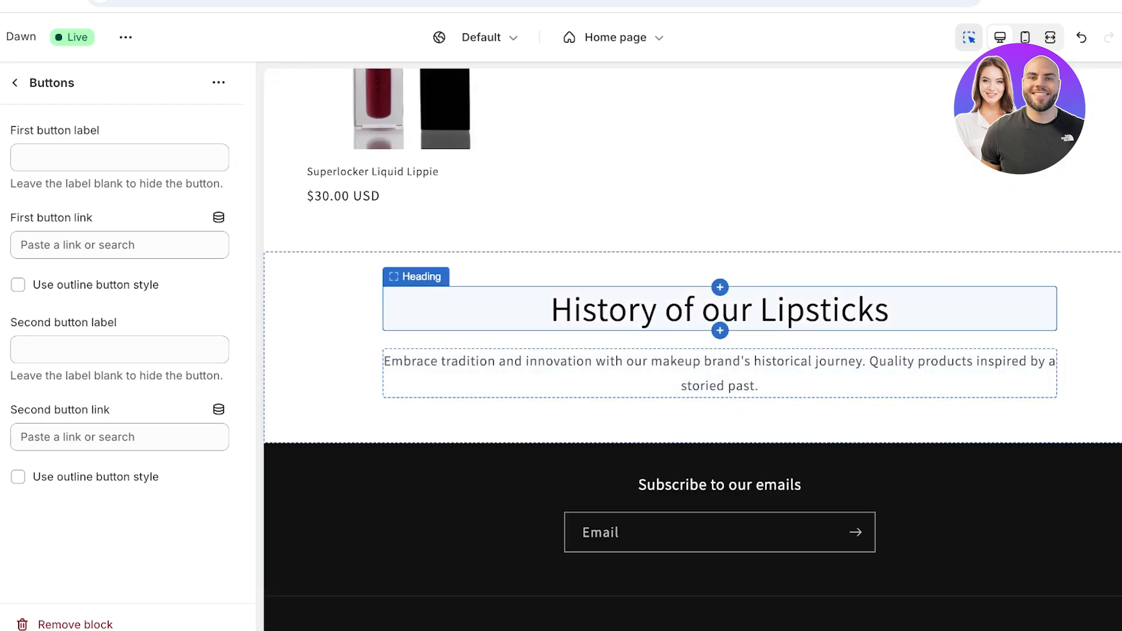
left_click(15, 83)
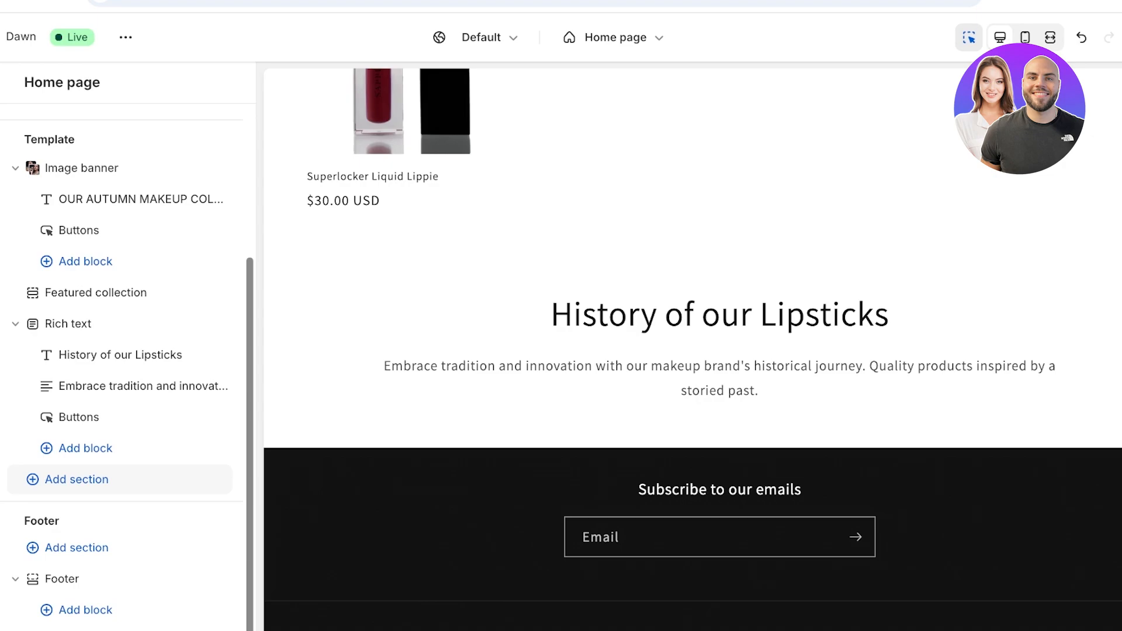
left_click(76, 479)
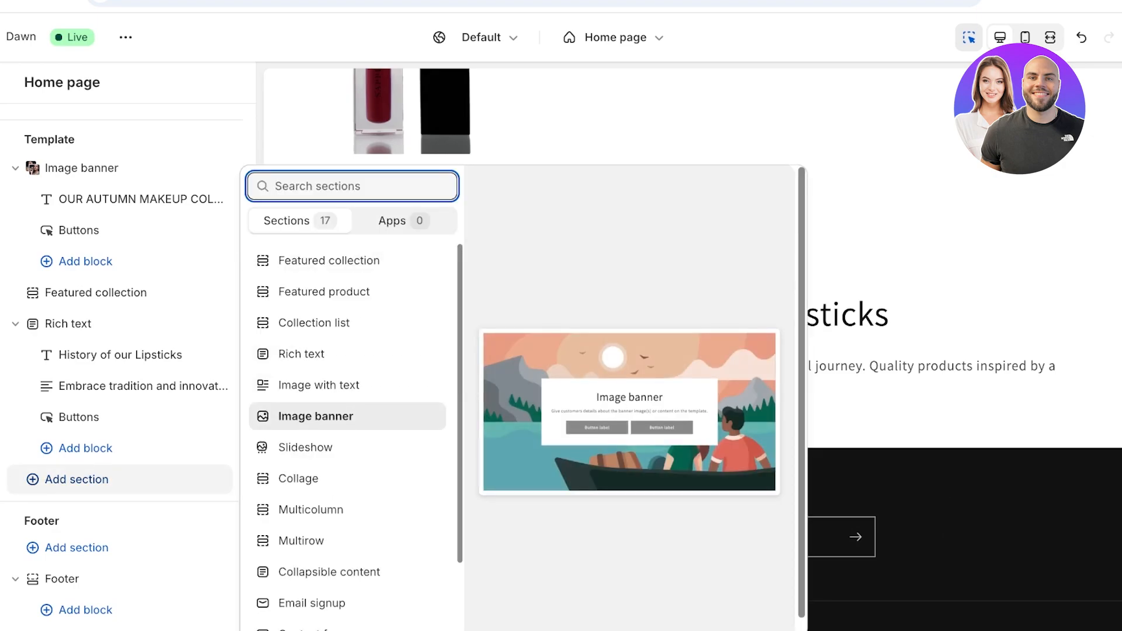
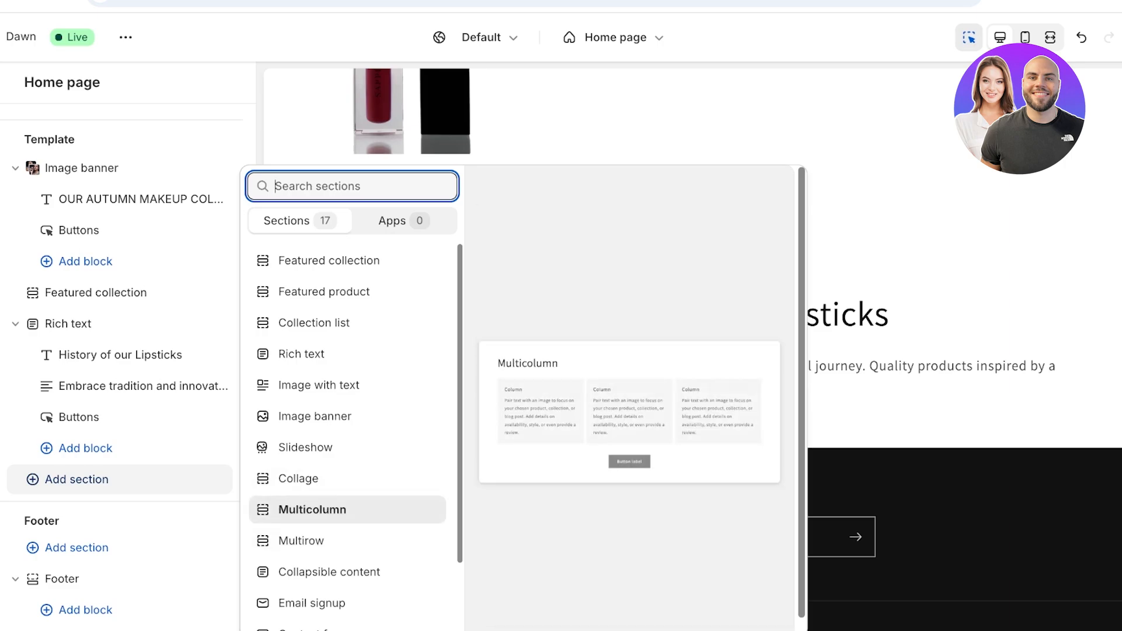
- Add a Multicolumn section to the home page and give its first column an image
left_click(348, 509)
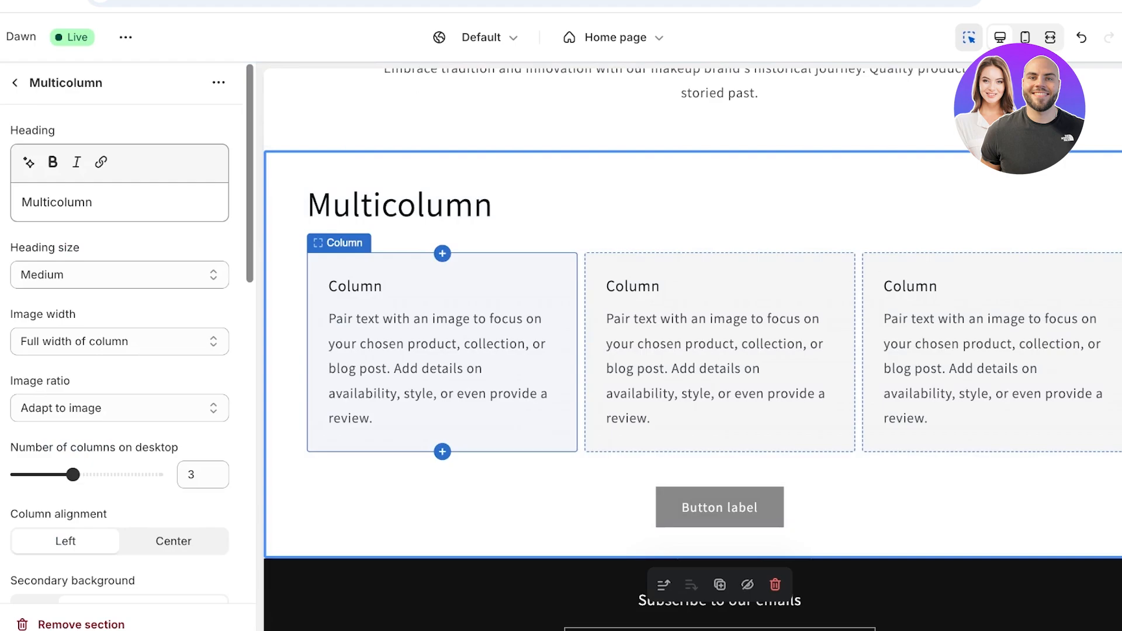
left_click(409, 356)
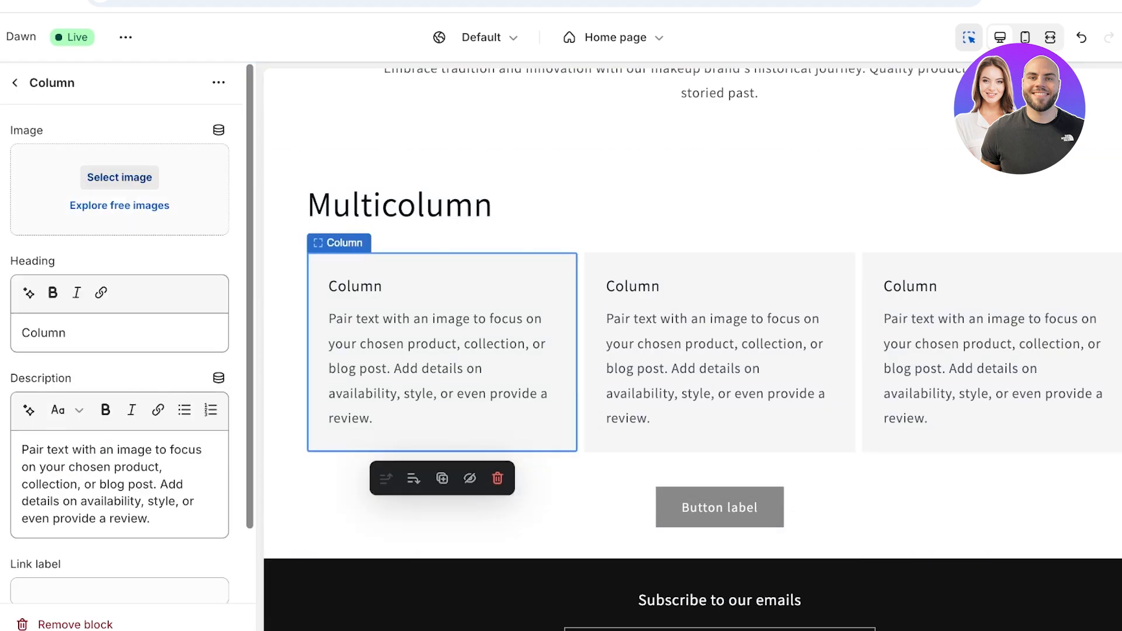
left_click(120, 177)
left_click(915, 384)
left_click(959, 570)
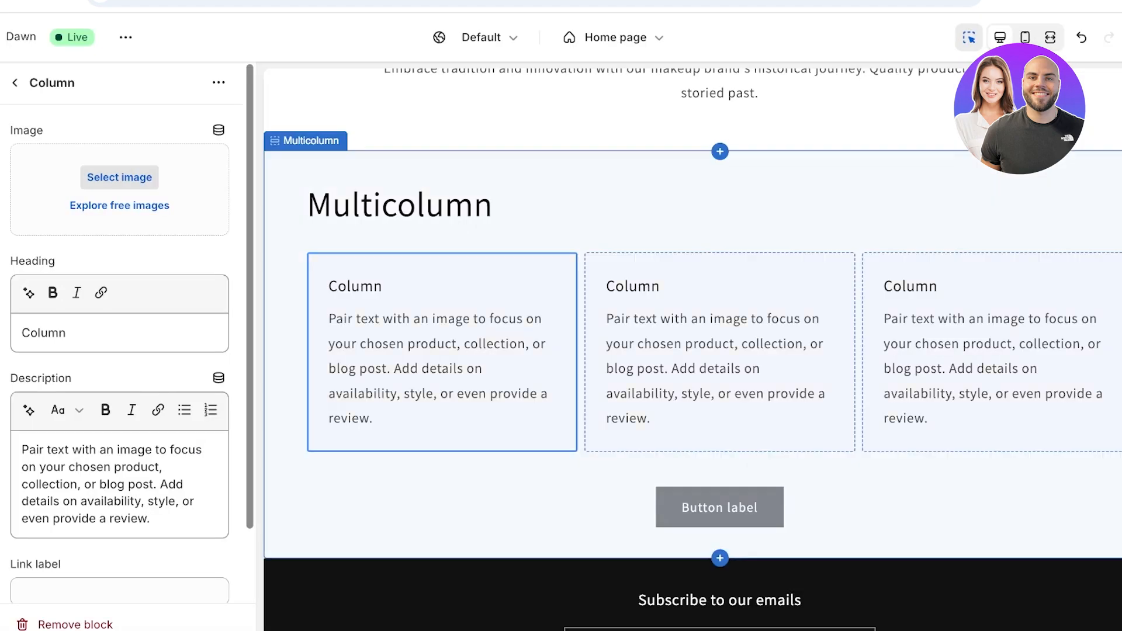
- Set the second column to the Makeup photo and the third column to MNGO4019
left_click(719, 368)
left_click(119, 177)
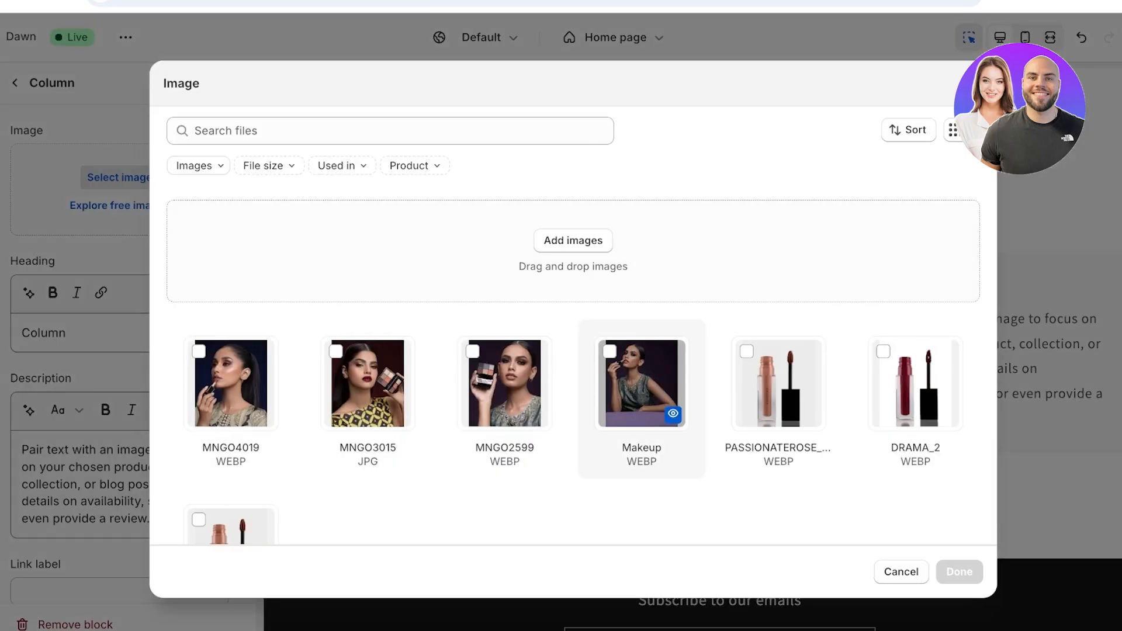
left_click(641, 384)
left_click(959, 571)
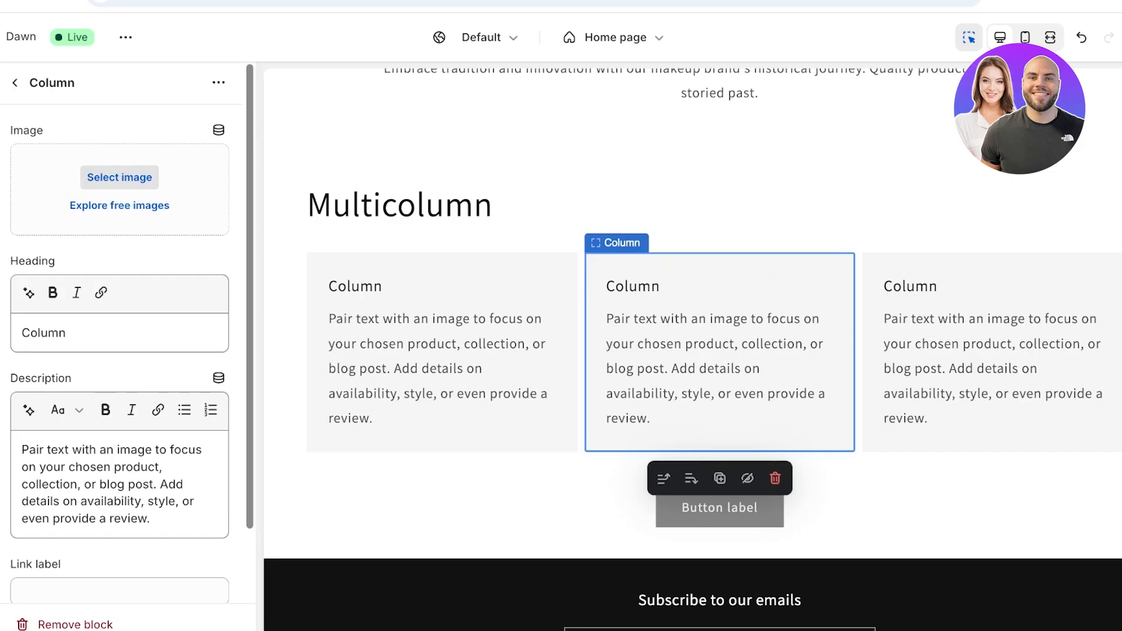
left_click(120, 177)
left_click(232, 384)
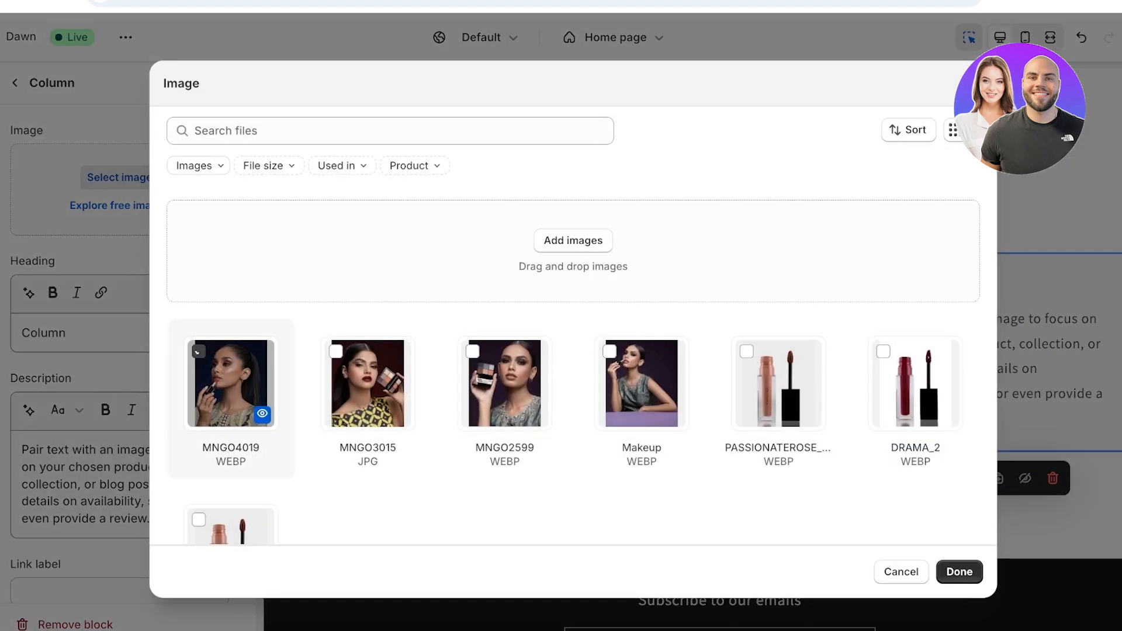
left_click(959, 571)
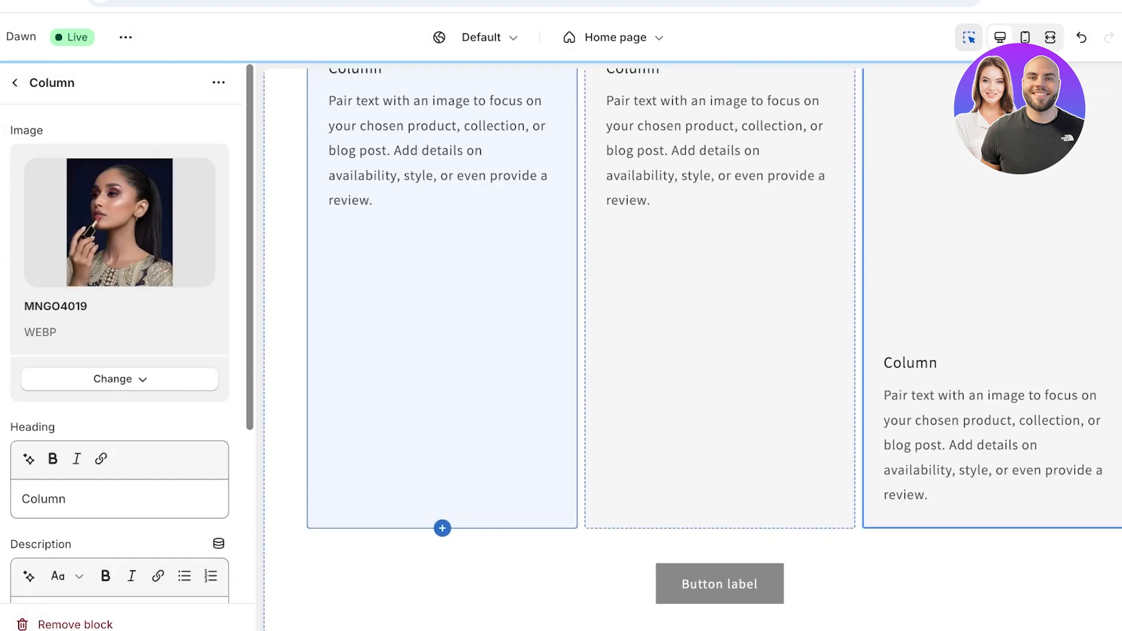
scroll(643, 350, "up", 3)
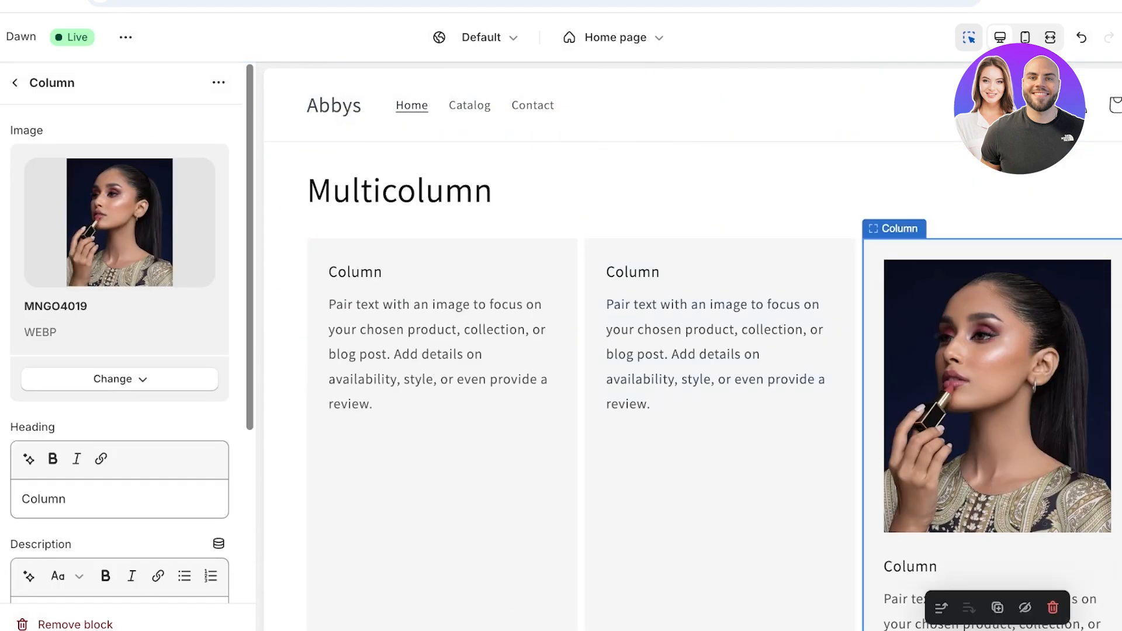
- Replace the Multicolumn section heading with 'Customer Reviews :'
left_click(15, 83)
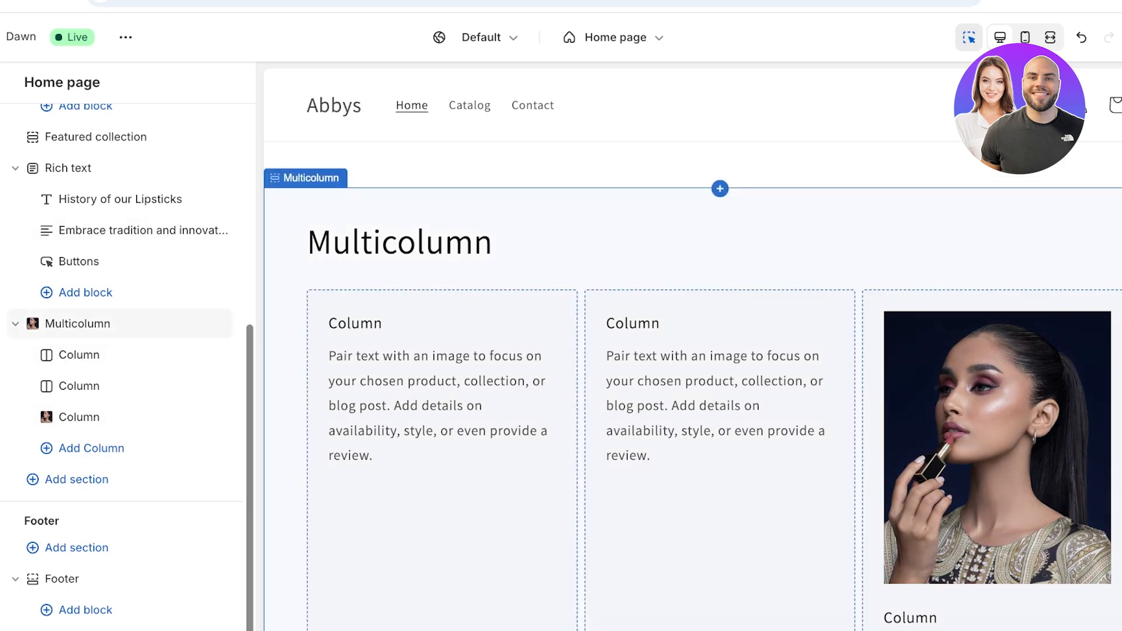
left_click(400, 242)
double_click(57, 202)
key("BackSpace")
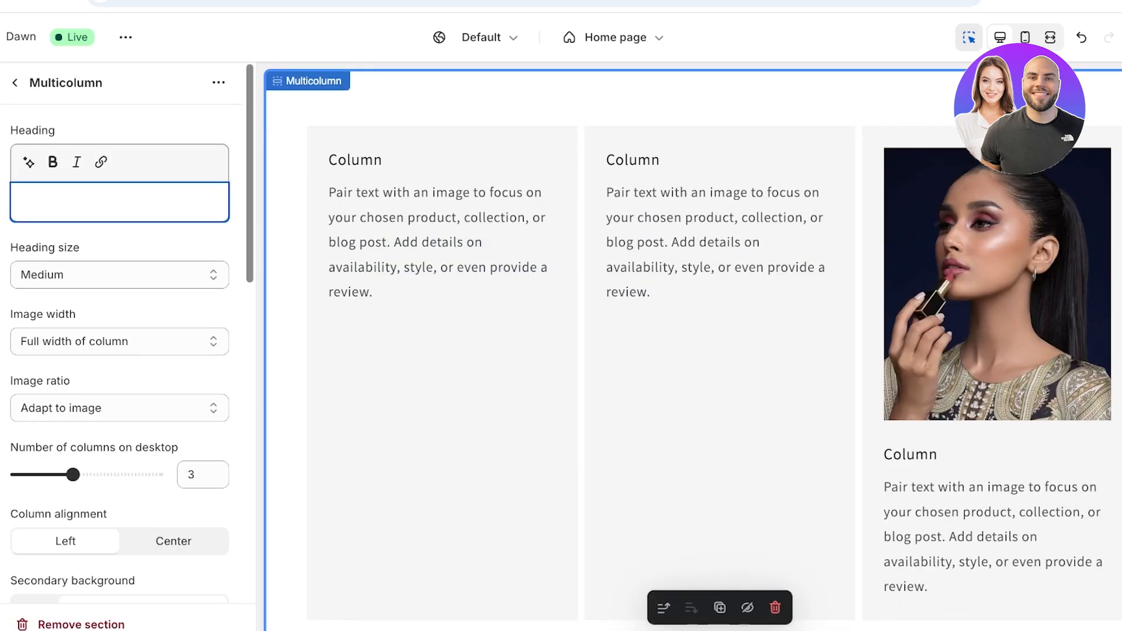
type("Cu")
type("stomer Re")
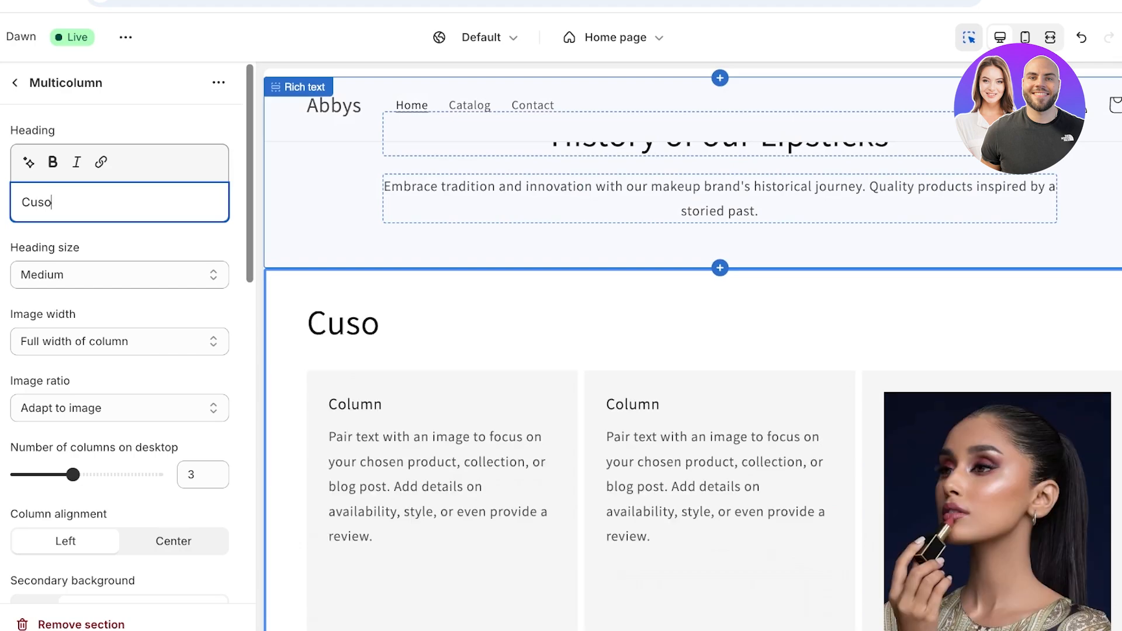
type("views :")
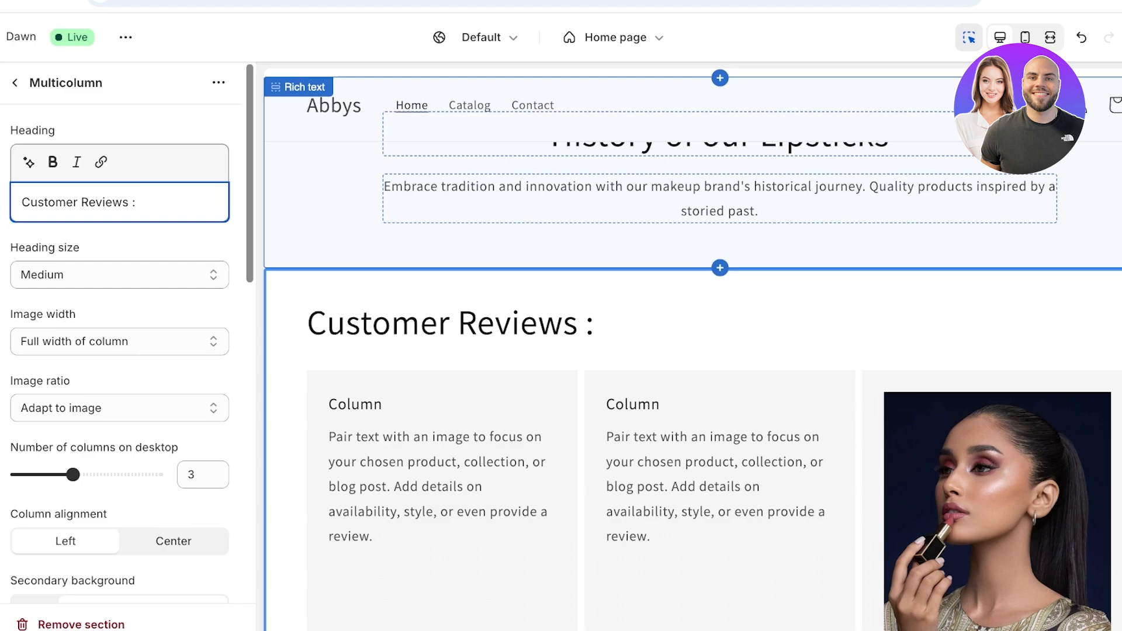
left_click(176, 241)
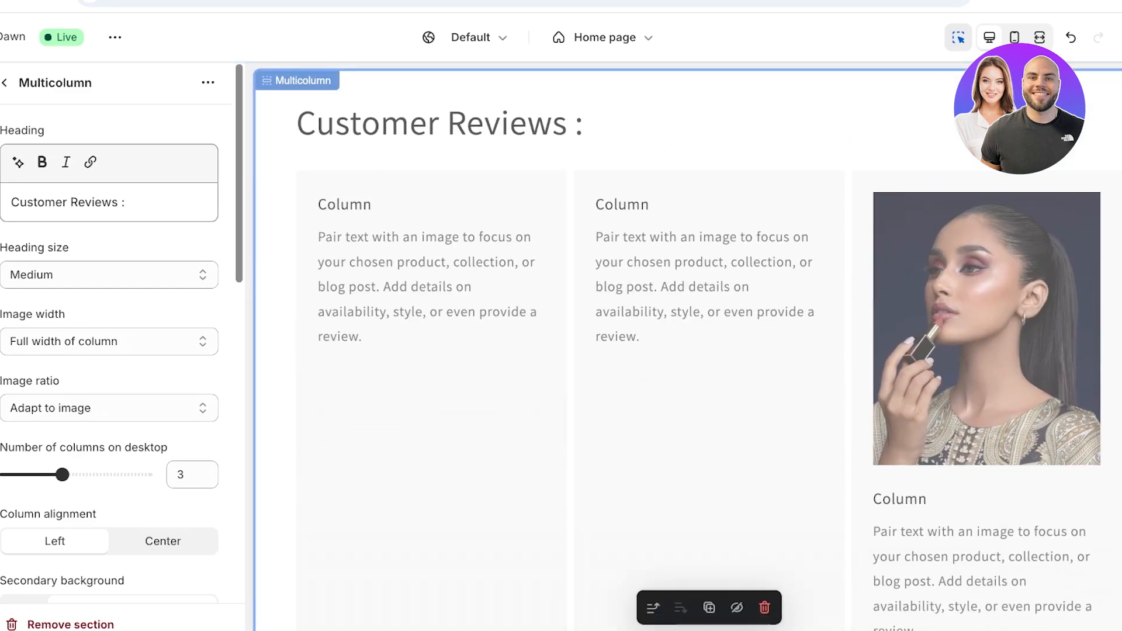
scroll(986, 351, "up", 15)
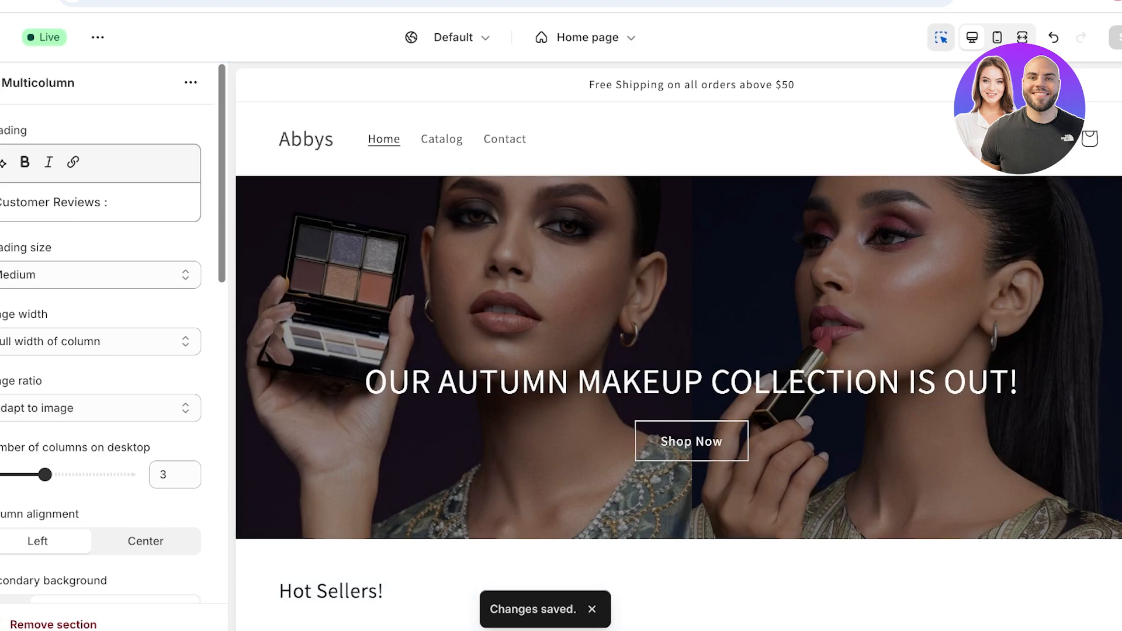
- Exit the theme editor and open the Main menu under Online Store > Navigation
left_click(21, 37)
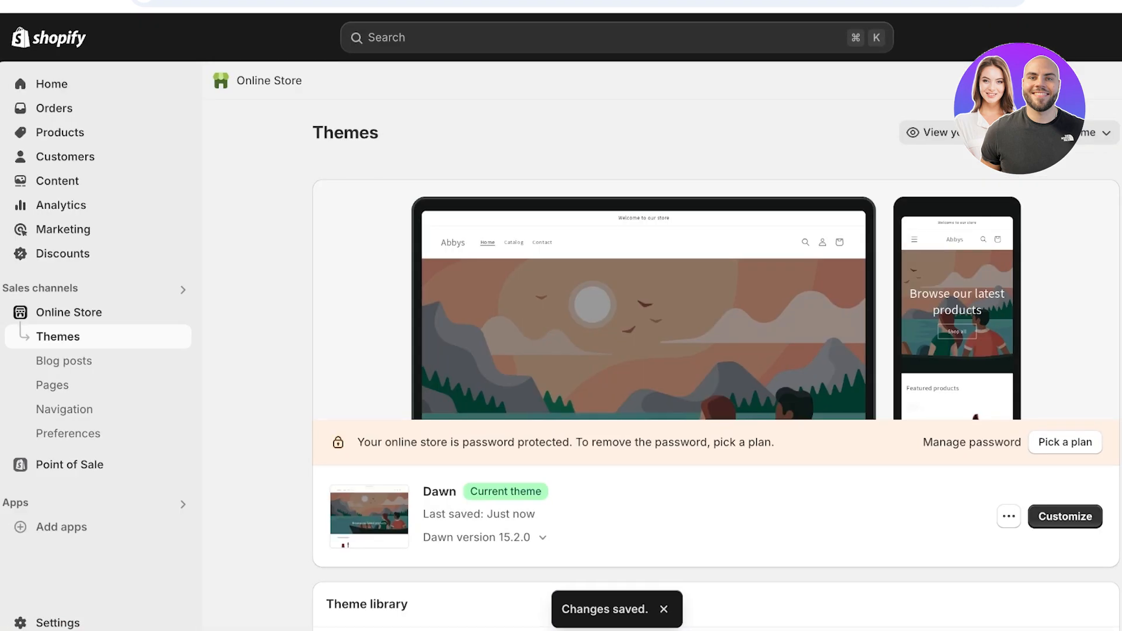
left_click(64, 410)
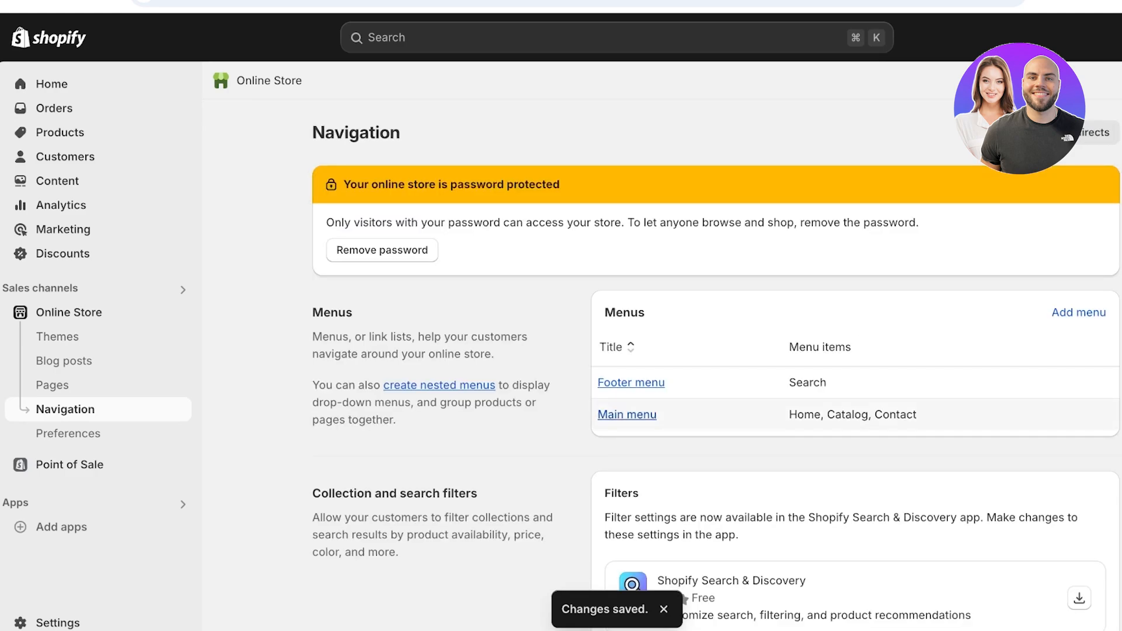
left_click(627, 415)
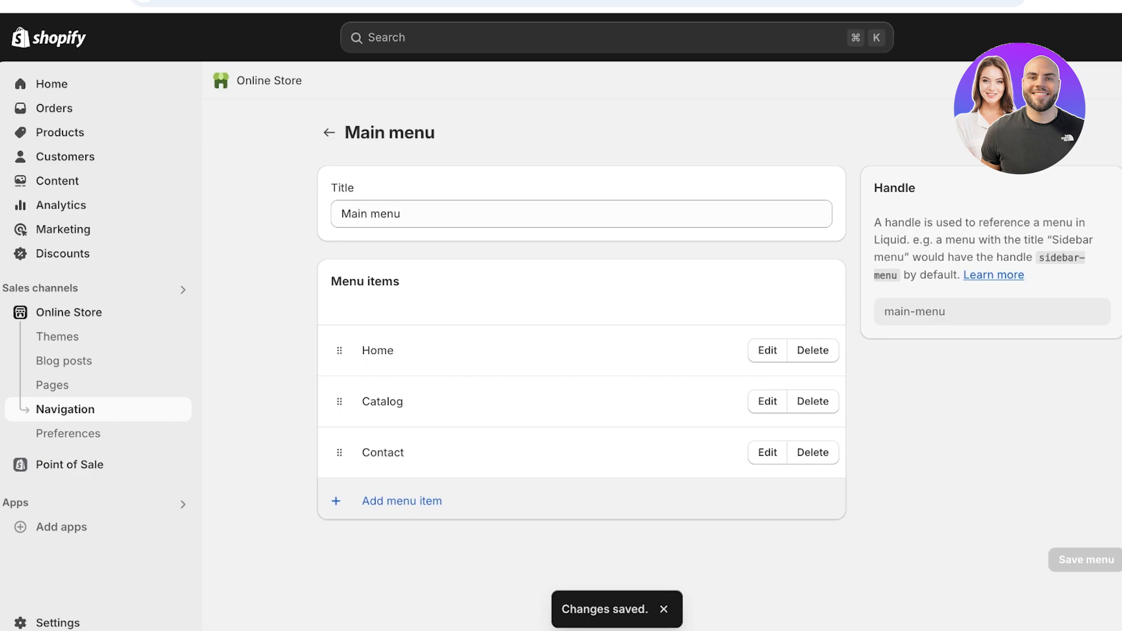
left_click_drag(339, 402, 340, 390)
- Remove Catalog and add an 'All Products' item linked to all products, placed above Contact
left_click(812, 402)
left_click(839, 383)
left_click(402, 450)
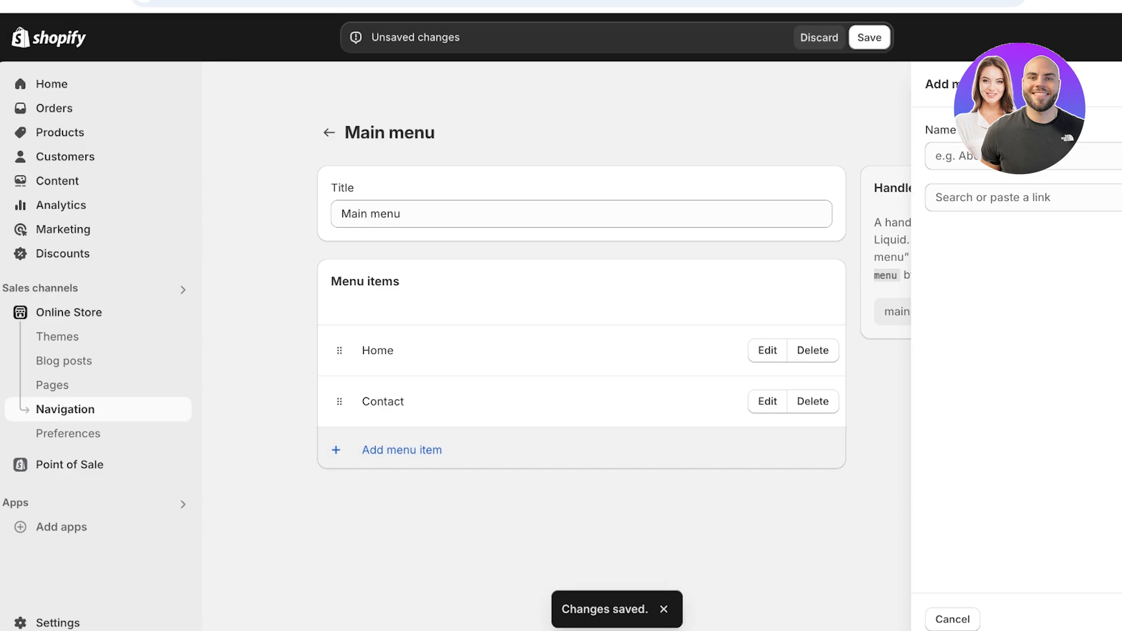
type("All")
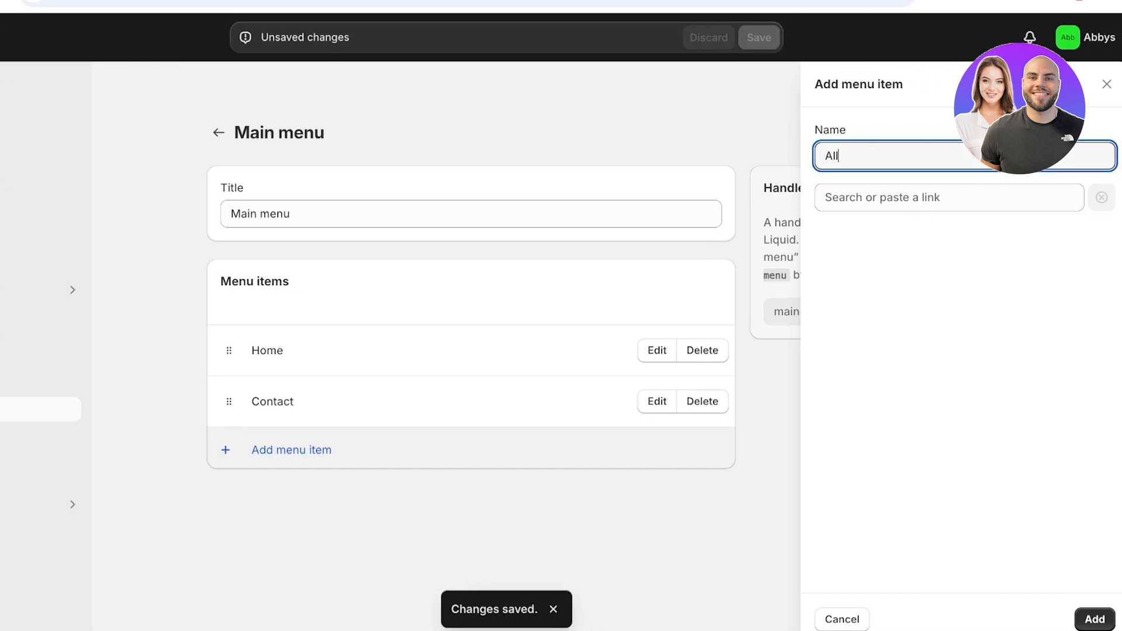
type(" Products")
left_click(894, 197)
left_click(889, 302)
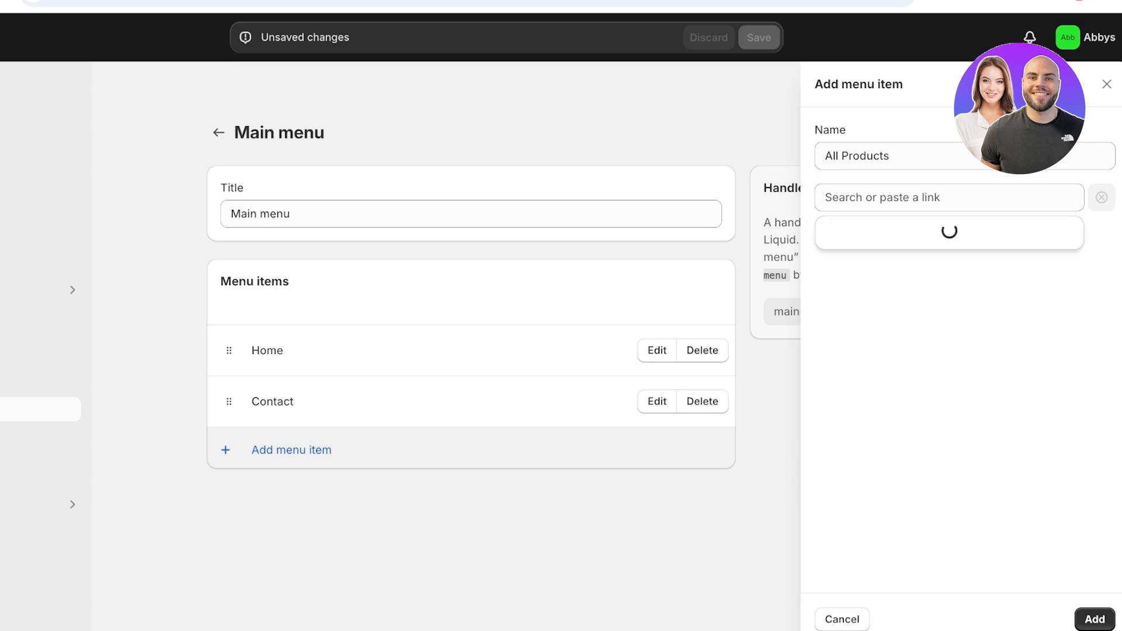
left_click(859, 233)
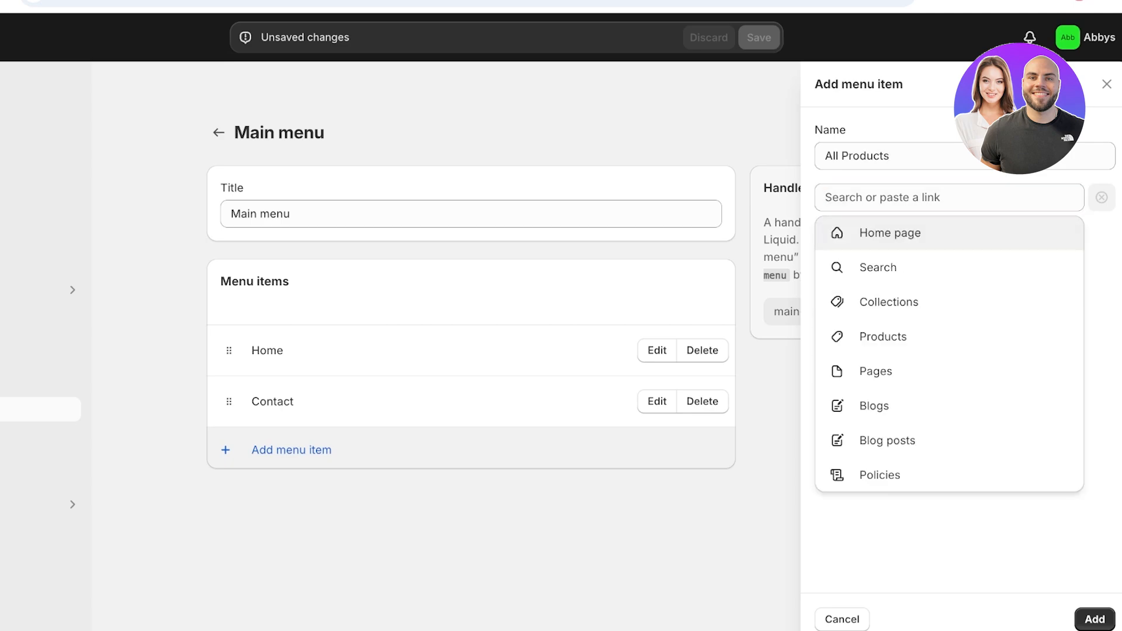
left_click(882, 337)
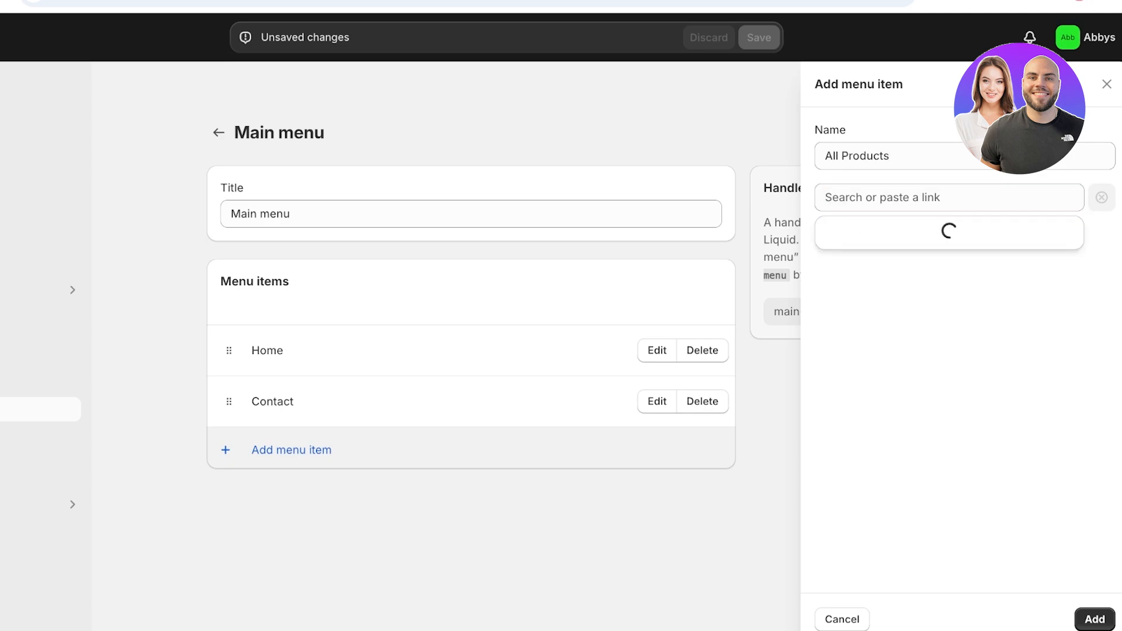
left_click(859, 265)
left_click(1094, 619)
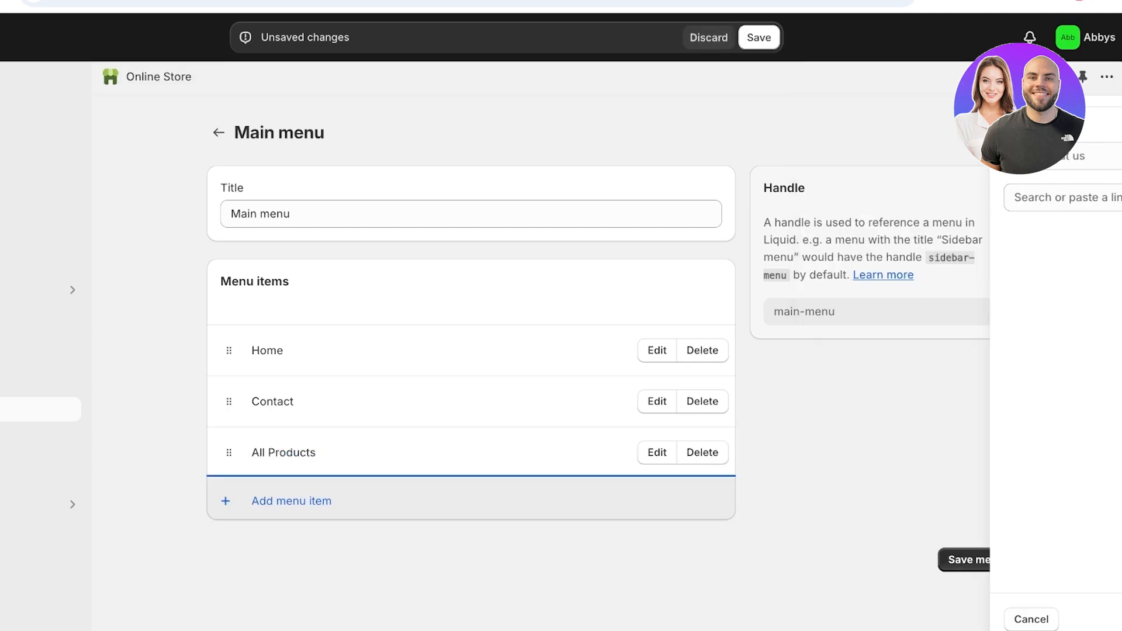
left_click_drag(229, 452, 229, 387)
- Add a 'Makeup' menu item linked to all collections
left_click(291, 501)
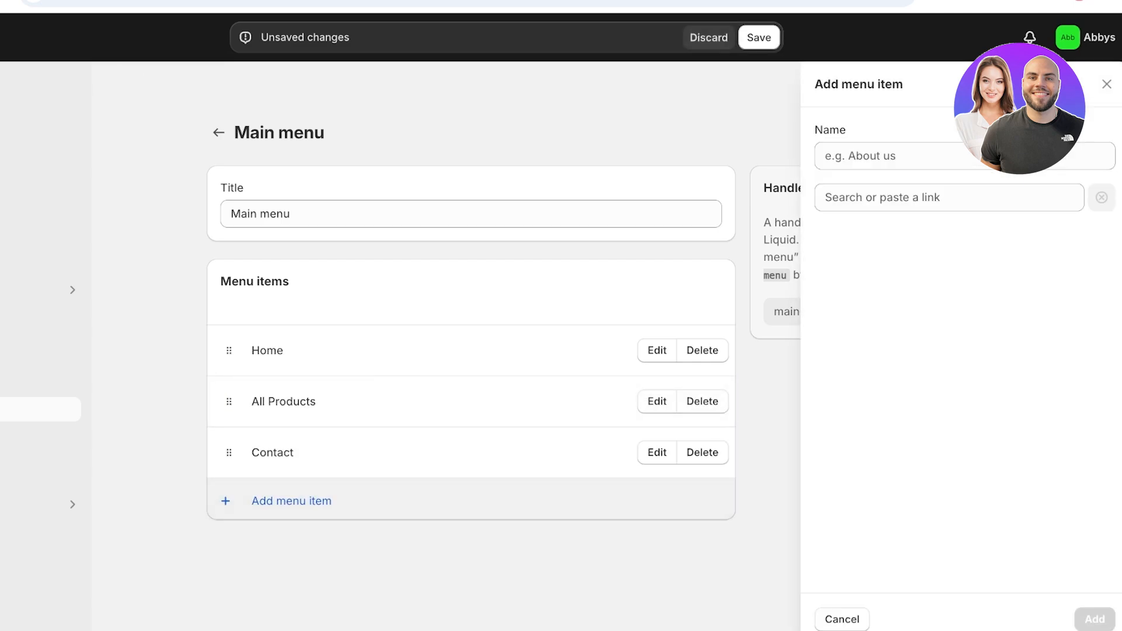
type("Word")
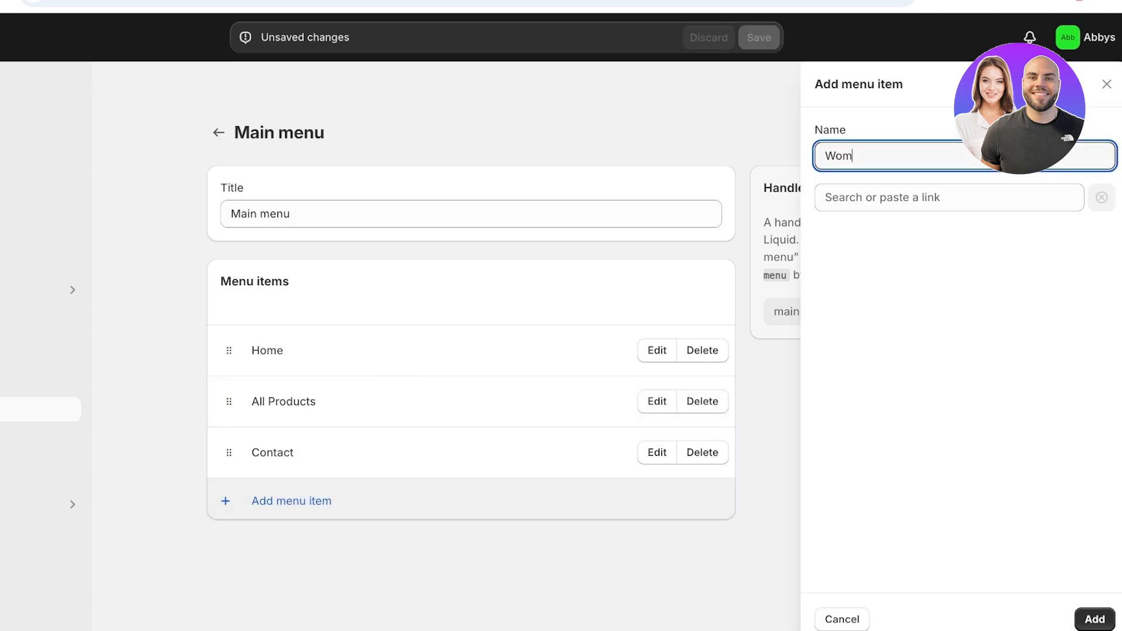
key("BackSpace")
key("BackSpace")
key("BackSpace")
key("BackSpace")
type("Makeup")
left_click(949, 197)
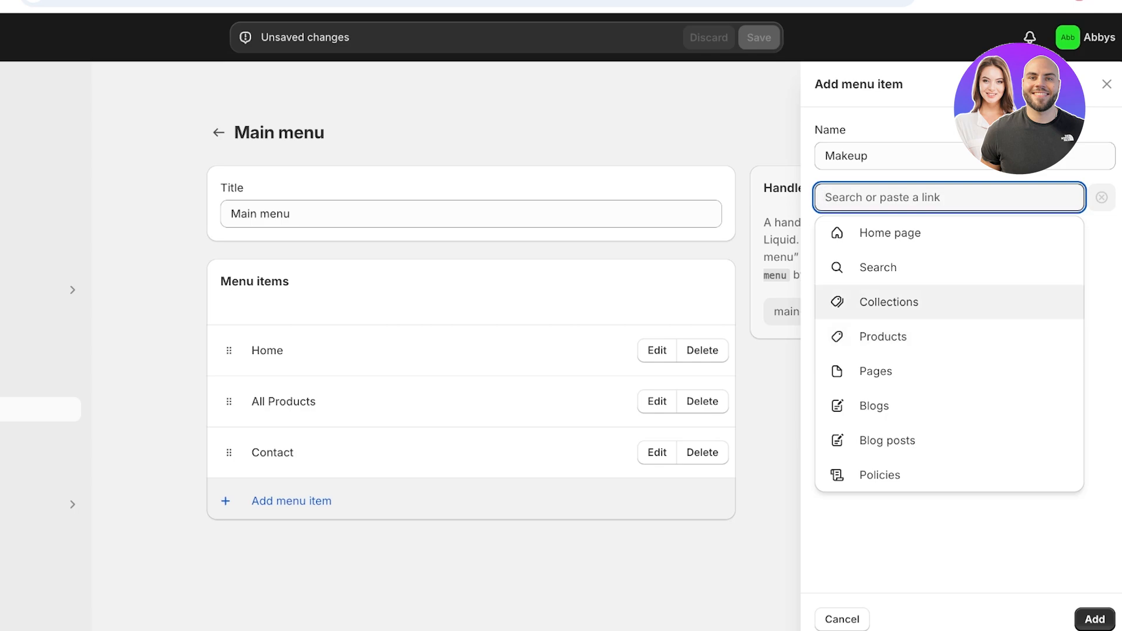
left_click(1094, 619)
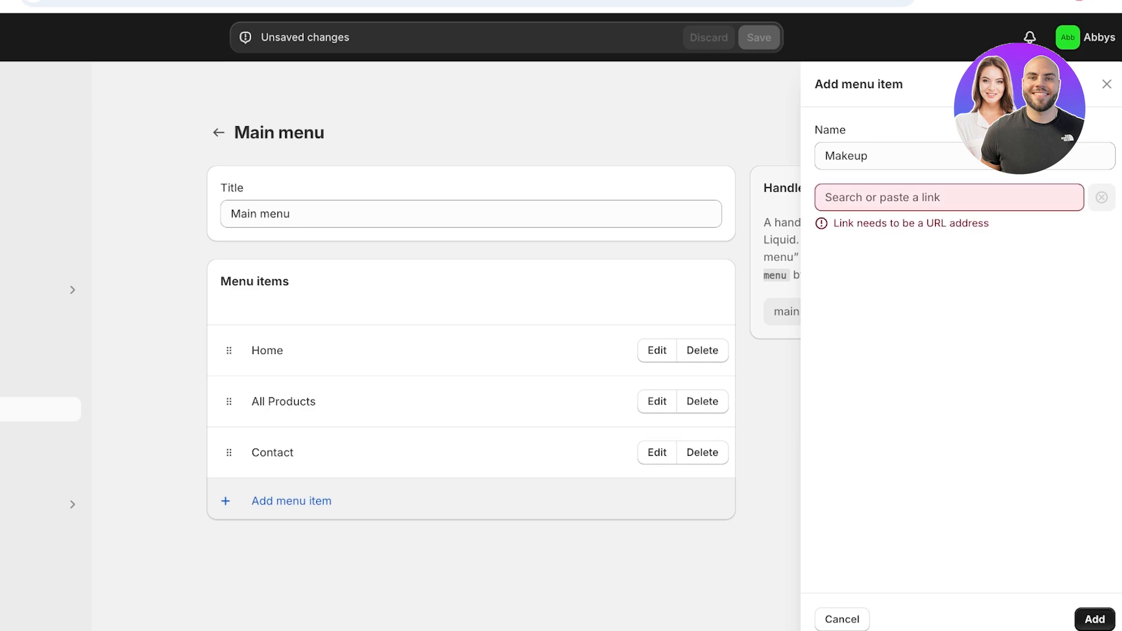
left_click(949, 197)
key("Down")
key("Down")
key("Return")
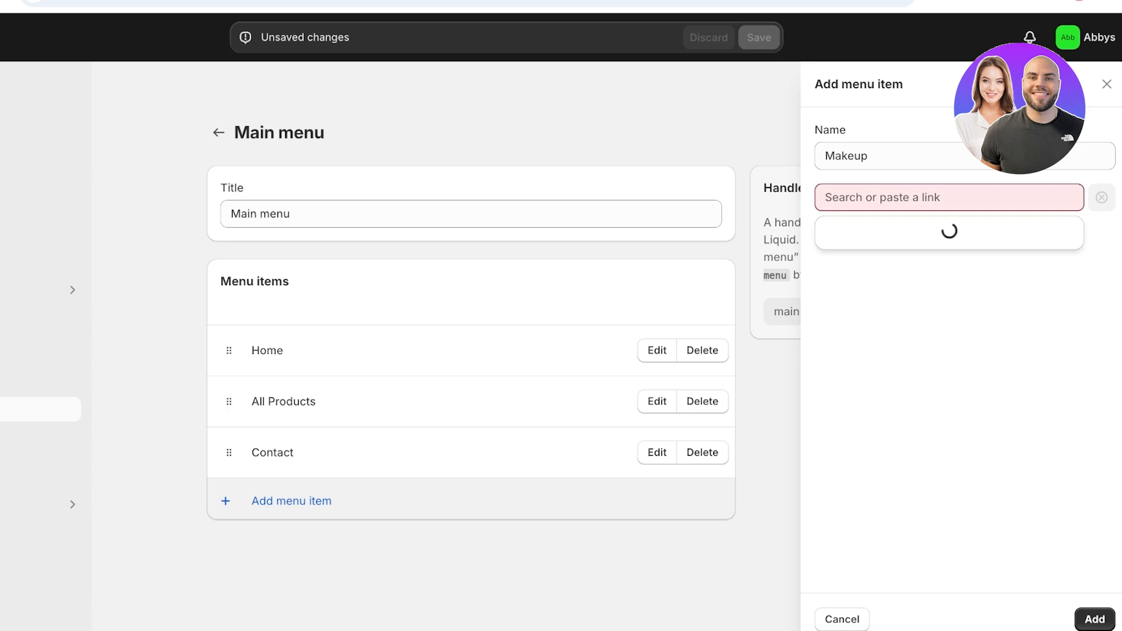
left_click(896, 268)
left_click(1094, 620)
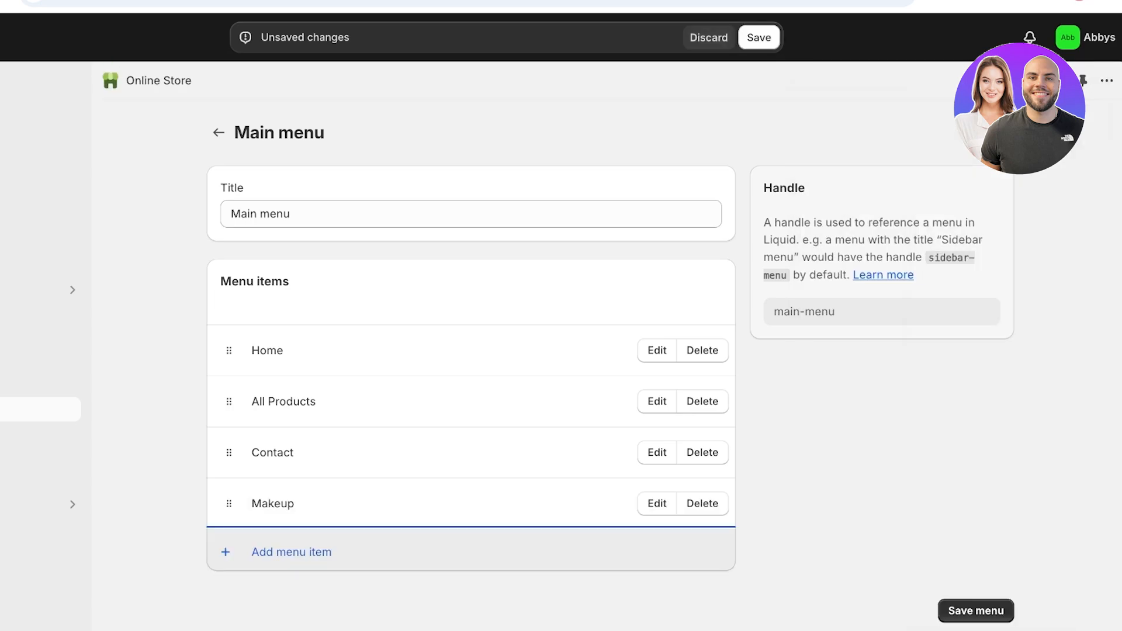
left_click(291, 553)
- Add a 'Lipsticks' item linked to the Home page collection and nest it under Makeup
type("L")
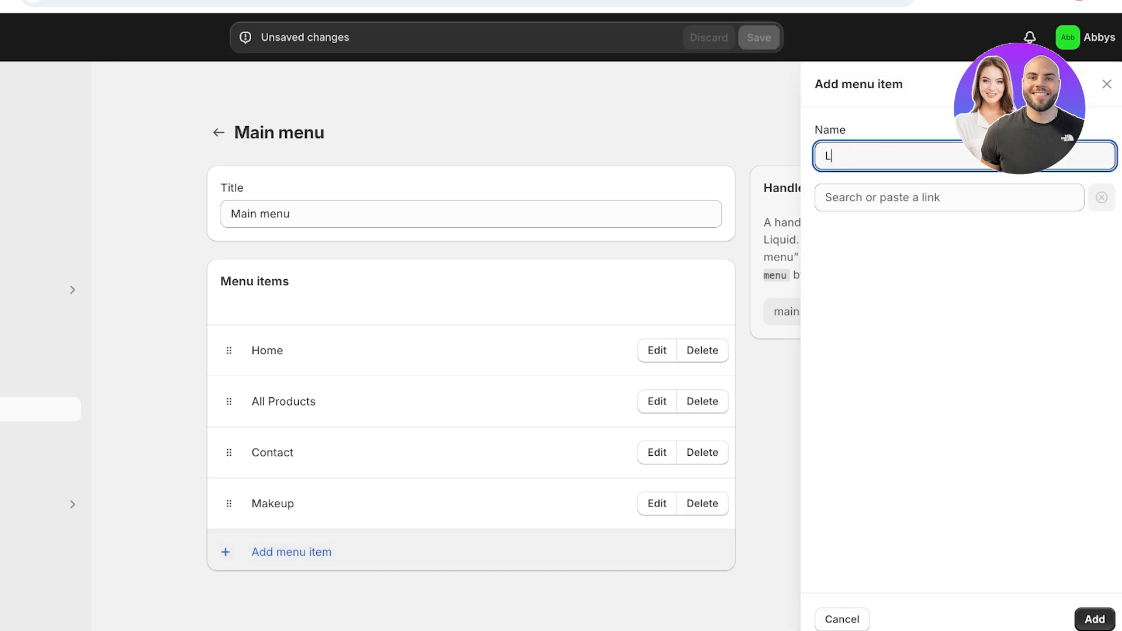
type("iqpsticks")
left_click(911, 197)
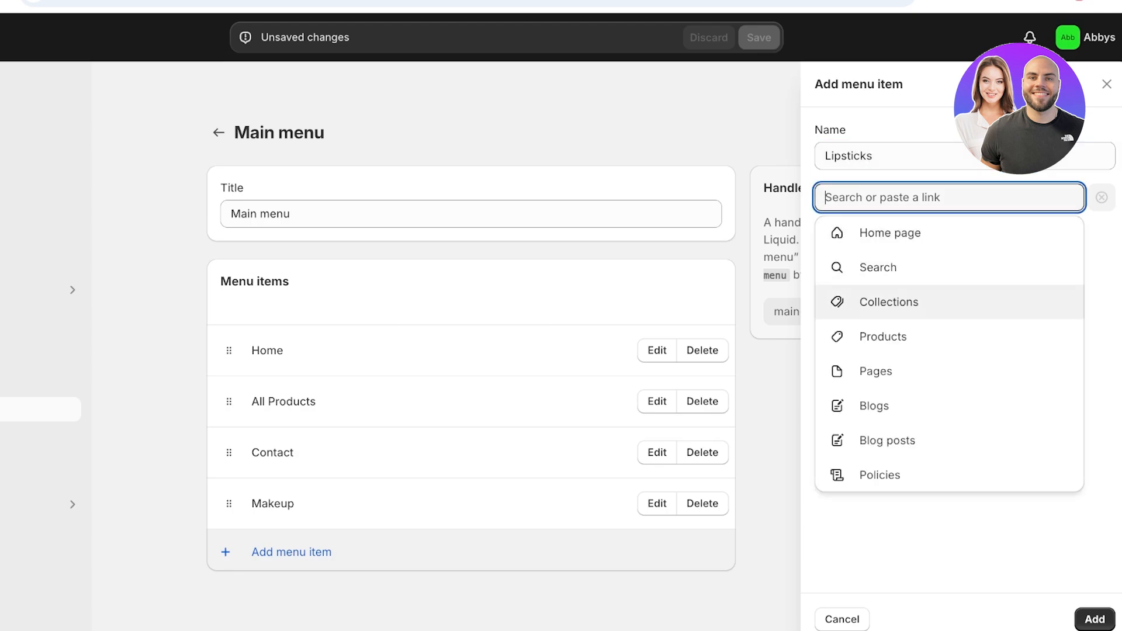
left_click(889, 302)
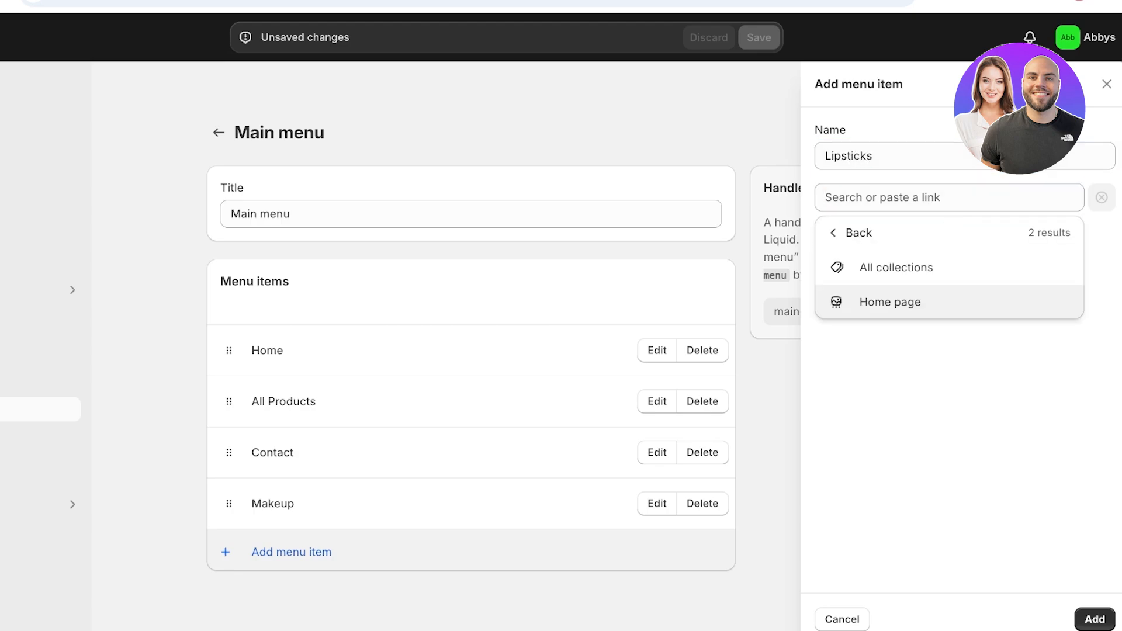
left_click(889, 301)
left_click(1094, 620)
left_click_drag(229, 554, 229, 535)
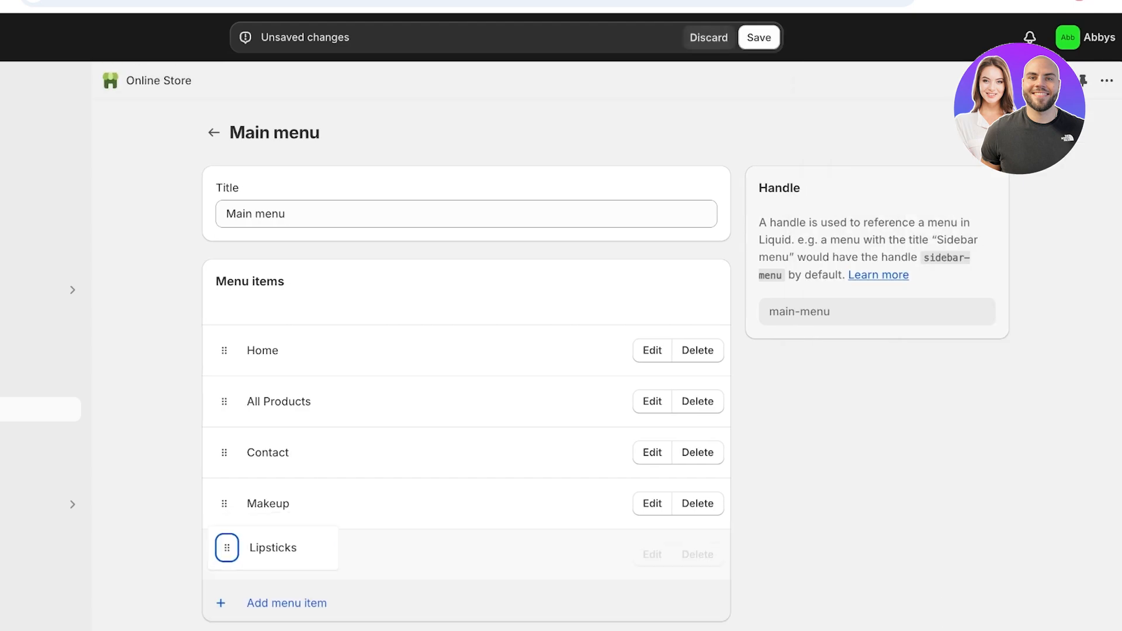
scroll(594, 351, "down", 1)
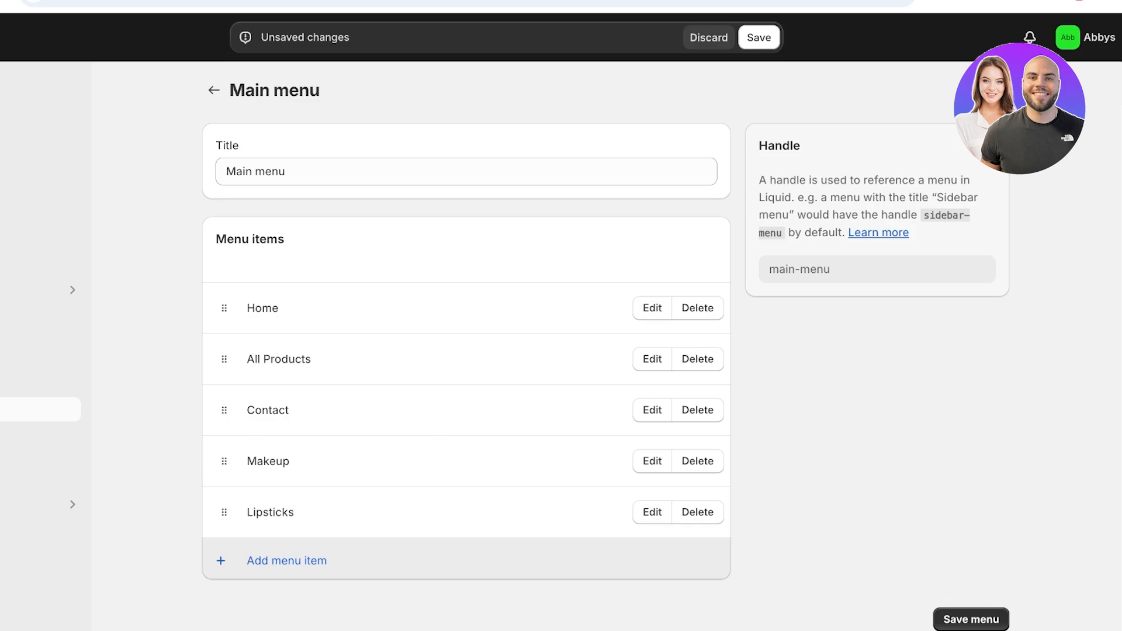
left_click_drag(224, 512, 254, 553)
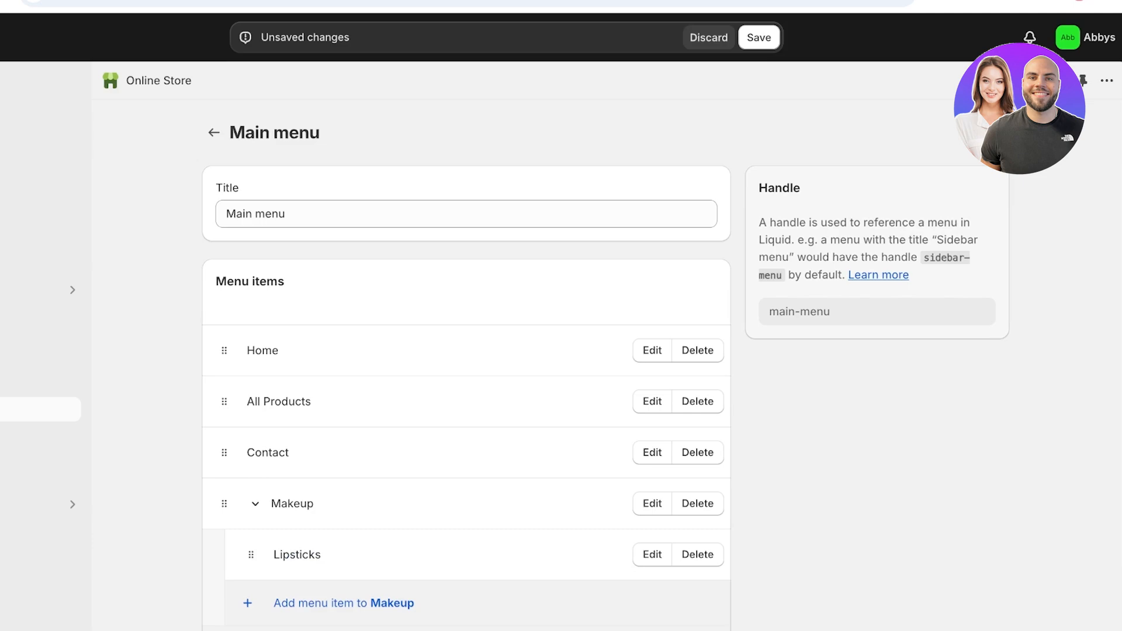
left_click(256, 503)
- Save the updated main menu and view the live online store
left_click(759, 38)
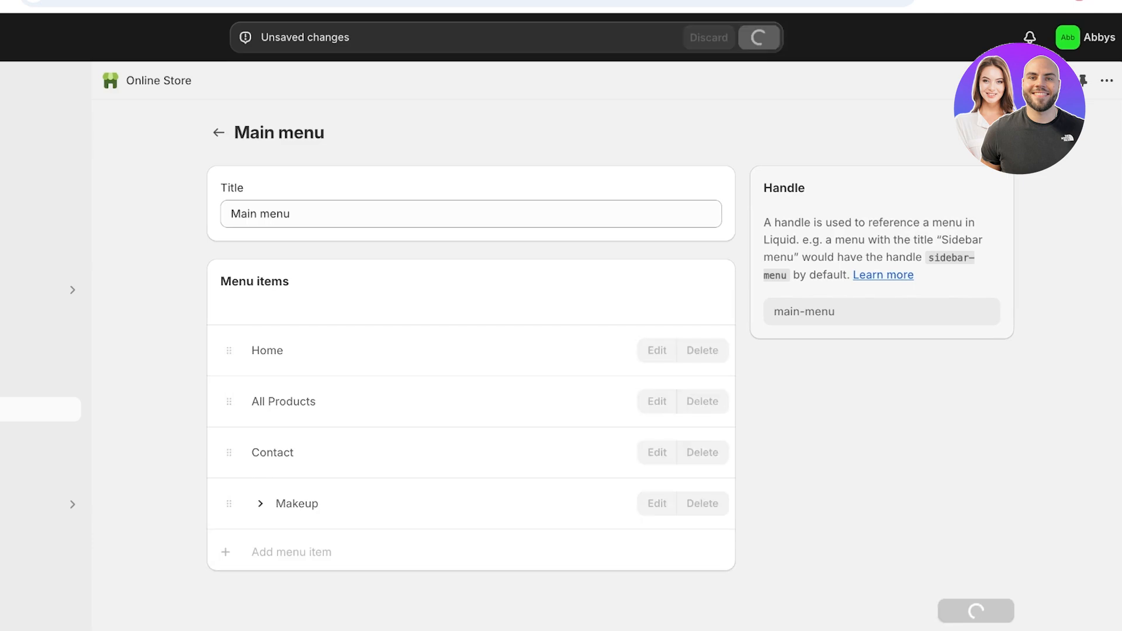
mouse_move(69, 312)
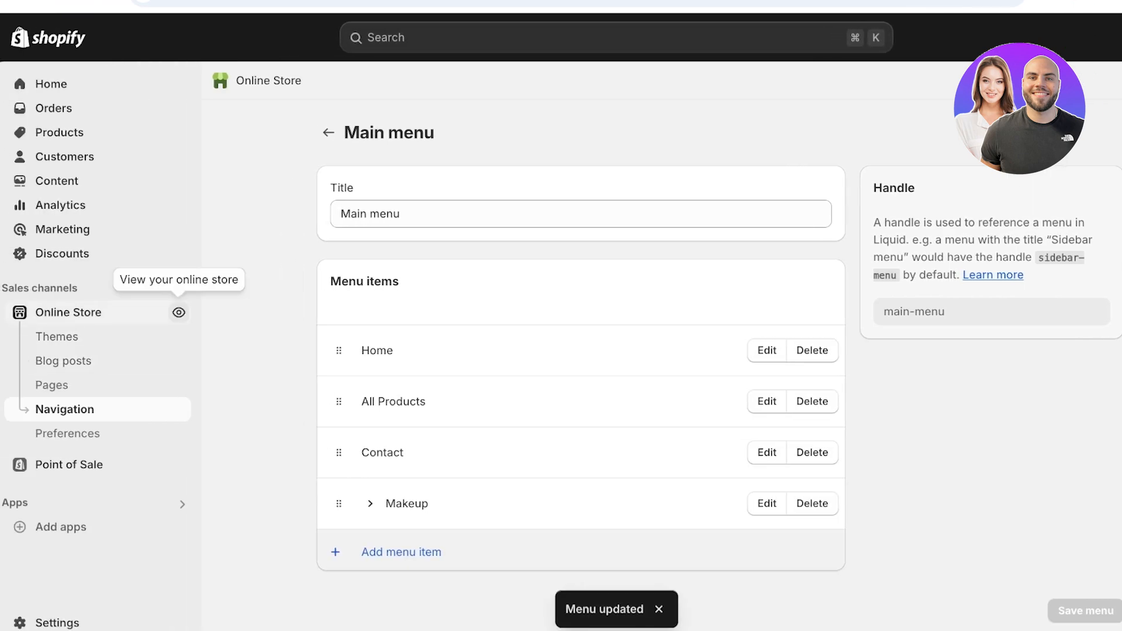
left_click(179, 312)
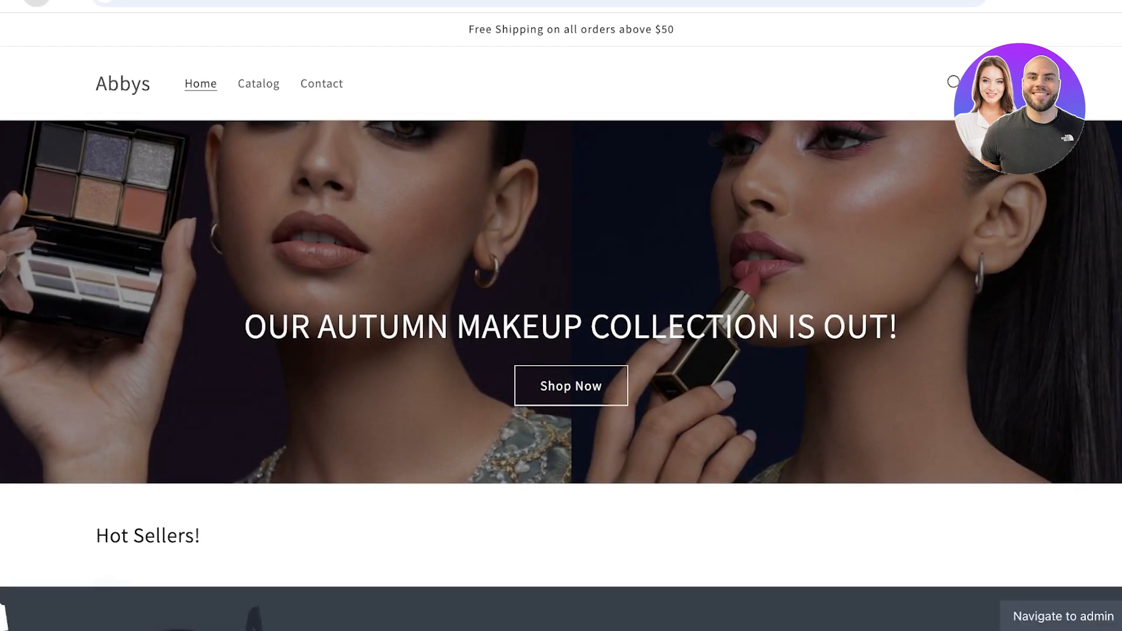
left_click(36, 2)
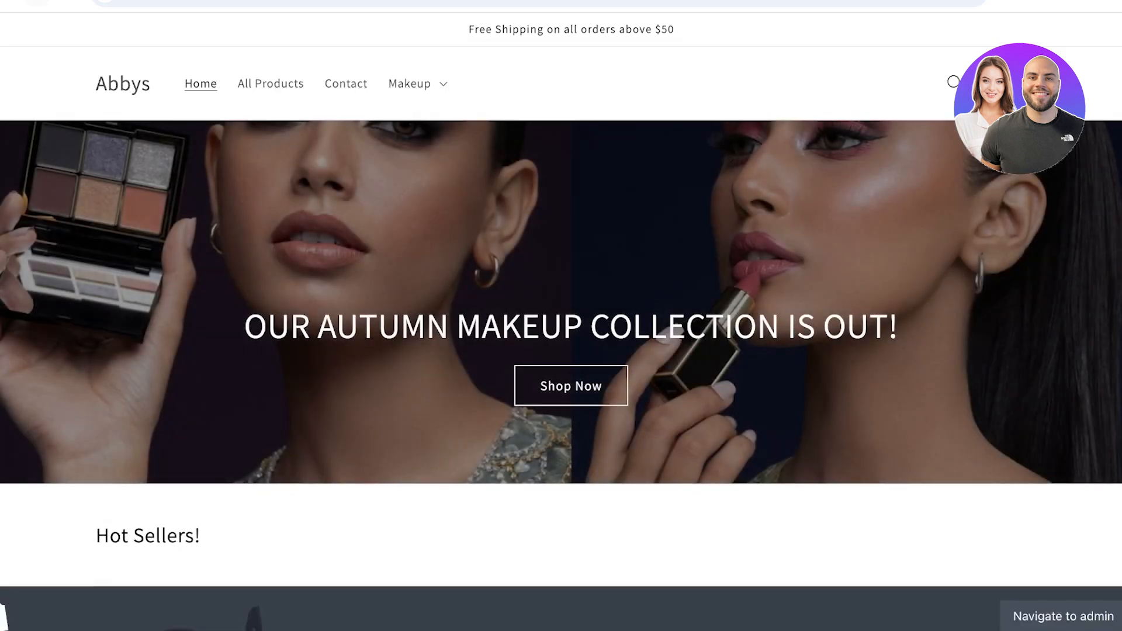
left_click(270, 83)
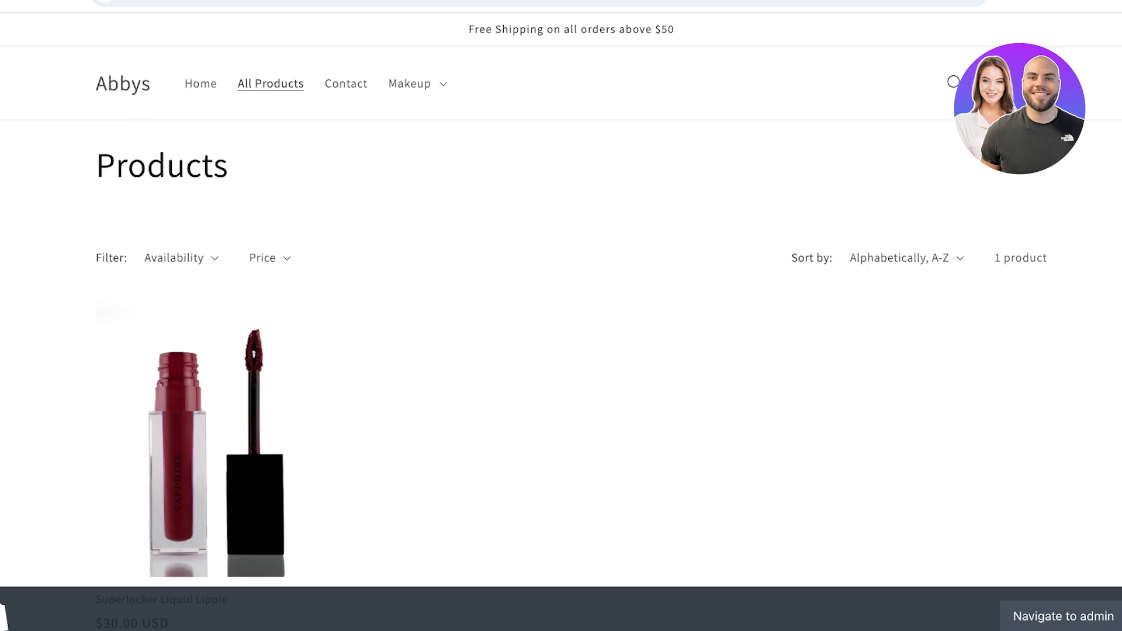
left_click(346, 84)
left_click(410, 84)
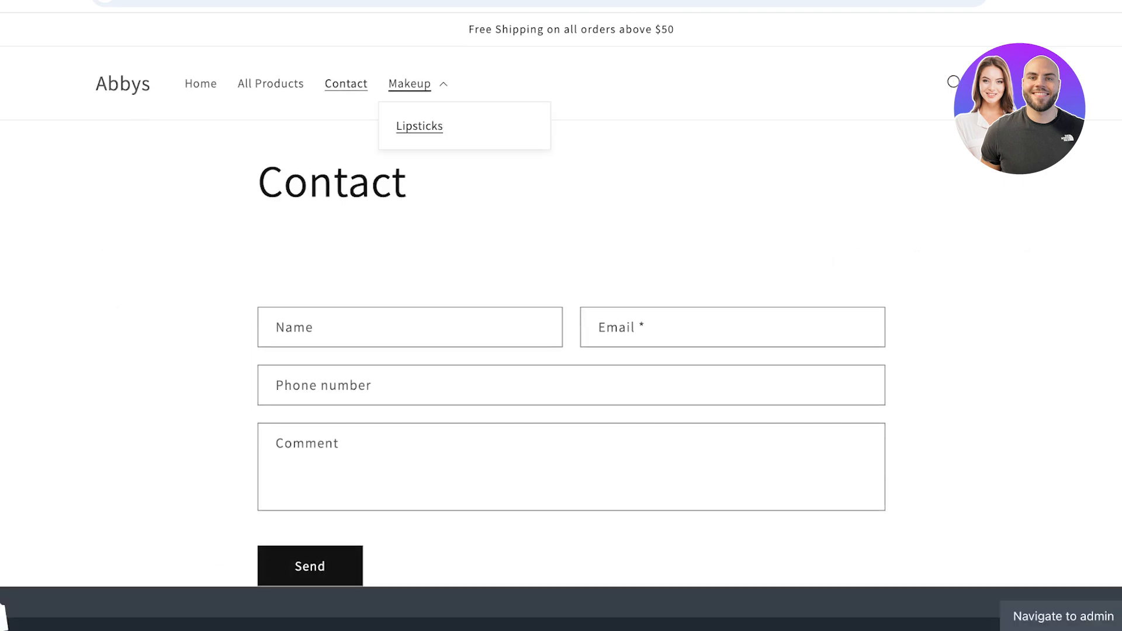
left_click(419, 125)
scroll(561, 351, "down", 2)
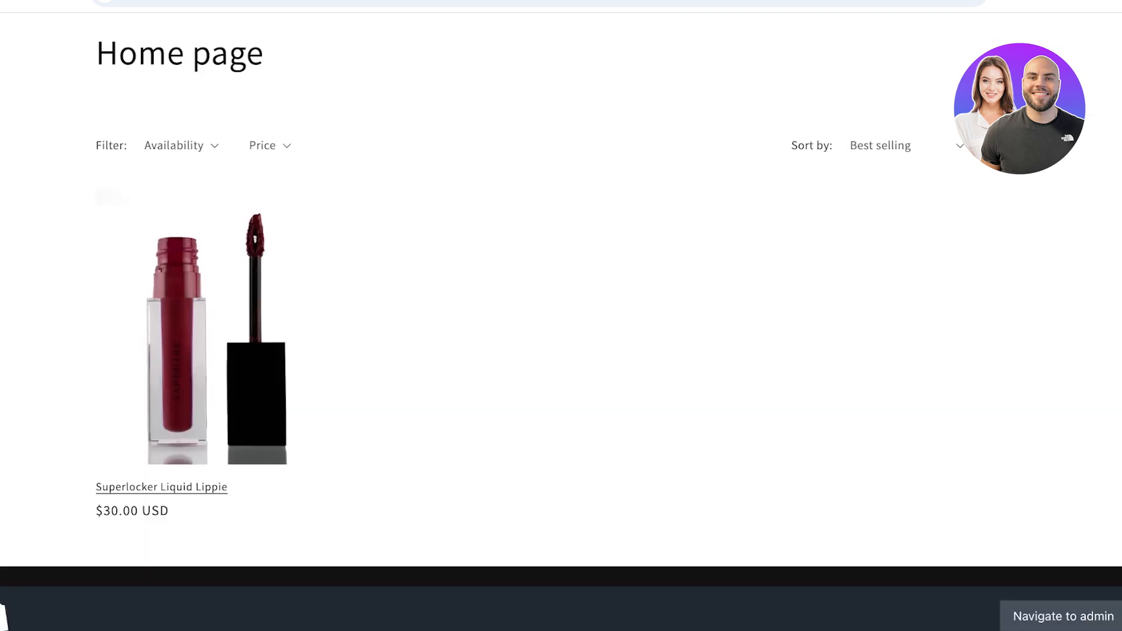
left_click(191, 362)
scroll(190, 363, "down", 8)
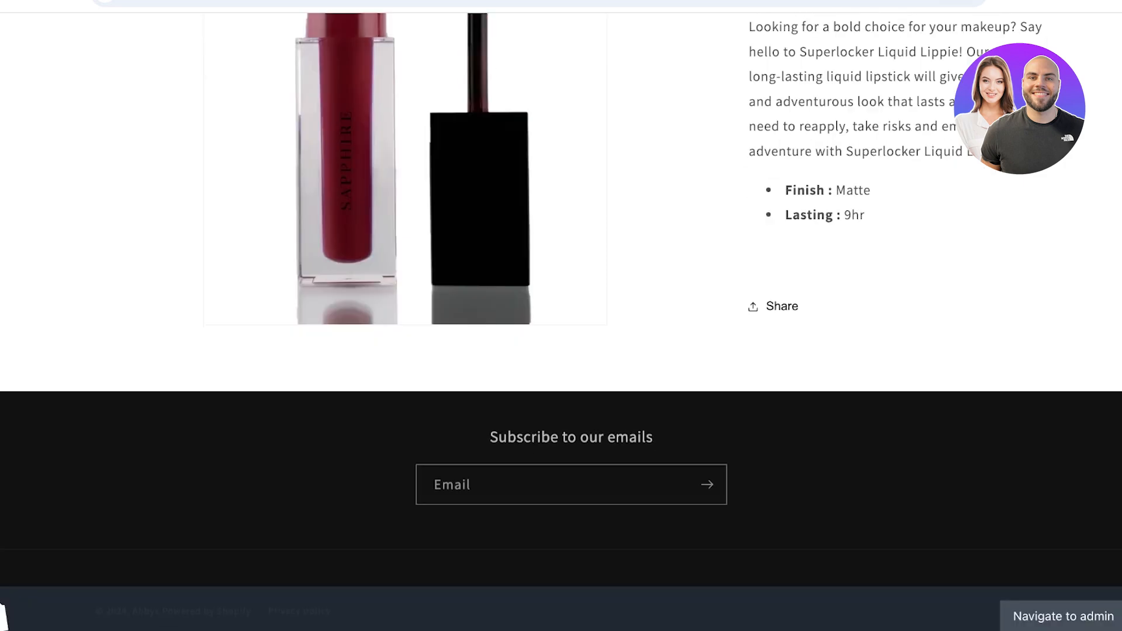
scroll(561, 316, "up", 8)
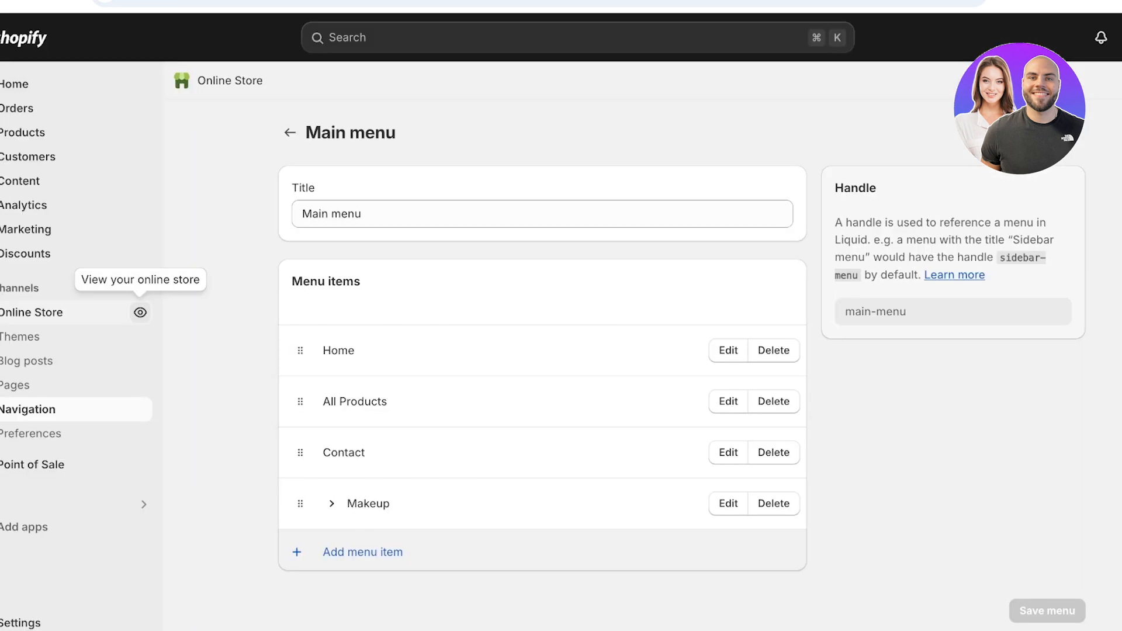
- Return to the admin Home page and go to Online Store themes
left_click(49, 108)
left_click(50, 84)
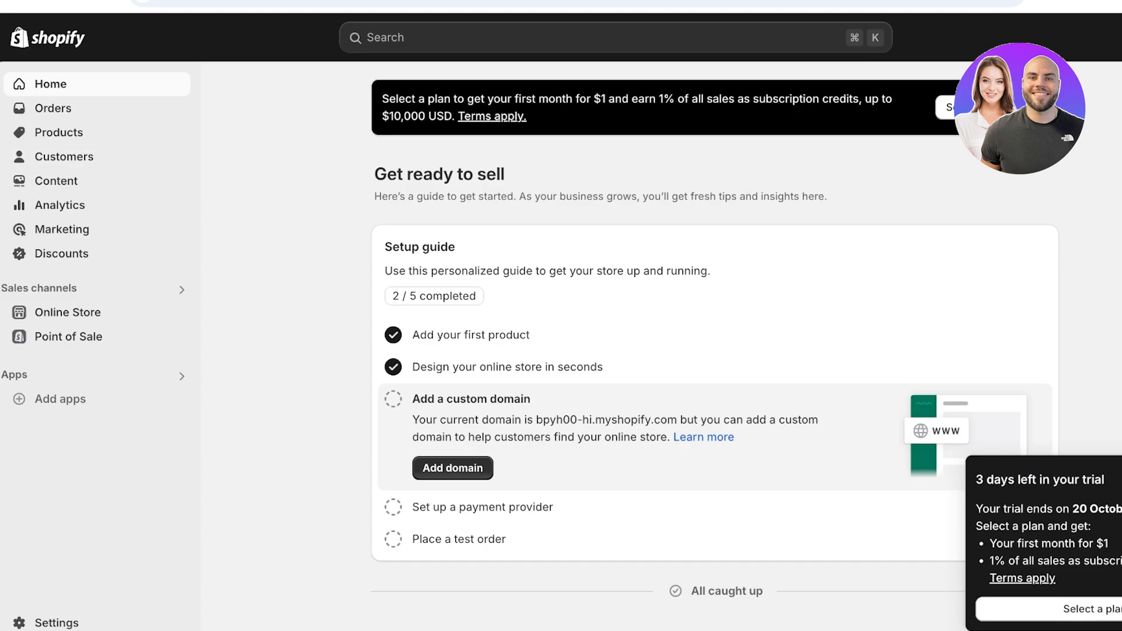
left_click(68, 312)
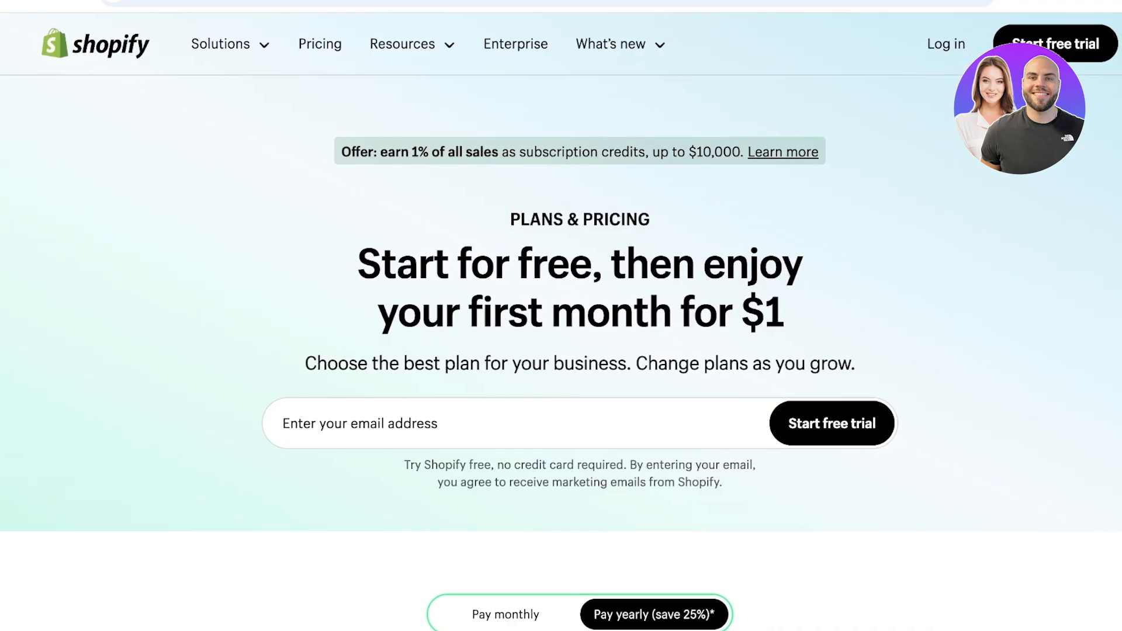
scroll(561, 350, "down", 7)
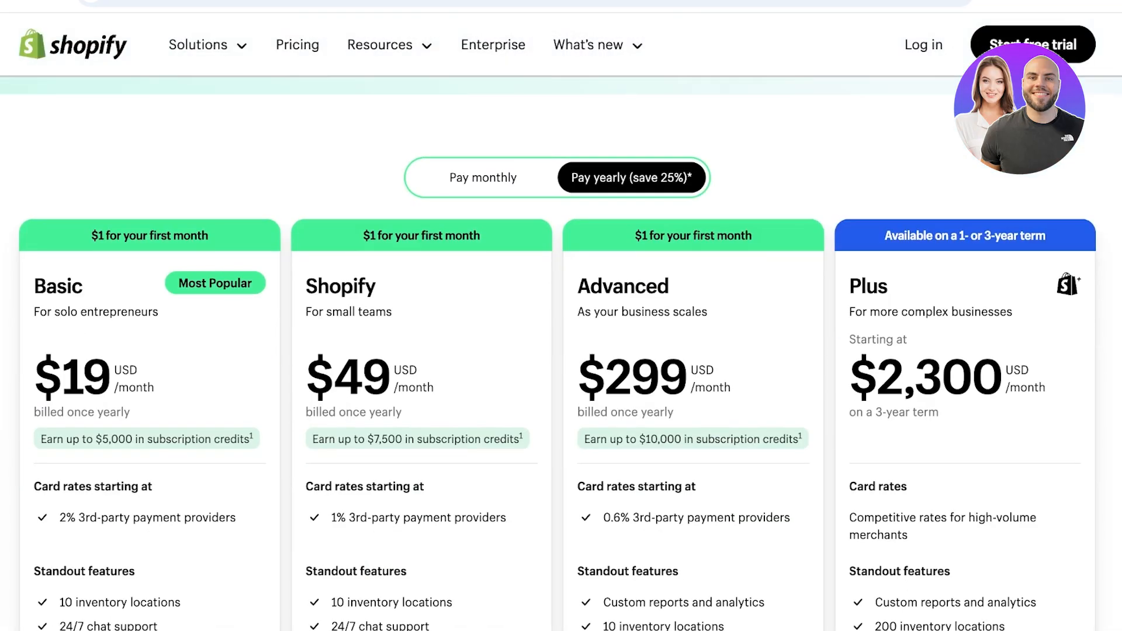
- Scroll through the plan pricing page, then switch back to the admin Home page
scroll(560, 351, "down", 3)
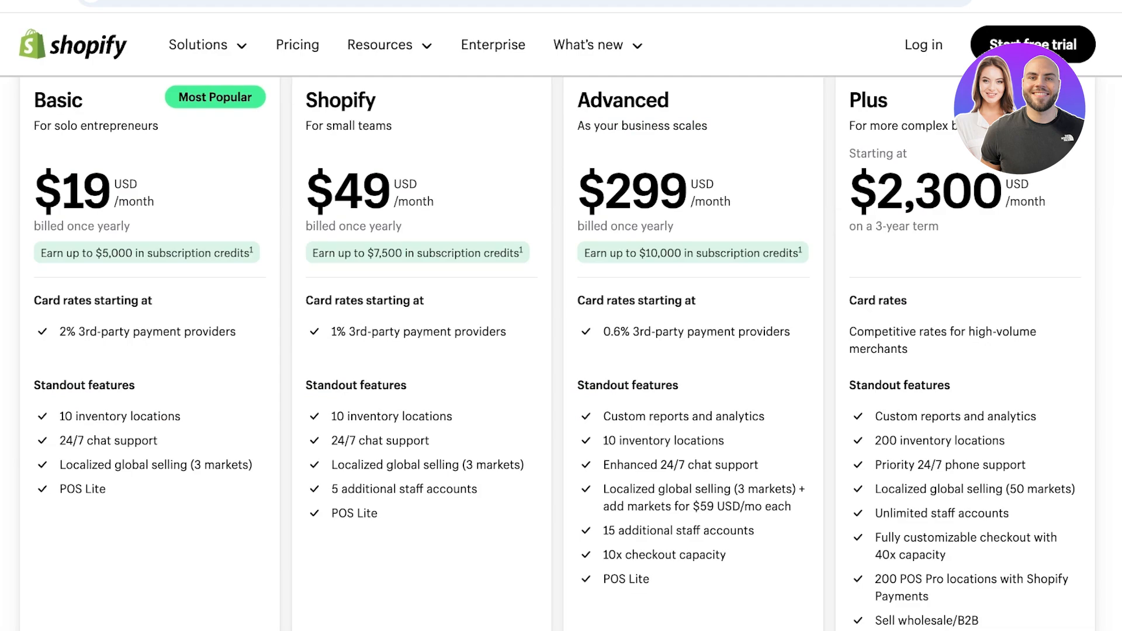
scroll(561, 351, "up", 4)
scroll(561, 351, "down", 4)
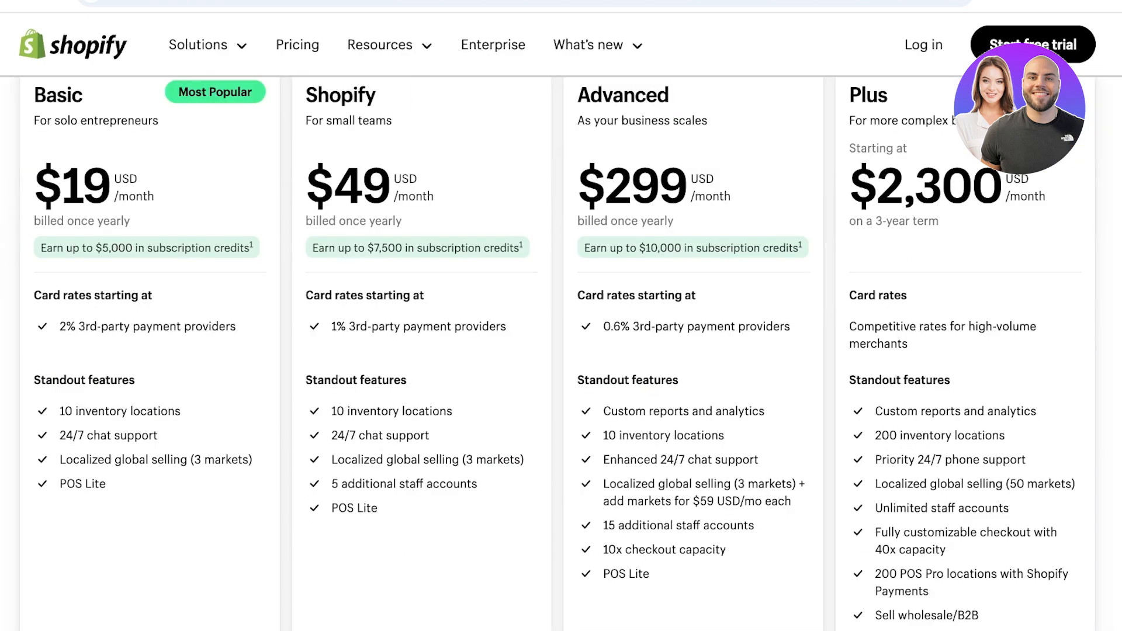
scroll(556, 351, "up", 1)
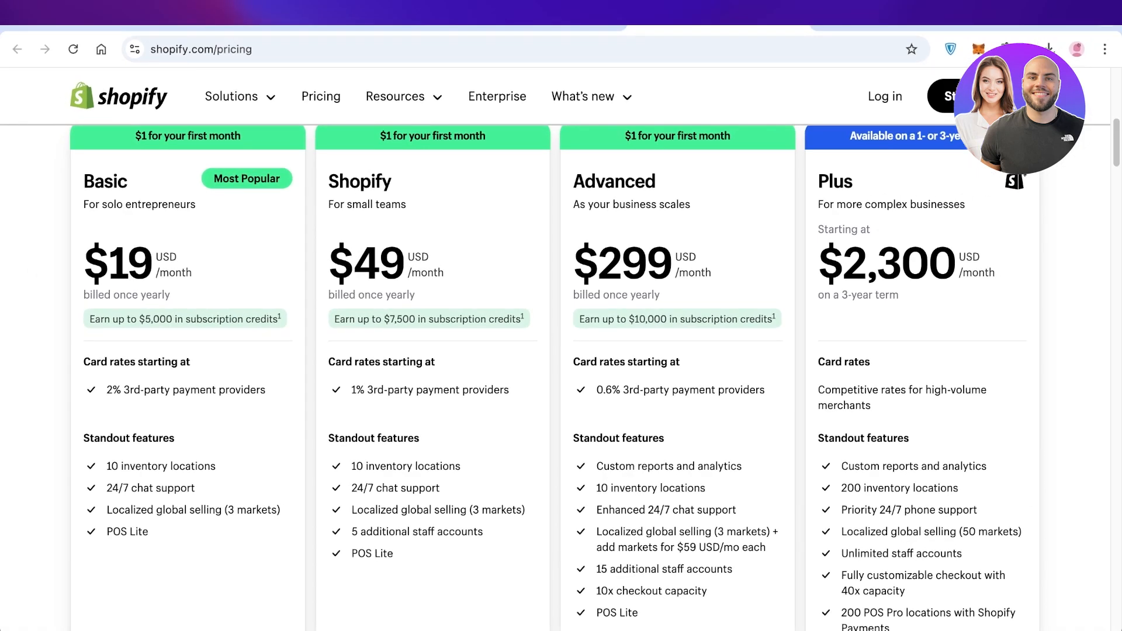
left_click(522, 20)
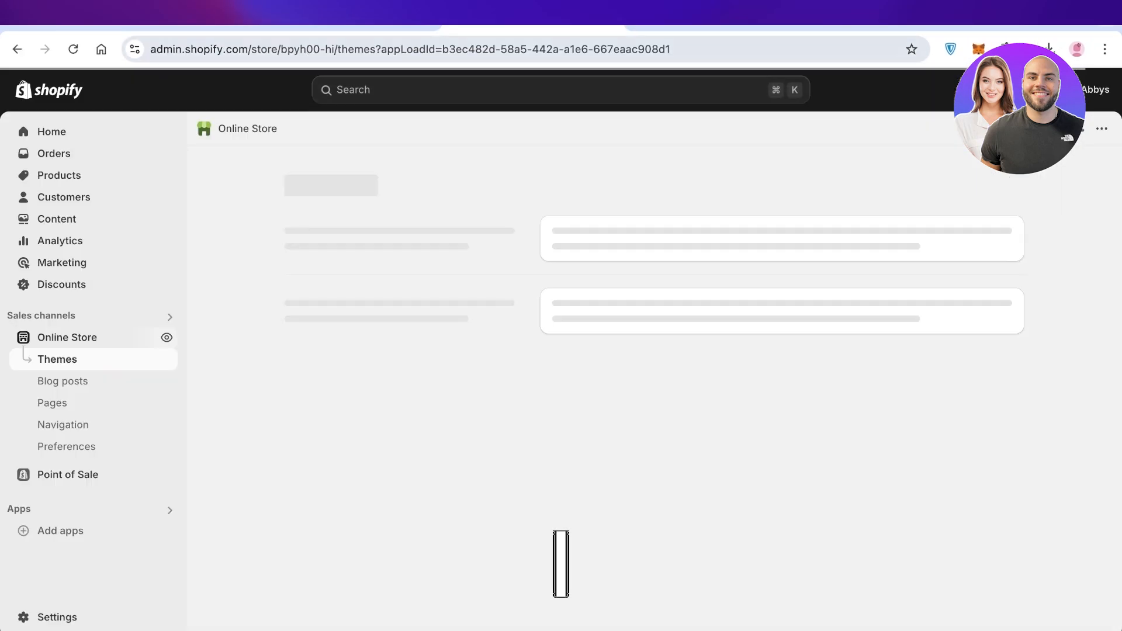
left_click(52, 132)
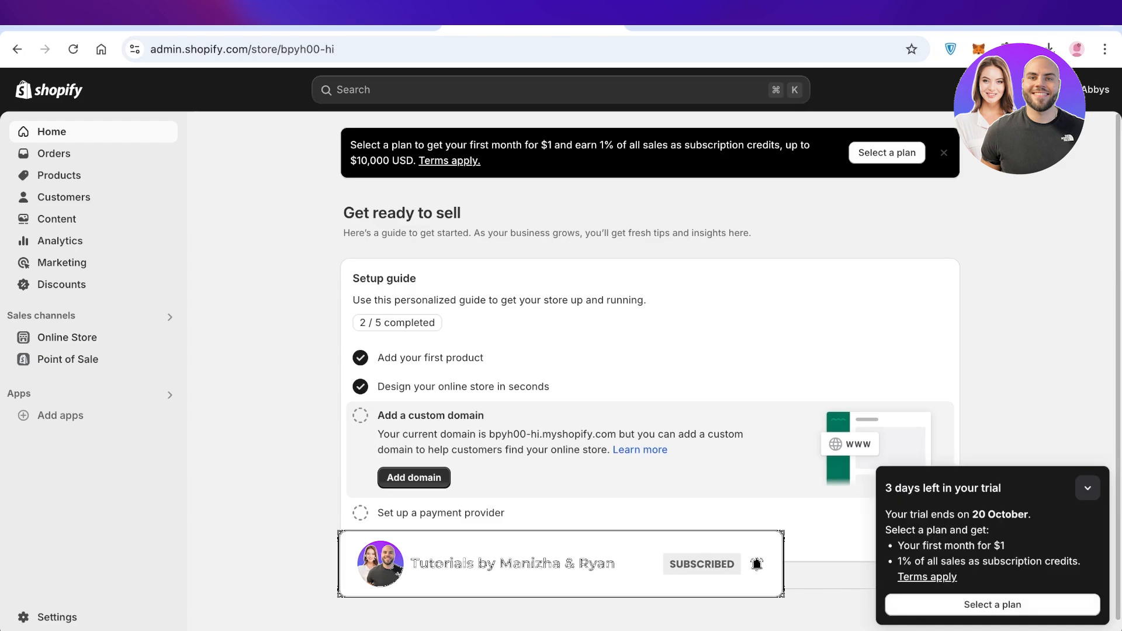